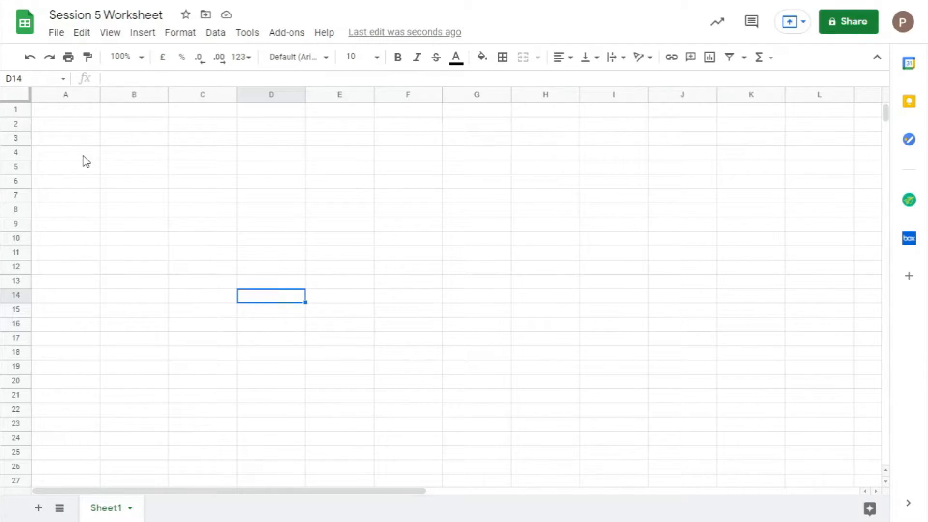
Enter the formula =2+3+4+5 in cell D14
click(133, 77)
text(=2+3)
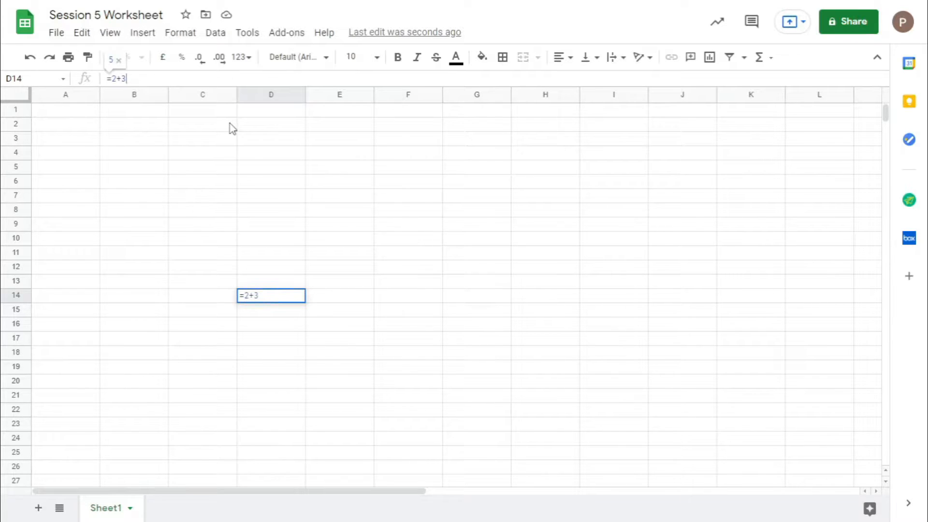
text(+4+5)
key(Return)
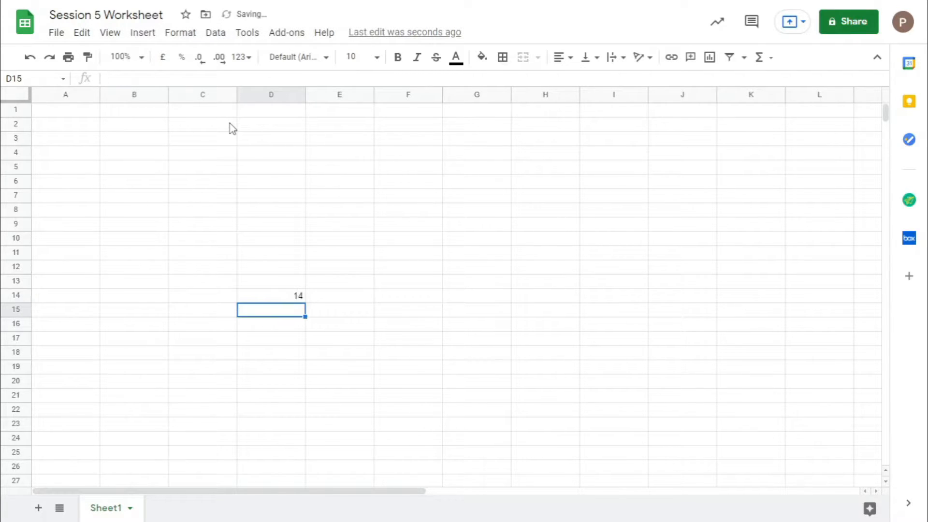
Edit the formula in cell D14 so that its last number is 6
click(294, 300)
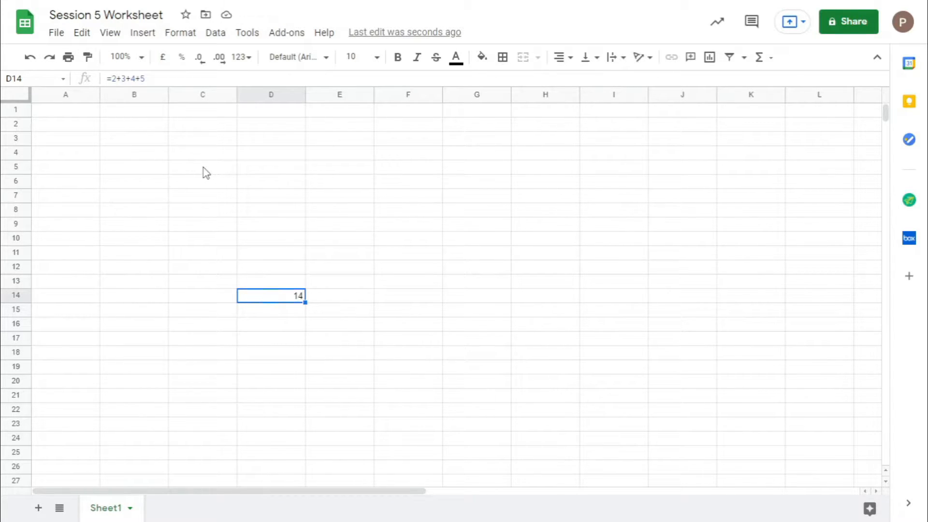
click(152, 76)
key(BackSpace)
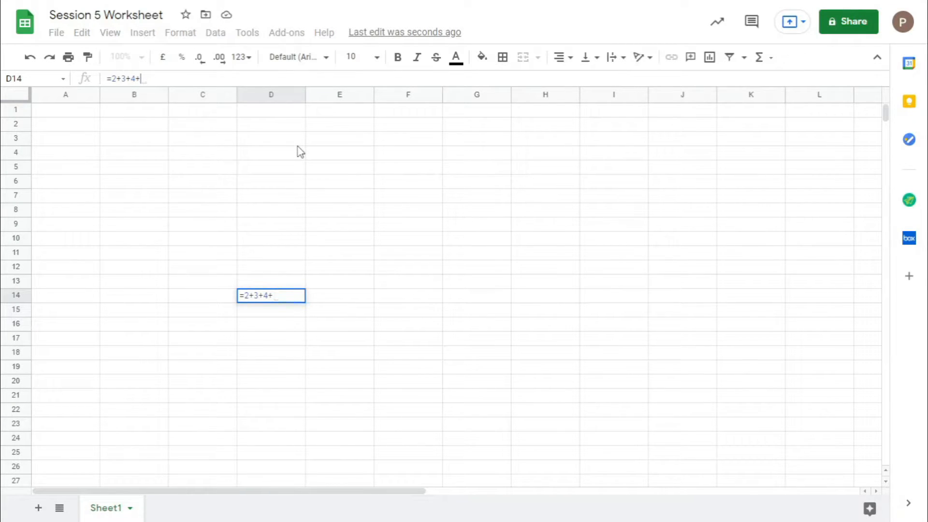
text(6)
key(Return)
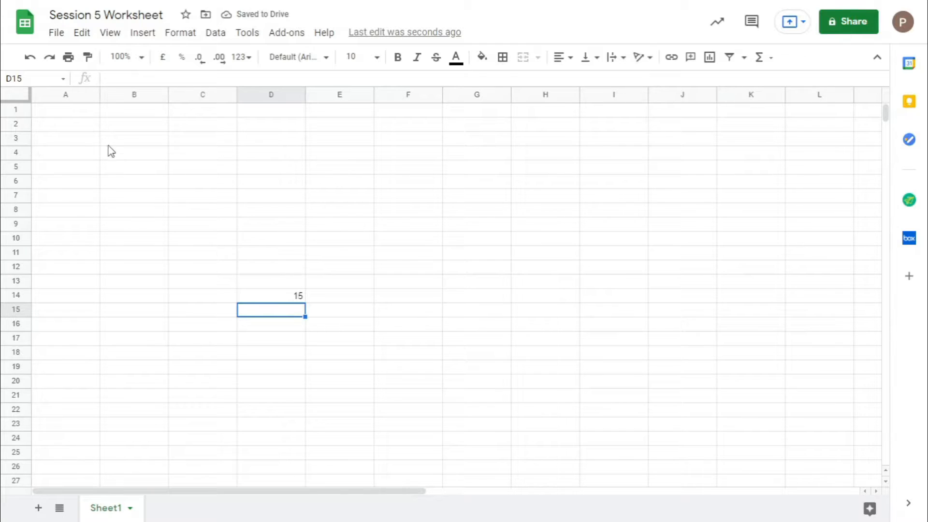
Enter the numbers 2, 3, 4 and 5 down column B in cells B2 to B5
click(106, 128)
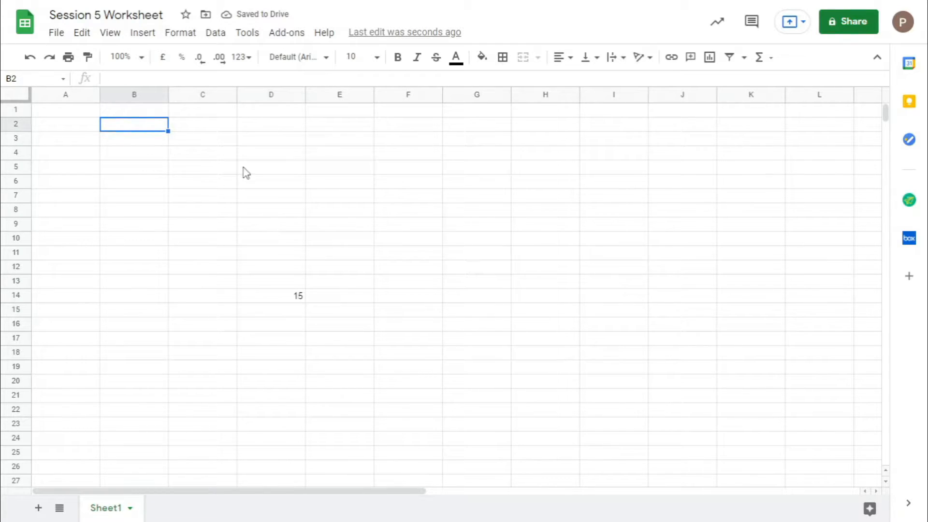
text(2)
key(Return)
text(3)
key(Return)
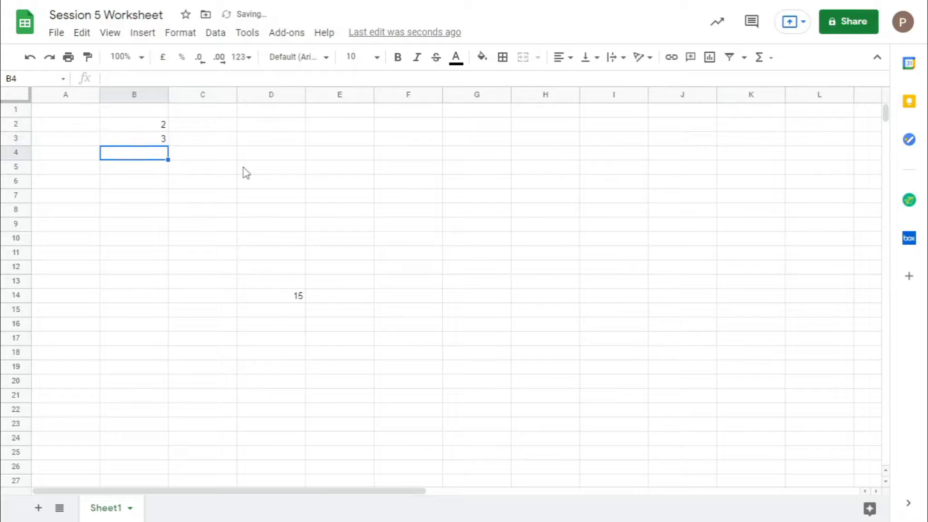
text(4)
key(Return)
text(5)
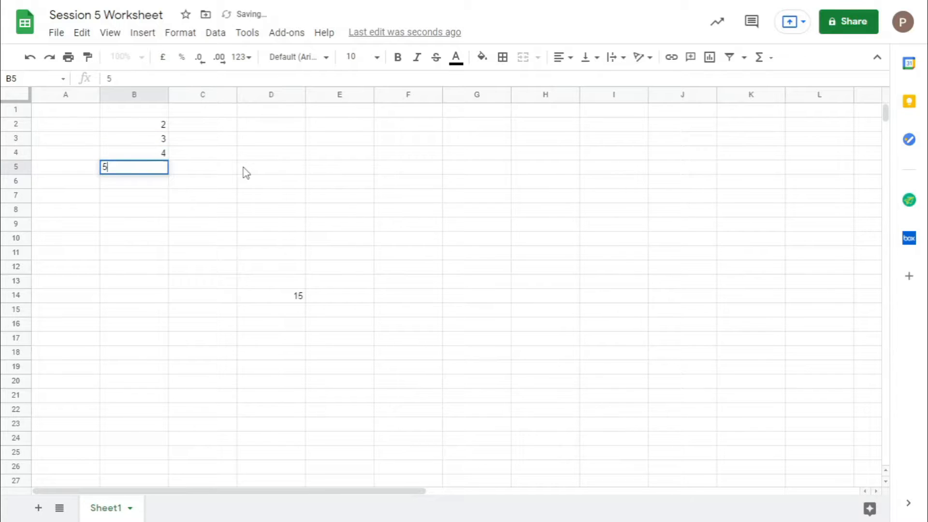
Add the four numbers in column B by cell reference with the formula =B2+B3+B4+B5 in cell C8
click(212, 219)
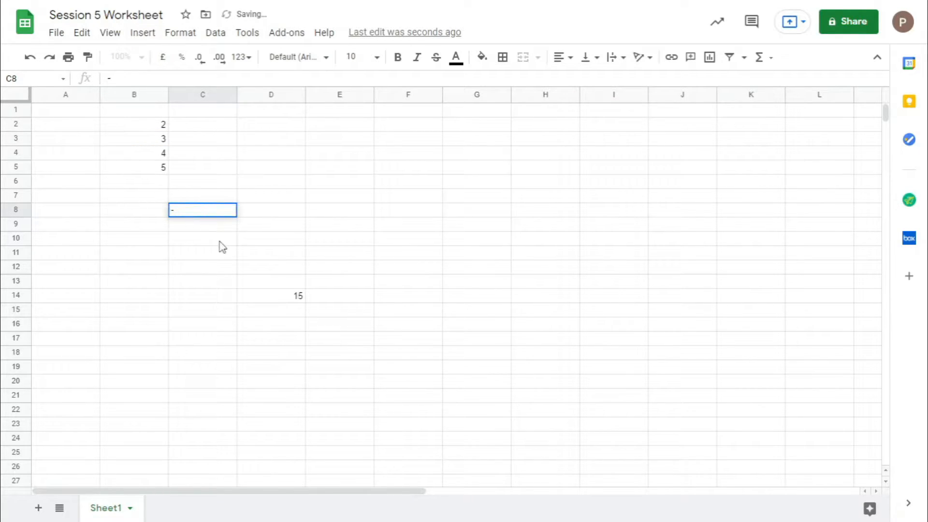
text(=)
click(118, 126)
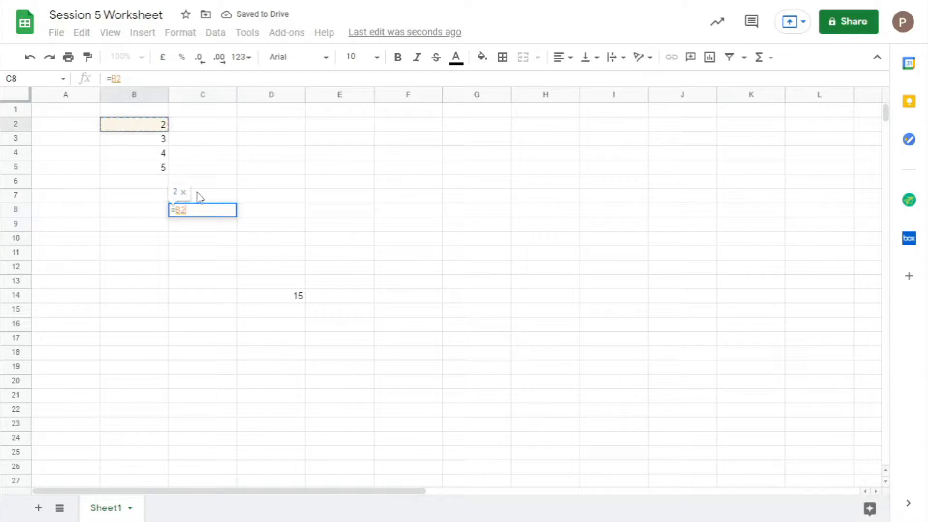
text(+)
click(145, 140)
text(+)
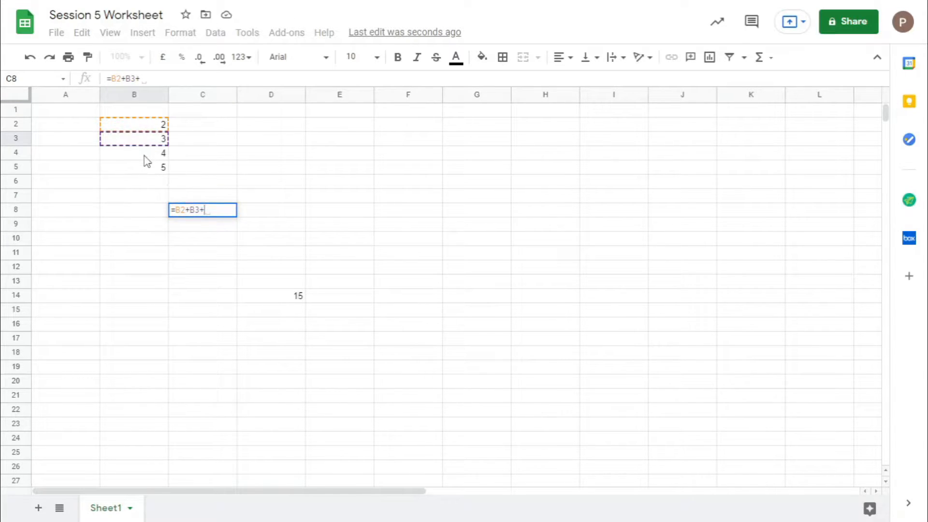
click(145, 153)
text(+)
click(146, 167)
text(+)
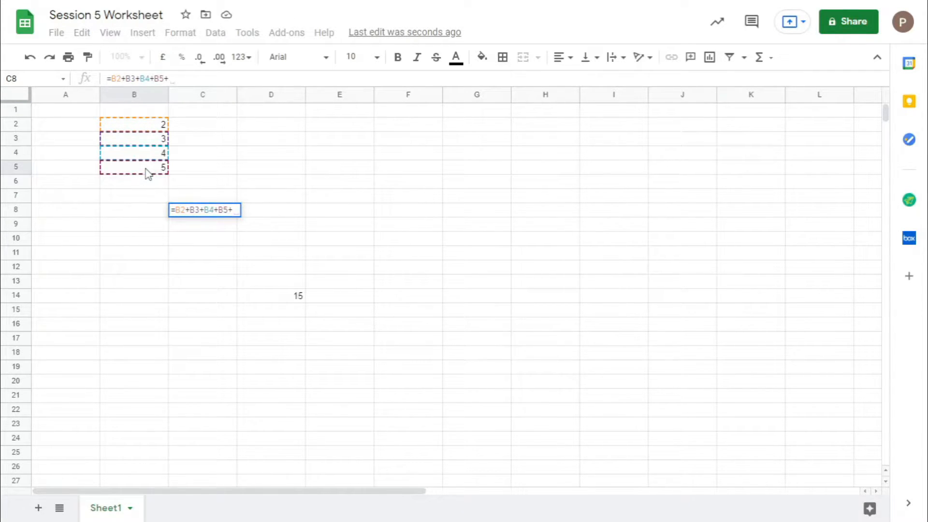
key(BackSpace)
key(Return)
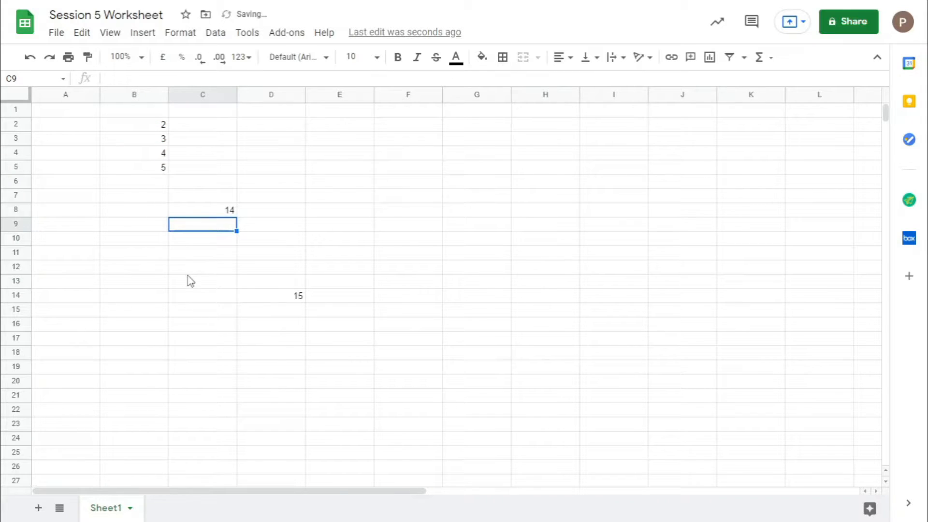
Check the formula in cell C8 and change the number in cell B4 to 5
click(212, 216)
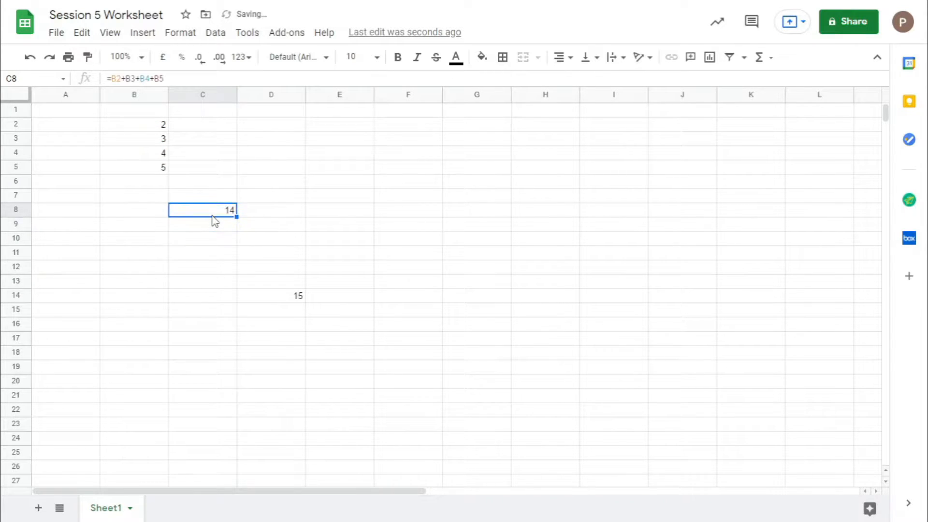
click(142, 157)
text(5)
key(Return)
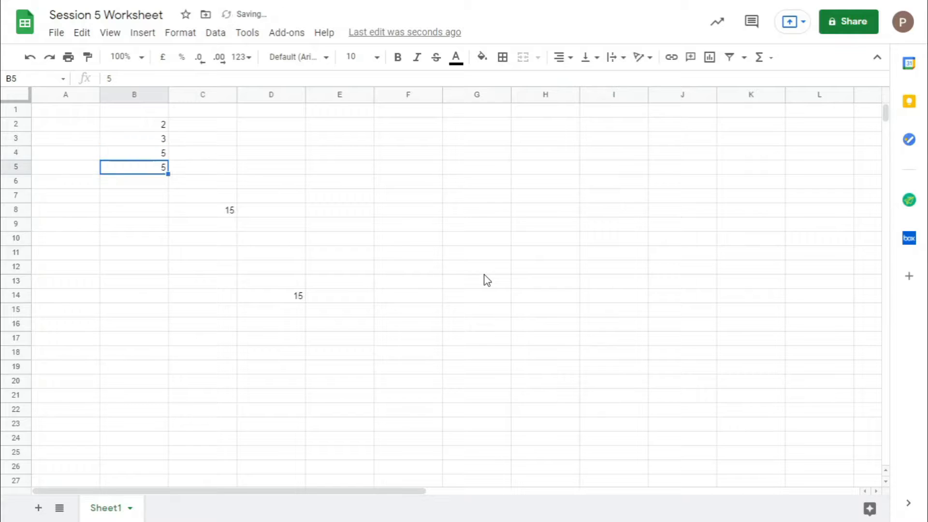
Delete the contents of cells D14 and C8
click(284, 300)
key(Delete)
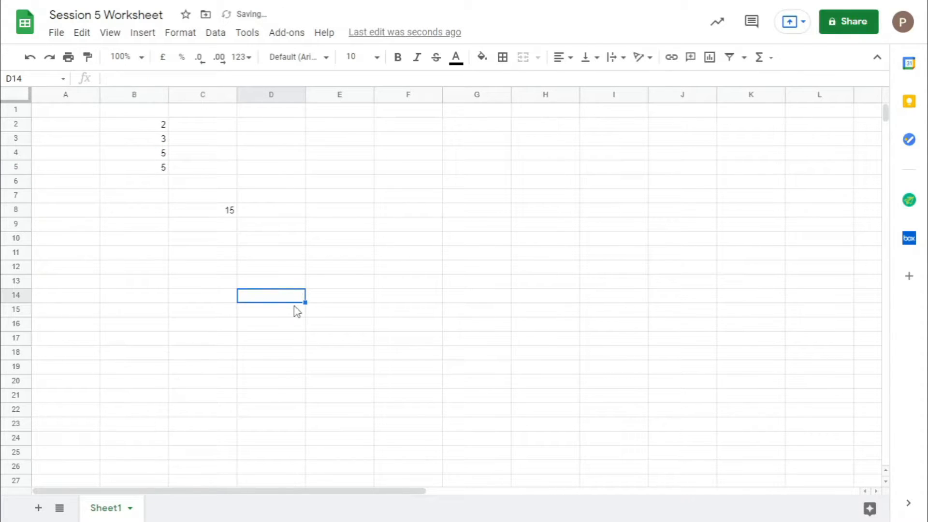
click(213, 227)
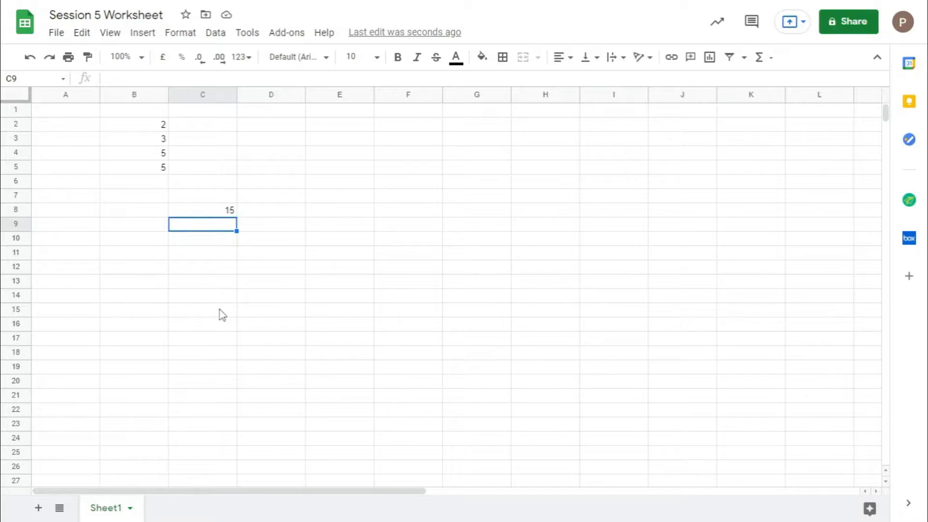
click(185, 201)
click(189, 212)
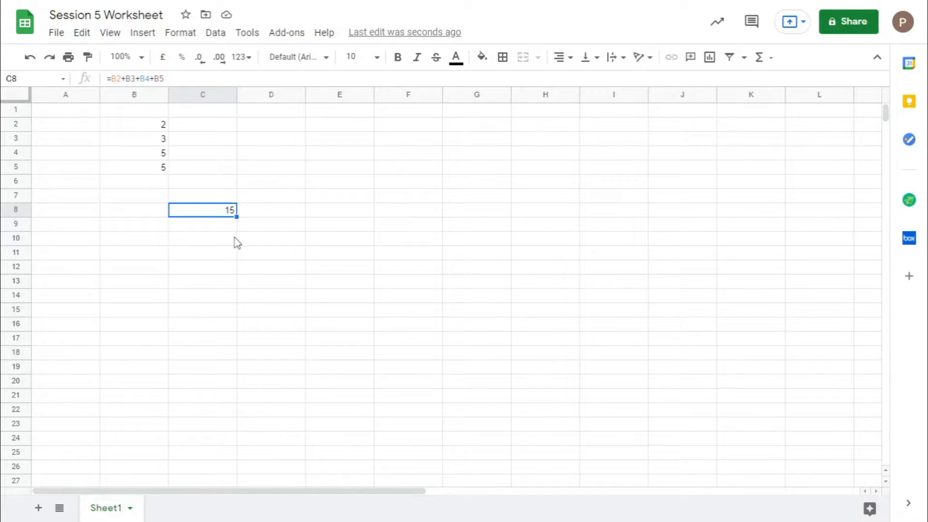
key(Delete)
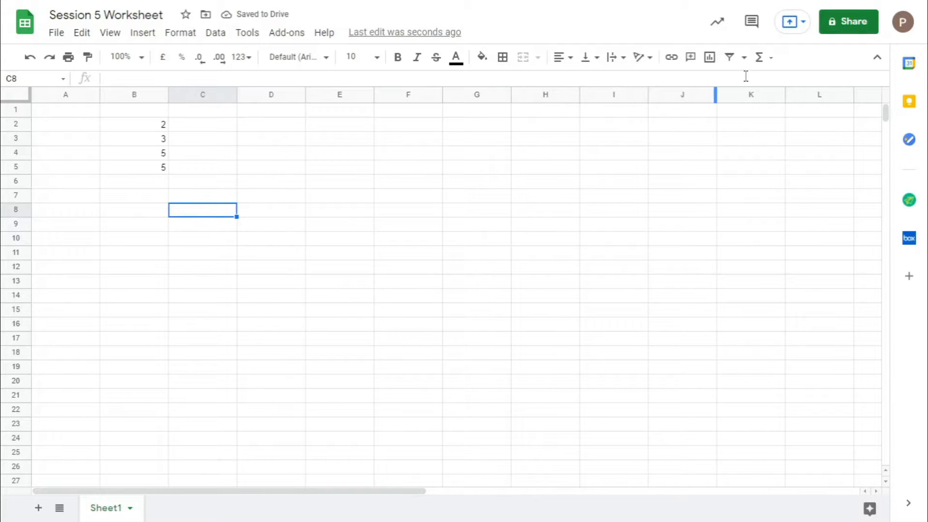
Browse the list of available Maths functions without inserting one
click(763, 67)
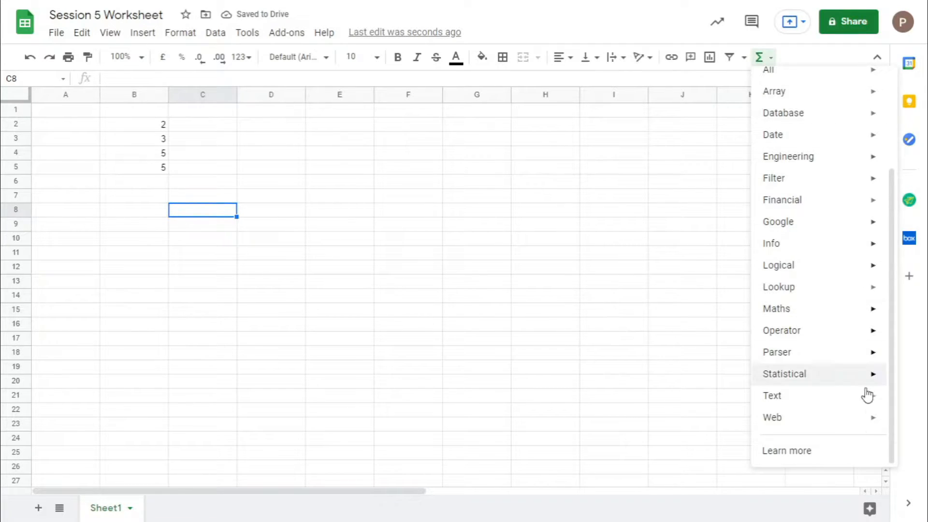
mouse_move(827, 320)
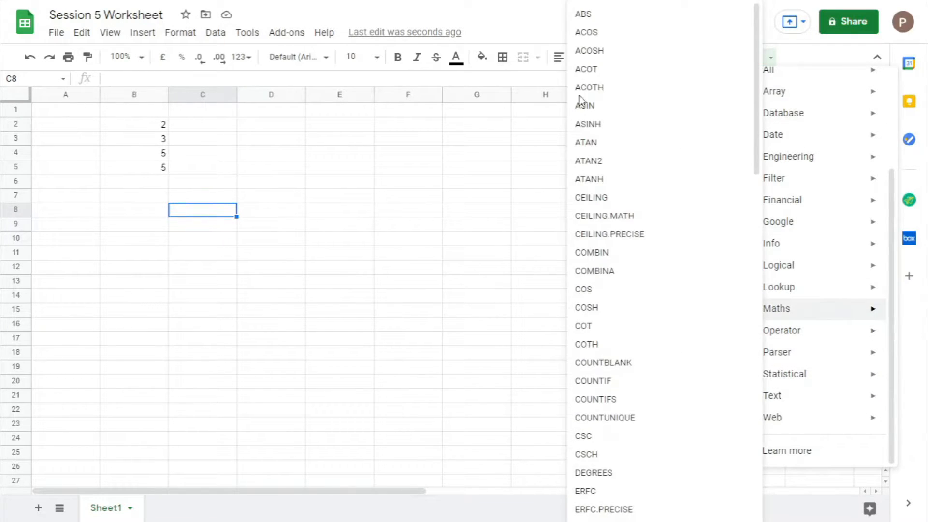
scroll(615, 283, down, 5)
scroll(615, 283, down, 15)
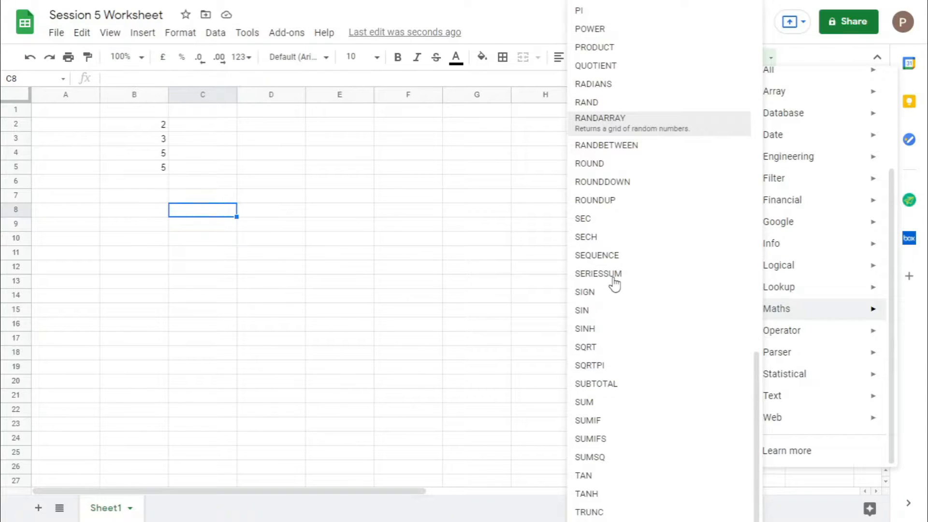
scroll(614, 389, up, 10)
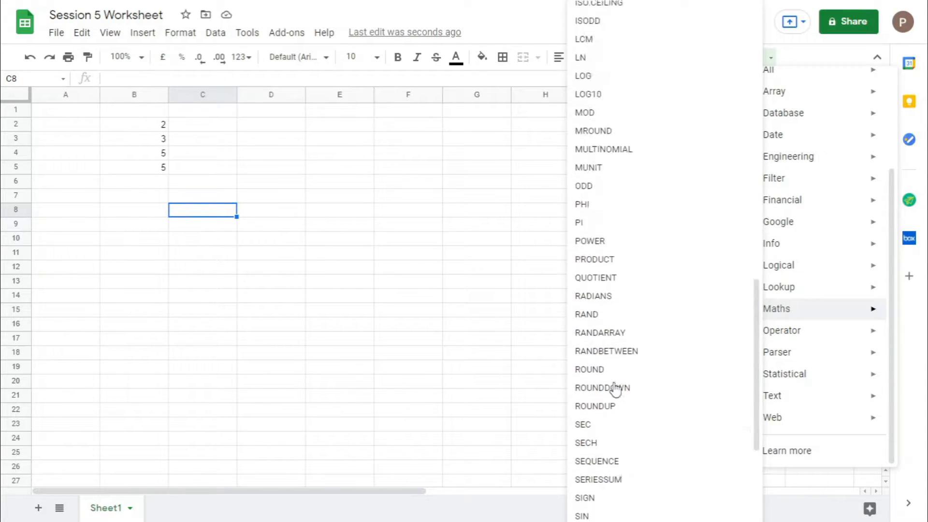
scroll(615, 389, up, 8)
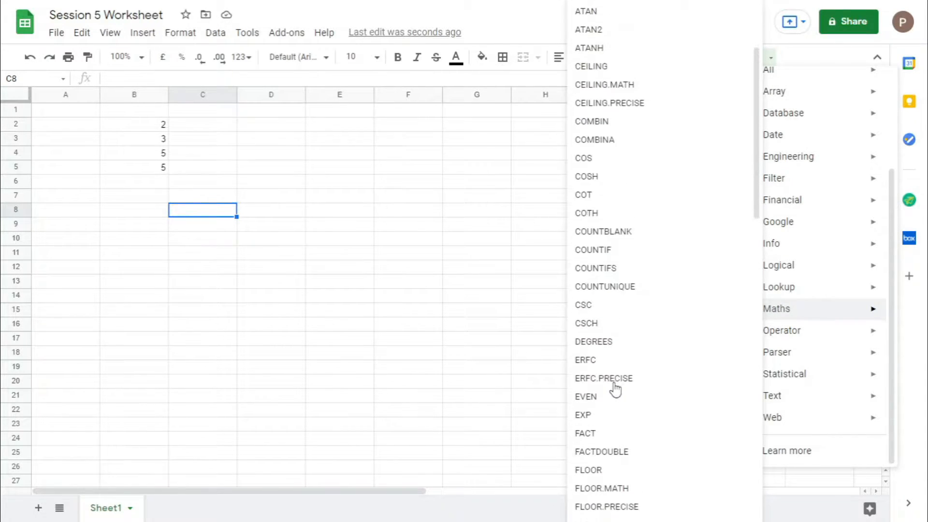
click(319, 243)
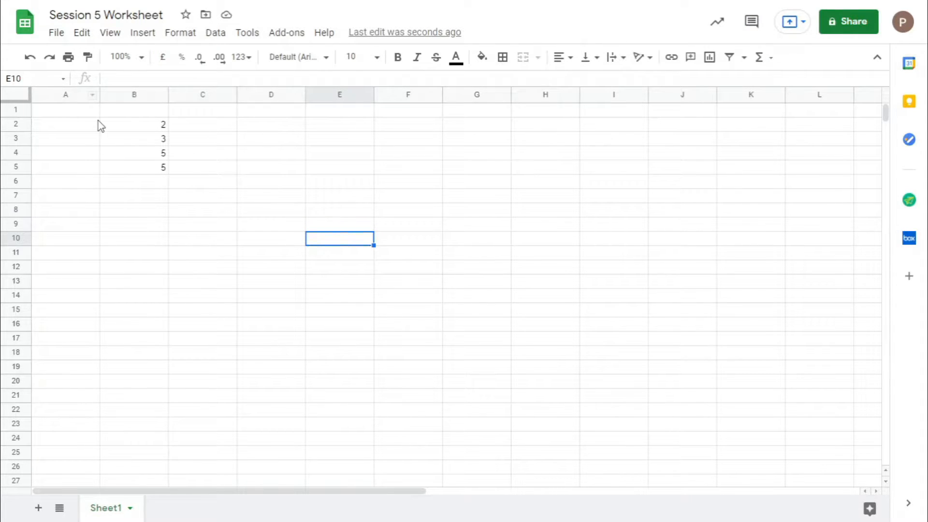
Clear the numbers in B2:B5 and enter the column heading "Numbers" in cell A1
drag(149, 128, 152, 171)
key(Delete)
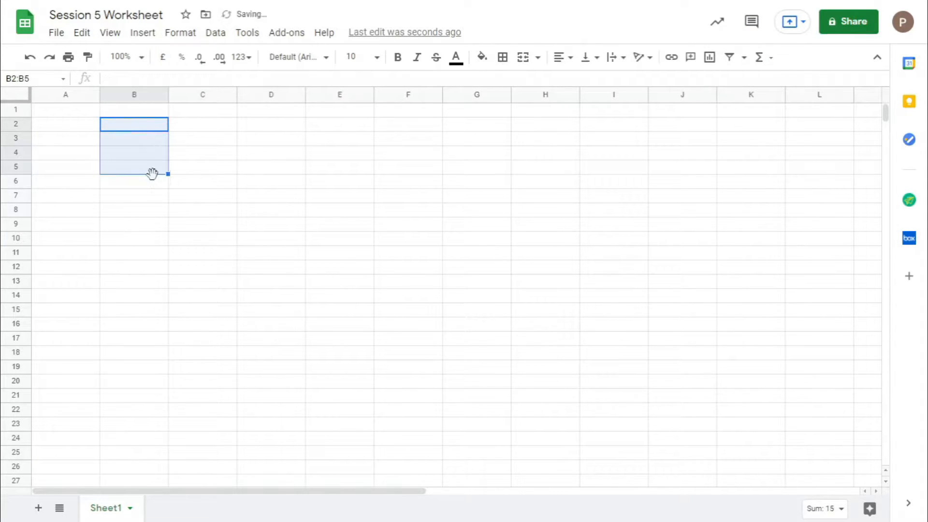
click(87, 112)
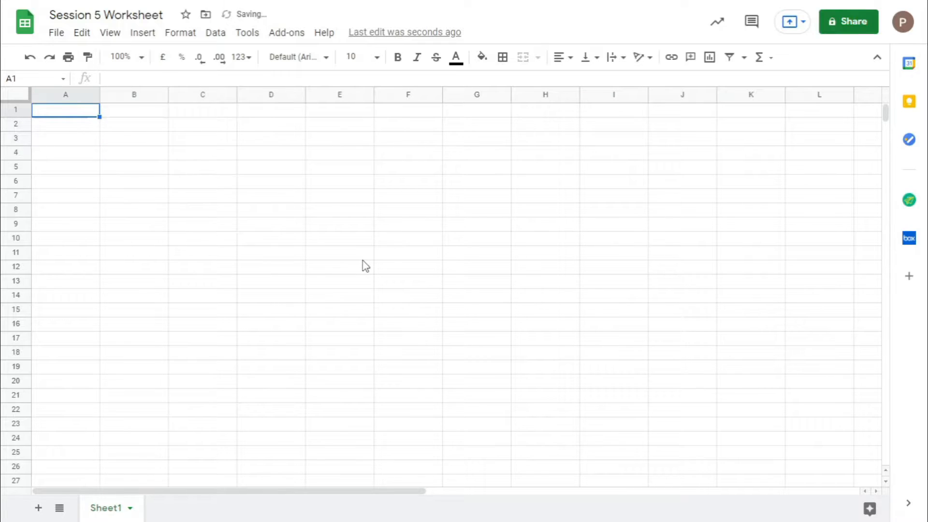
text(Numbers)
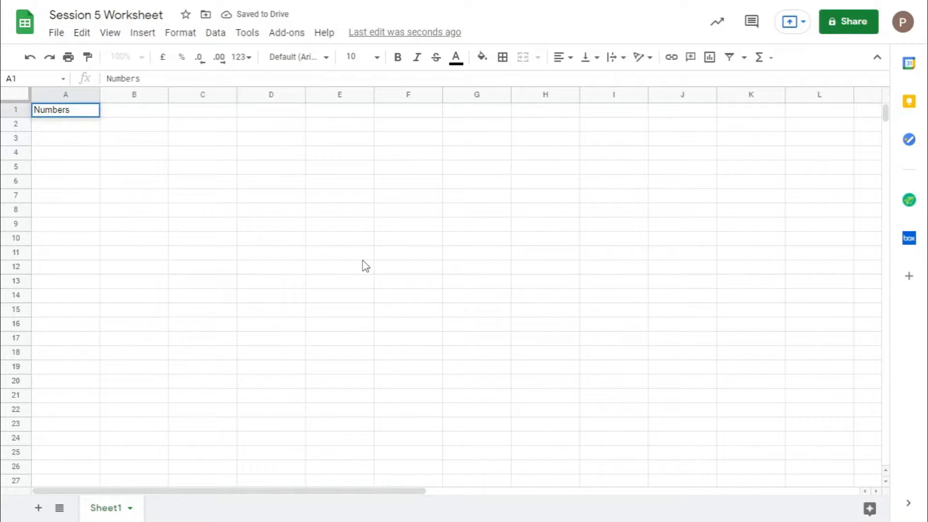
key(Return)
Start a number series with =1 in cell A2 and =A2+1 in cell A3
text(=1)
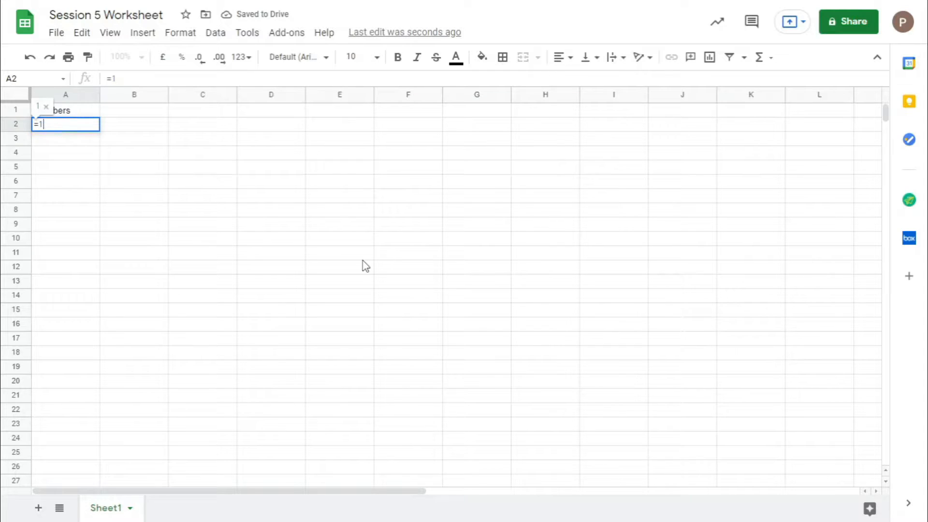
key(Return)
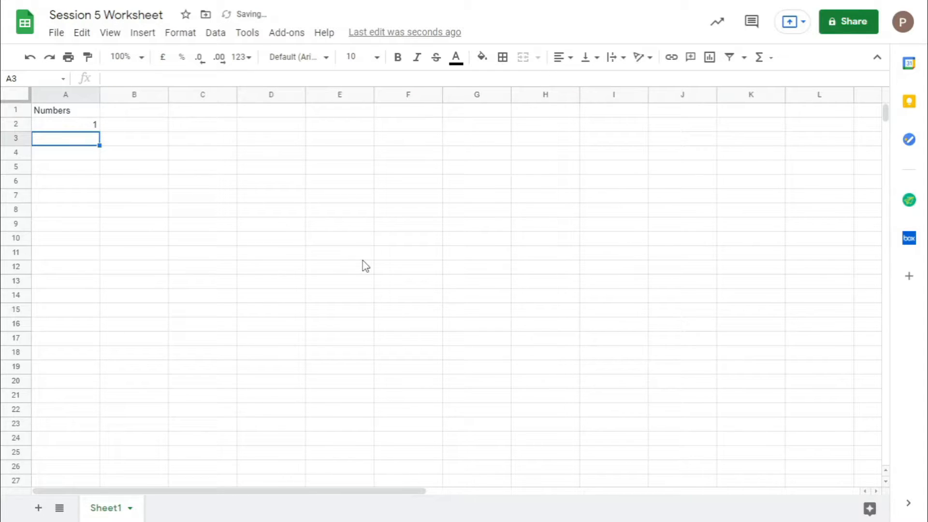
text(=A2+1)
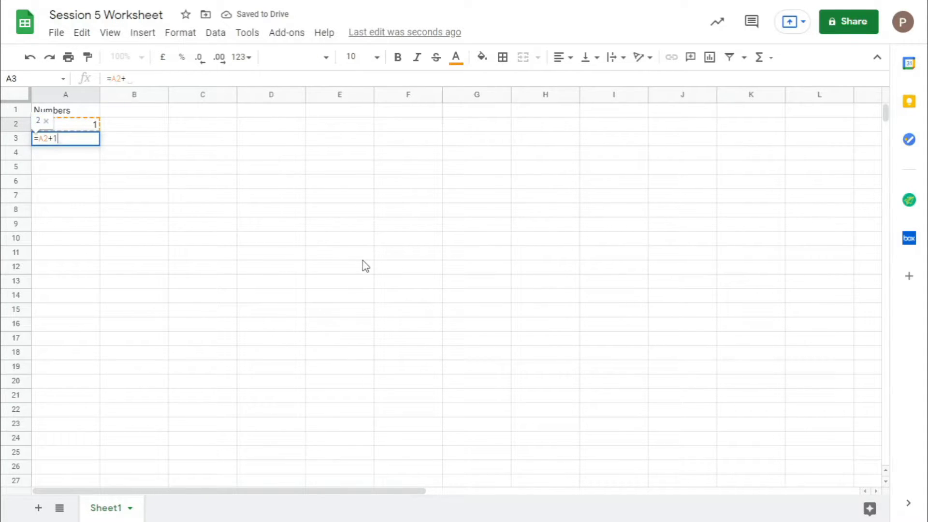
key(Return)
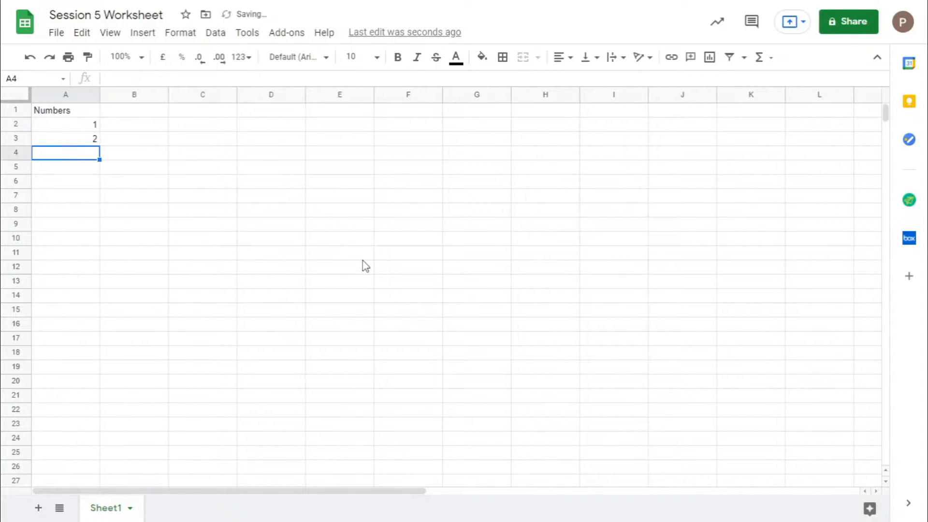
Review the formulas in A2 and A3, and fill the A3 formula down to cell A10
click(87, 138)
click(86, 127)
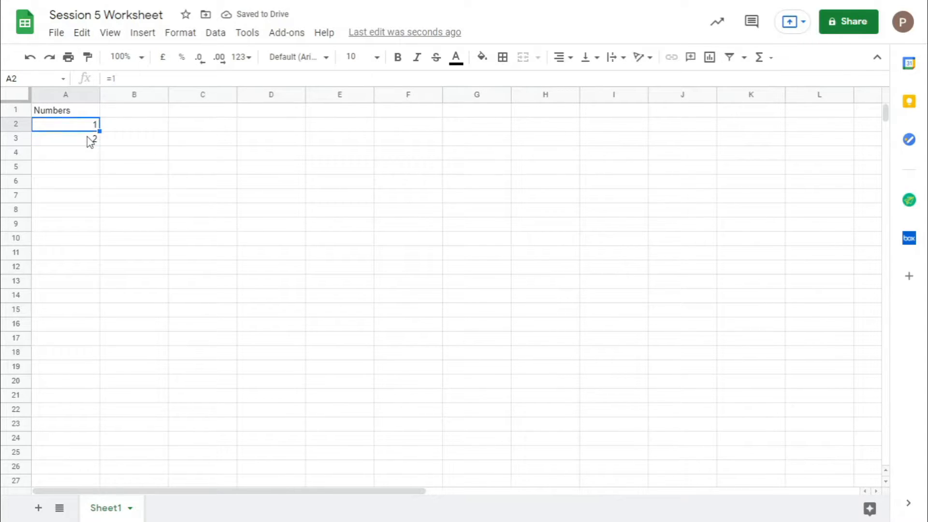
click(62, 143)
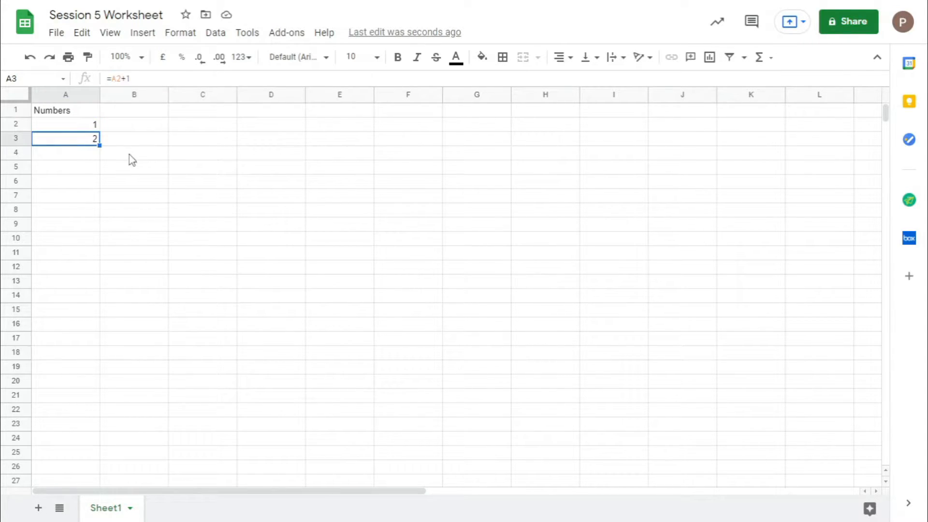
drag(99, 147, 94, 241)
click(103, 299)
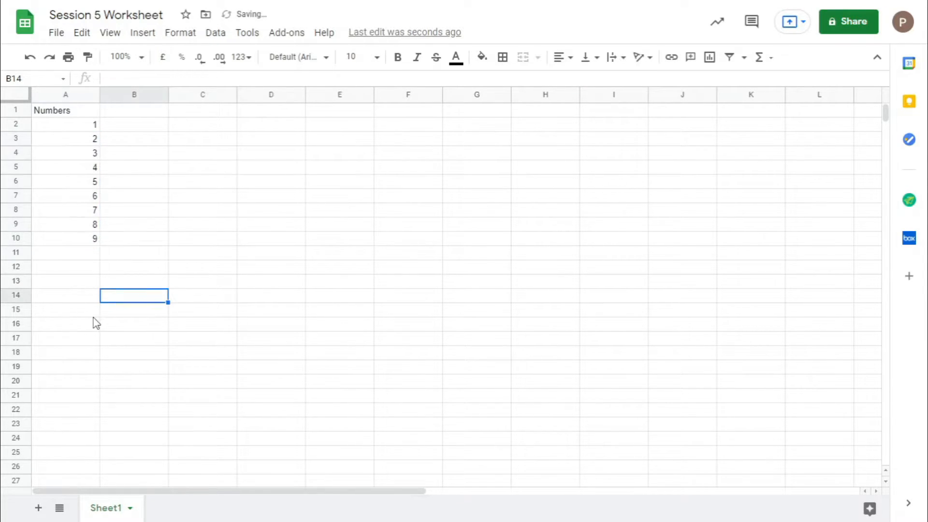
Examine the formulas behind the number series in column A, cell by cell from A2 to A6
click(92, 241)
click(84, 150)
click(83, 138)
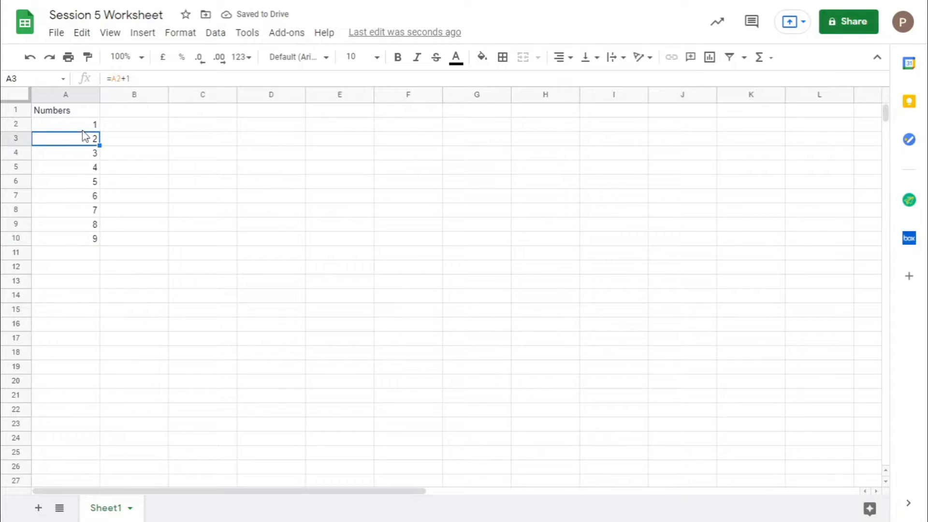
click(84, 124)
click(82, 138)
click(96, 158)
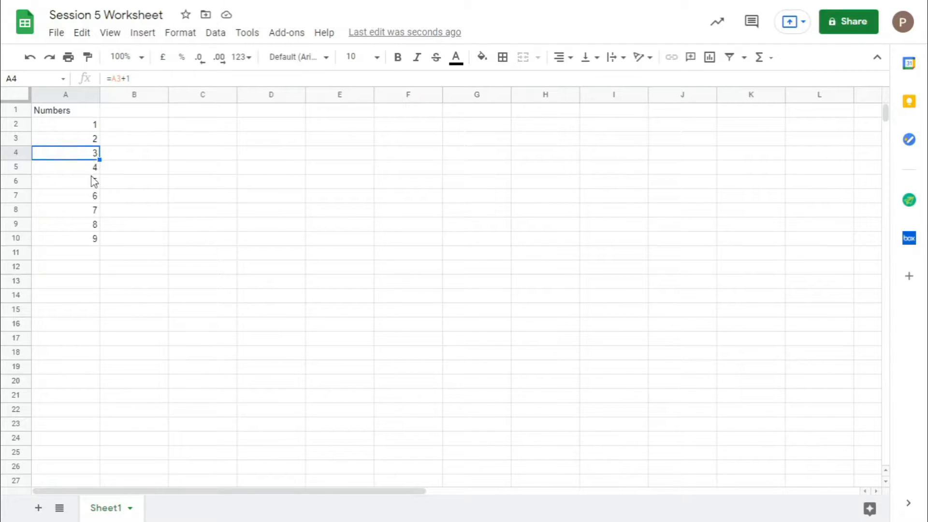
click(89, 170)
click(90, 184)
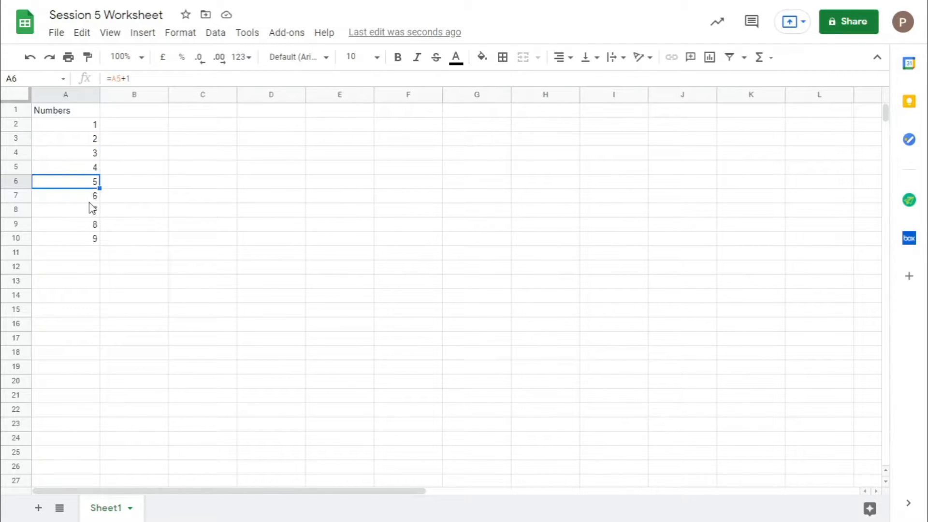
Extend the number series by filling the A10 formula down to cell A13
click(97, 240)
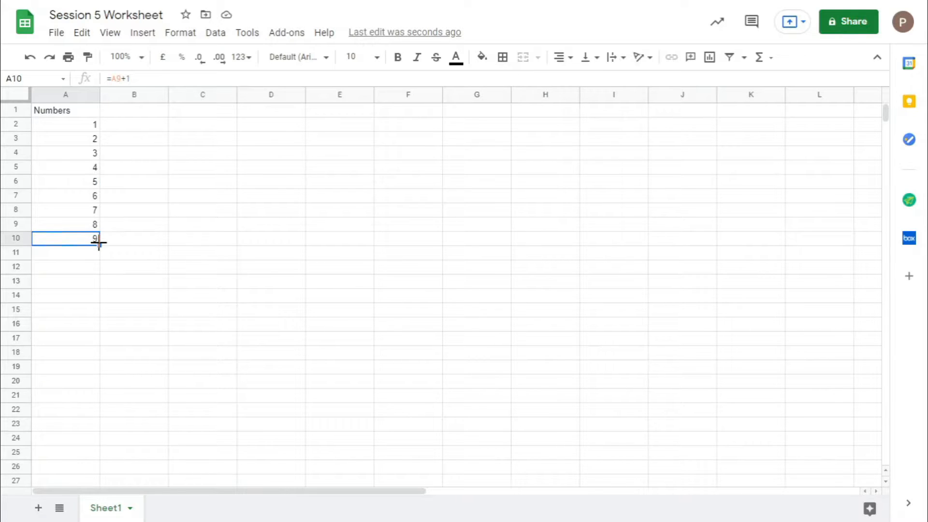
drag(99, 245, 100, 283)
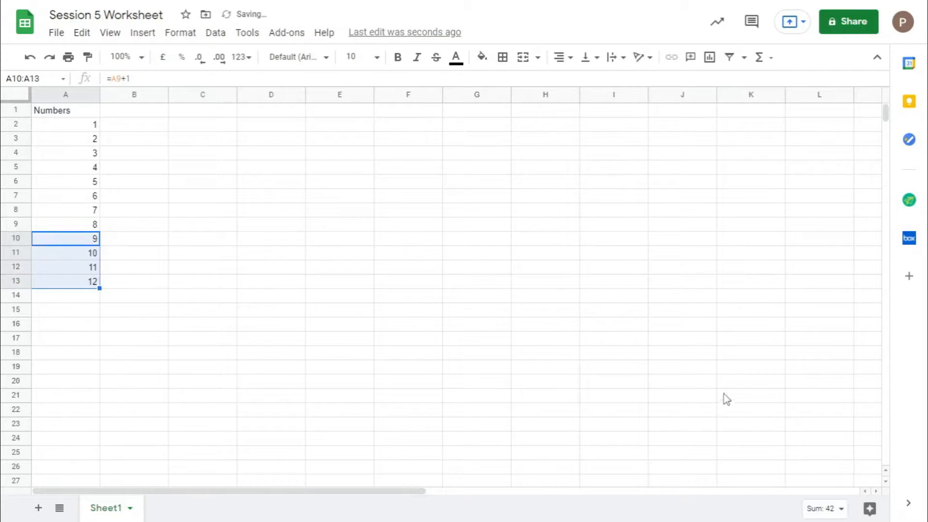
click(265, 366)
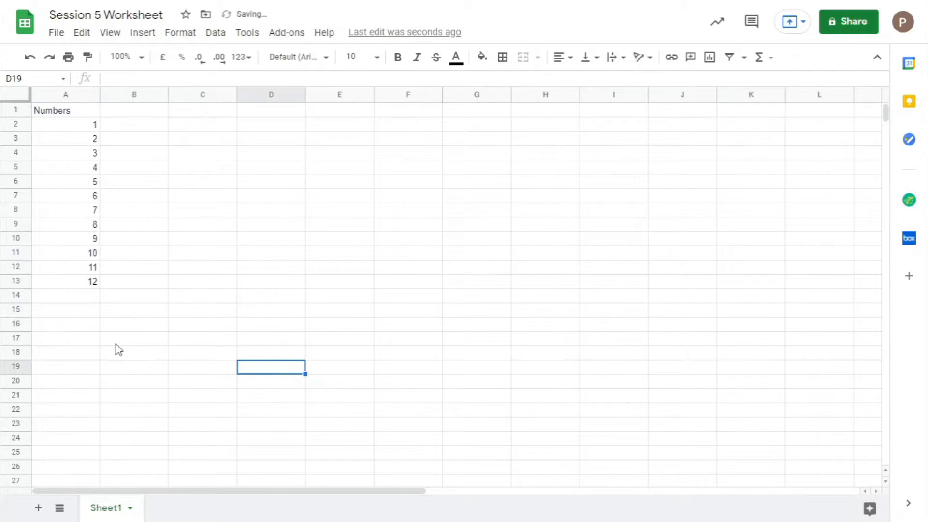
Start a formula in cell C6 with the suggested SUM function
click(145, 154)
click(212, 183)
text(=Sum)
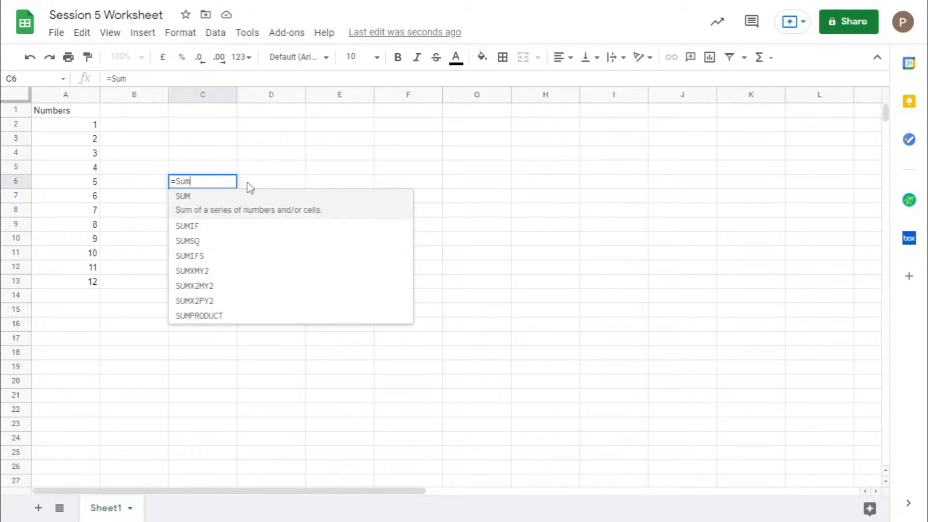
click(202, 202)
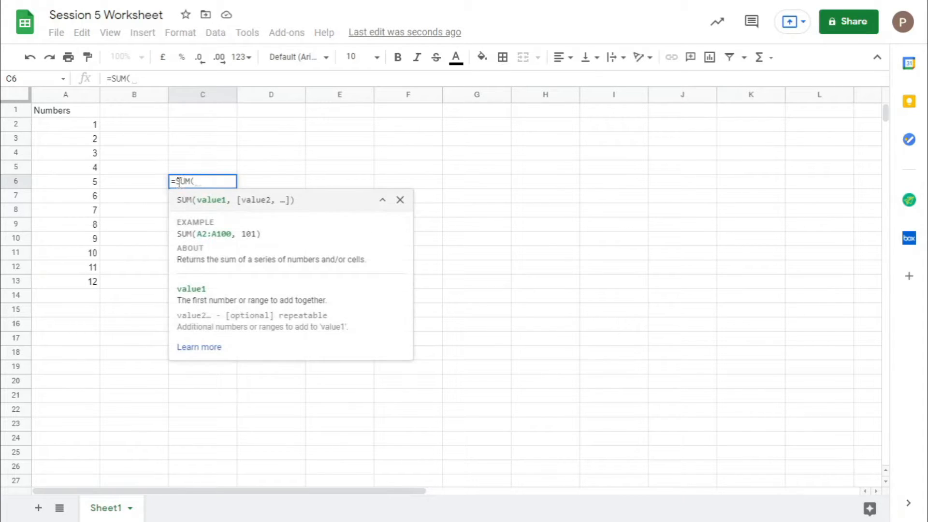
Try to replace the equals sign at the start of the C6 formula with a plus sign
key(Left)
key(Left)
key(Left)
key(Left)
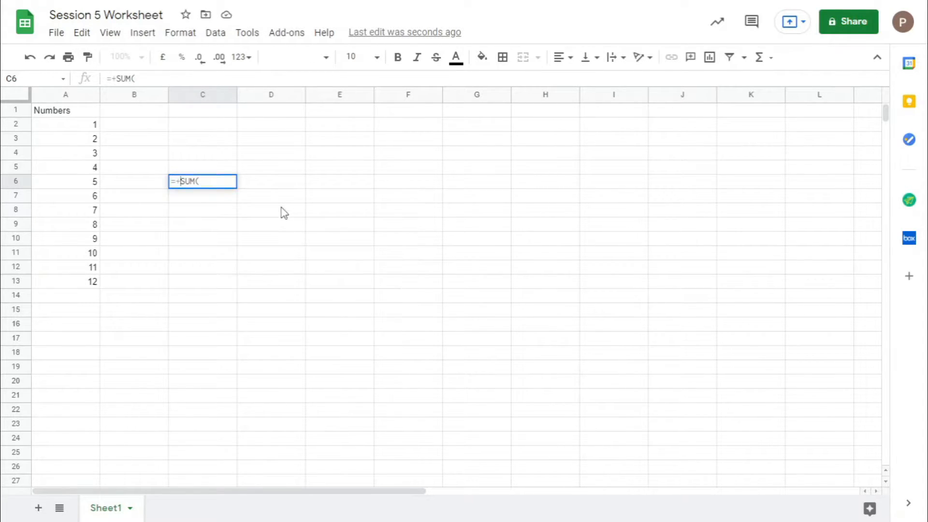
key(BackSpace)
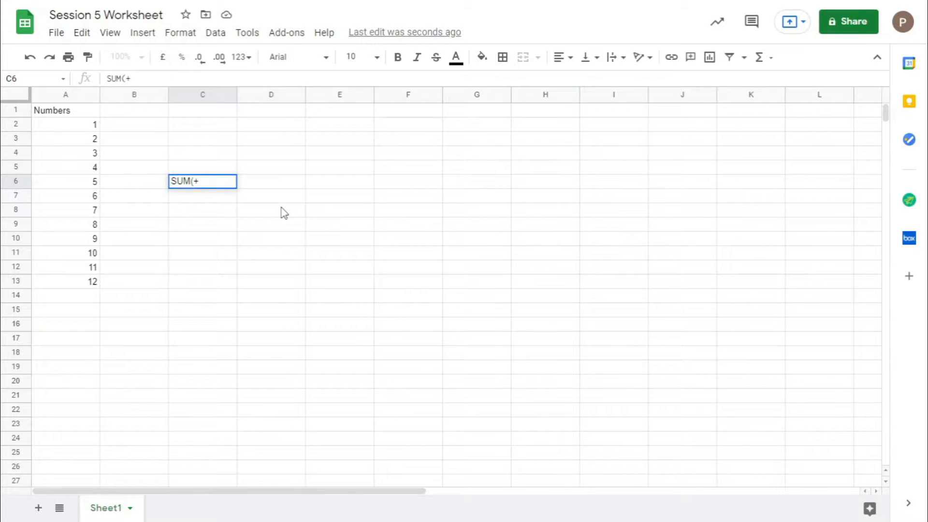
key(BackSpace)
key(Left)
key(Left)
key(Left)
key(Left)
text(+)
click(211, 183)
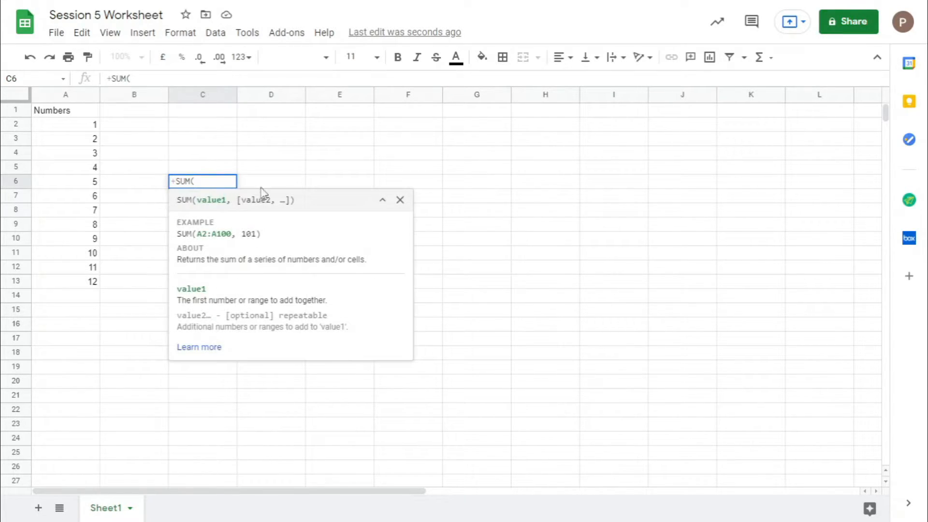
click(175, 180)
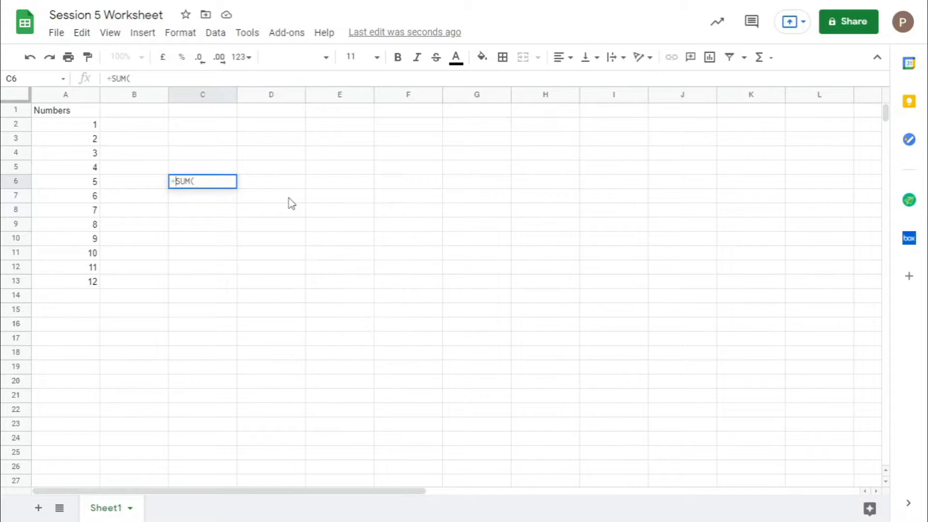
key(BackSpace)
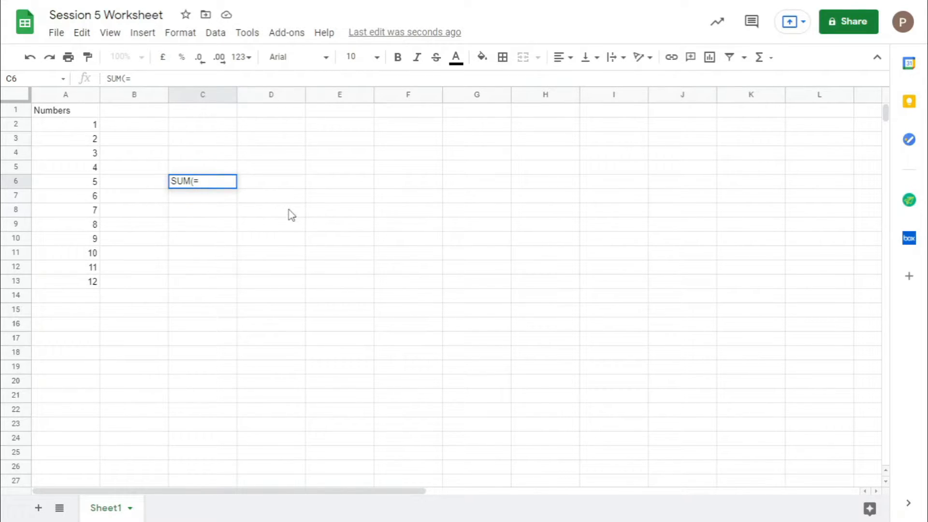
key(BackSpace)
key(BackSpace)
key(BackSpace)
Re-enter the C6 formula as =SUM( with cells A2 and A3 as its first two arguments
text(=sum()
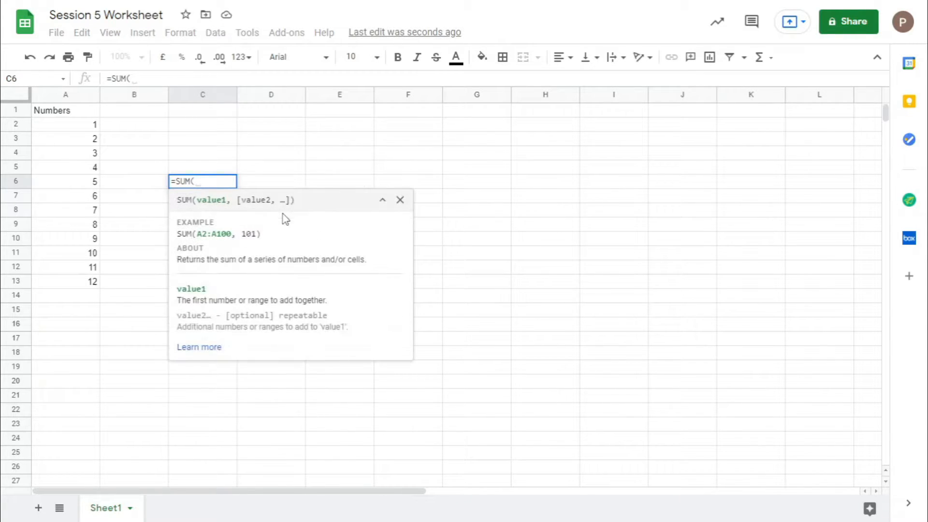
click(82, 127)
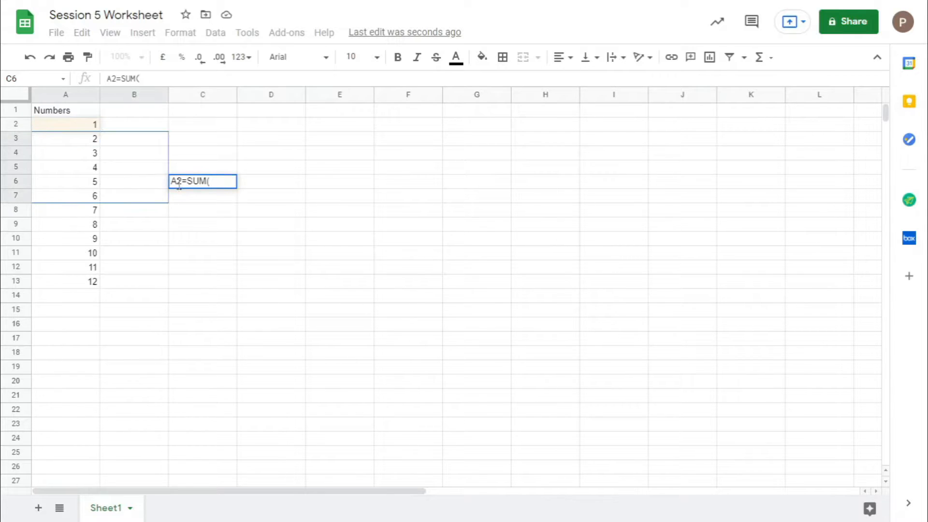
key(BackSpace)
key(BackSpace)
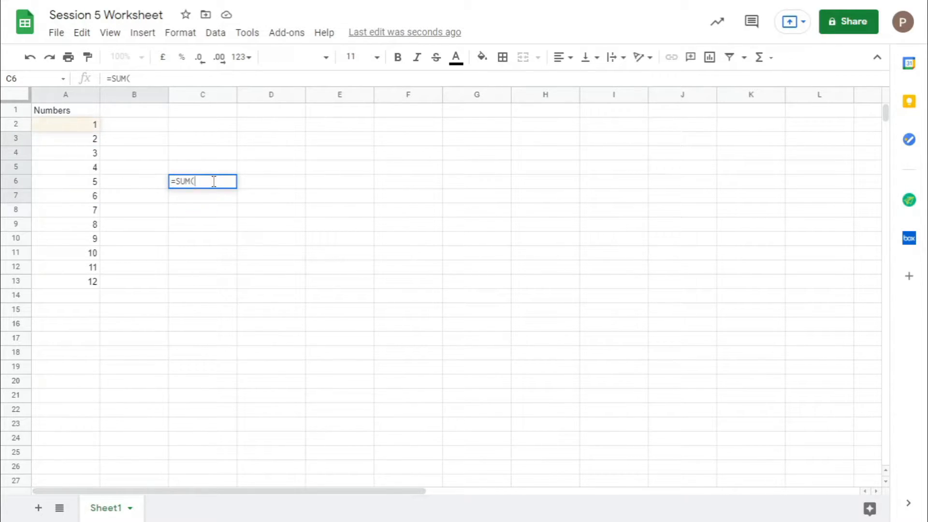
click(93, 127)
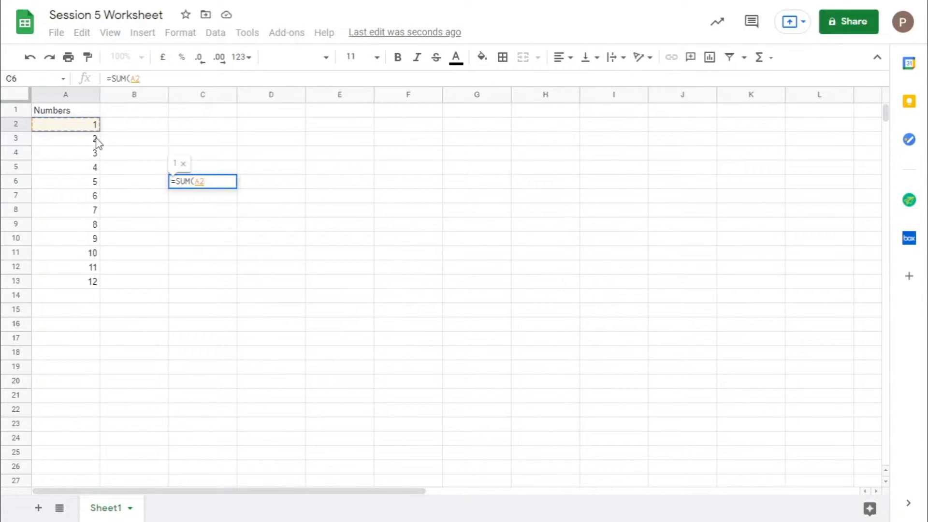
click(96, 141)
click(92, 117)
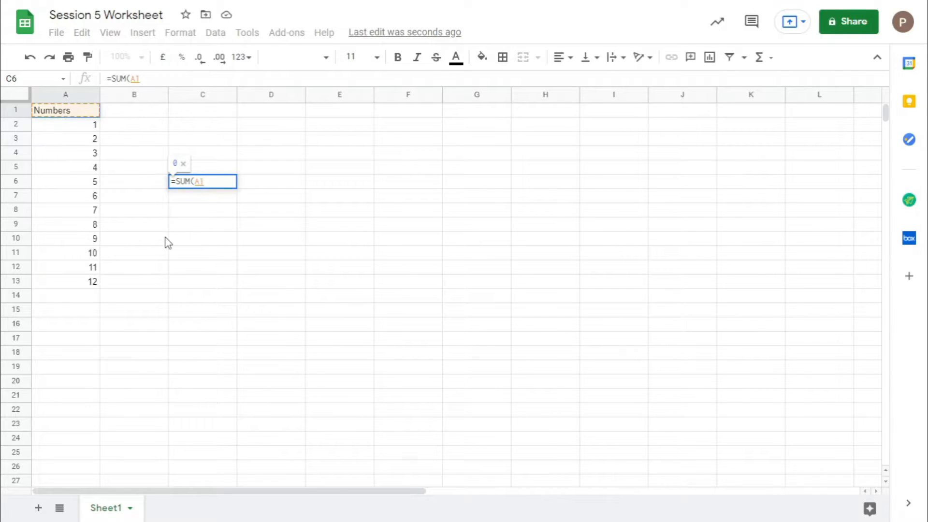
text(,)
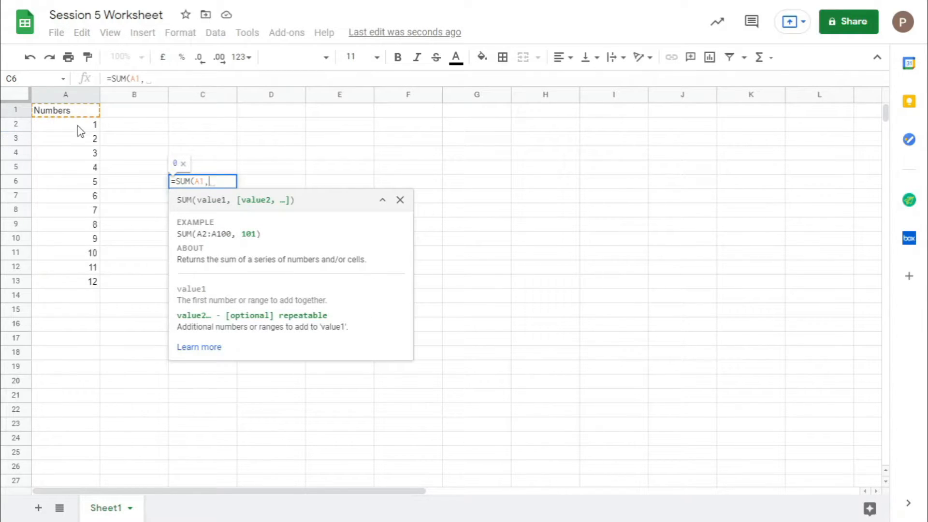
click(83, 140)
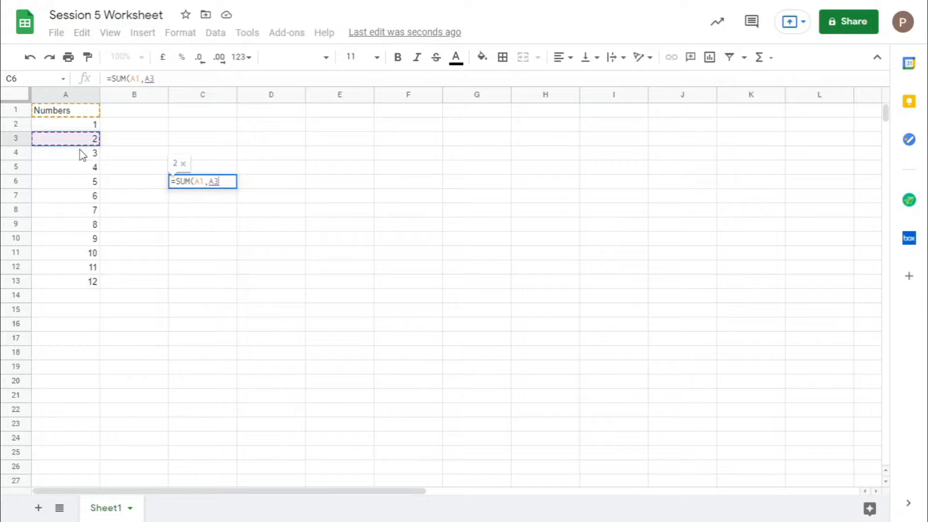
click(201, 179)
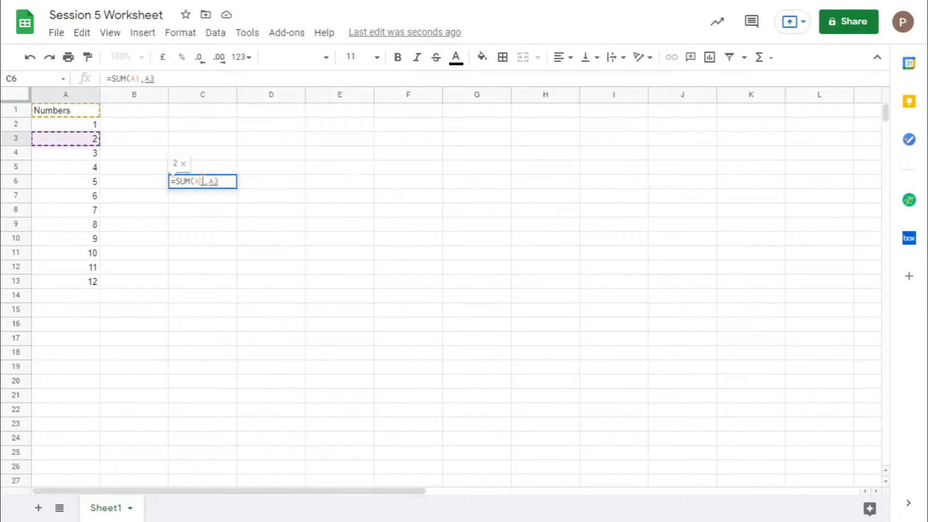
key(BackSpace)
text(2)
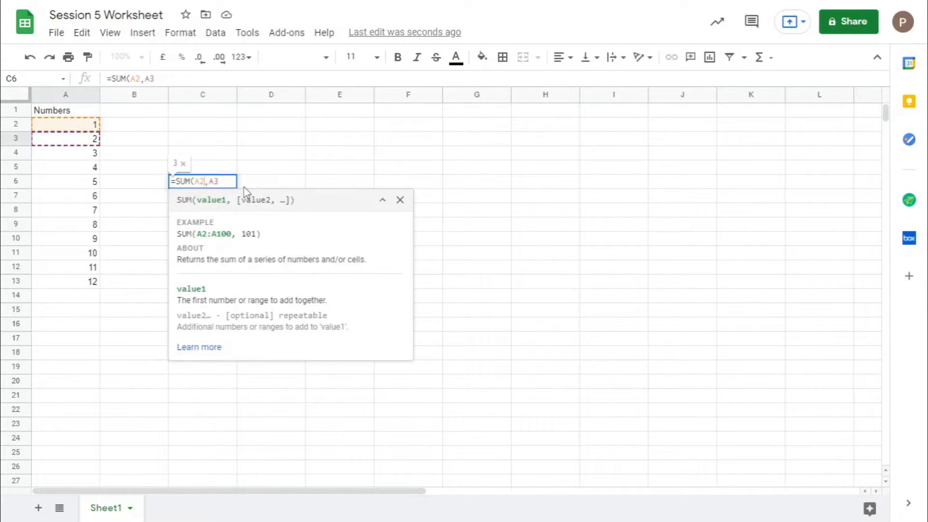
Add cells A4, A5 and A6 and the range A7:A8 as comma-separated arguments of the C6 formula
text(,)
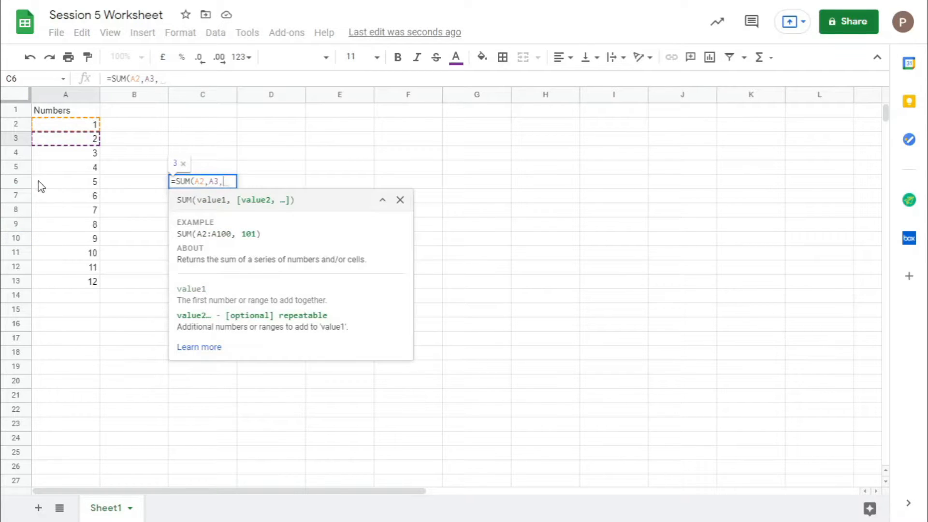
click(73, 156)
text(,)
click(76, 167)
text(,)
click(77, 182)
text(,)
drag(79, 195, 81, 210)
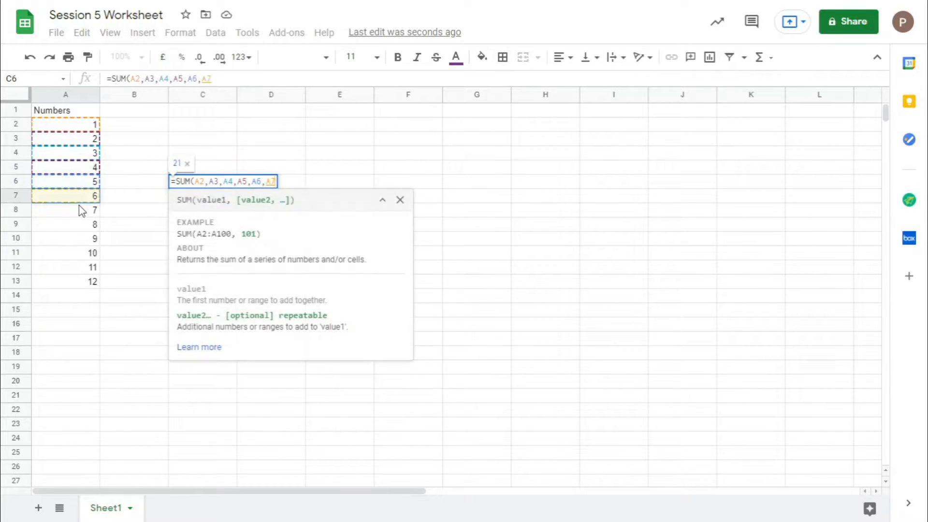
text(,)
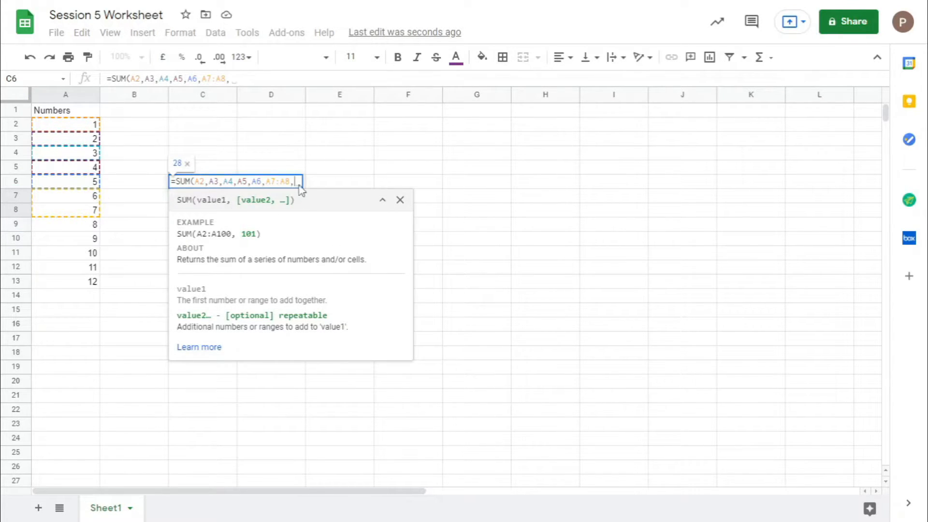
Split the A7:A8 range in the C6 formula into separate references A7 and A8
click(279, 181)
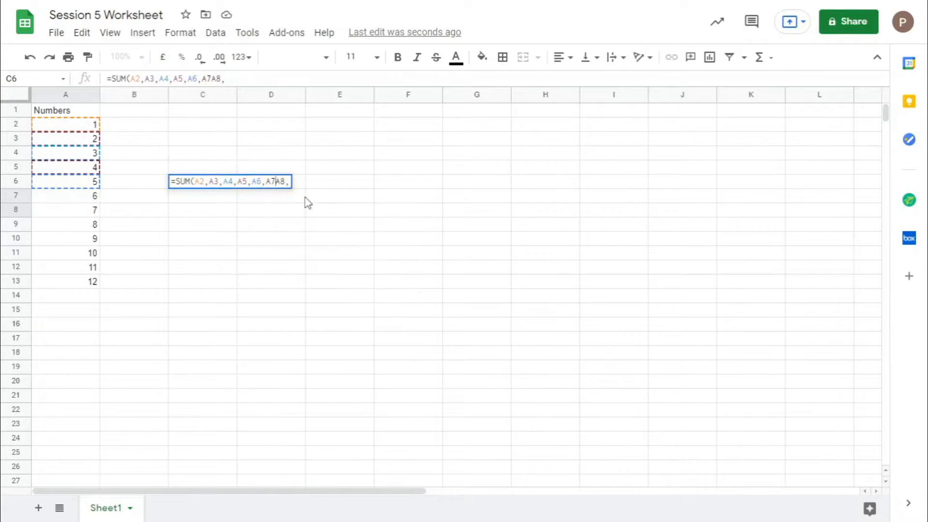
key(BackSpace)
text(,)
key(End)
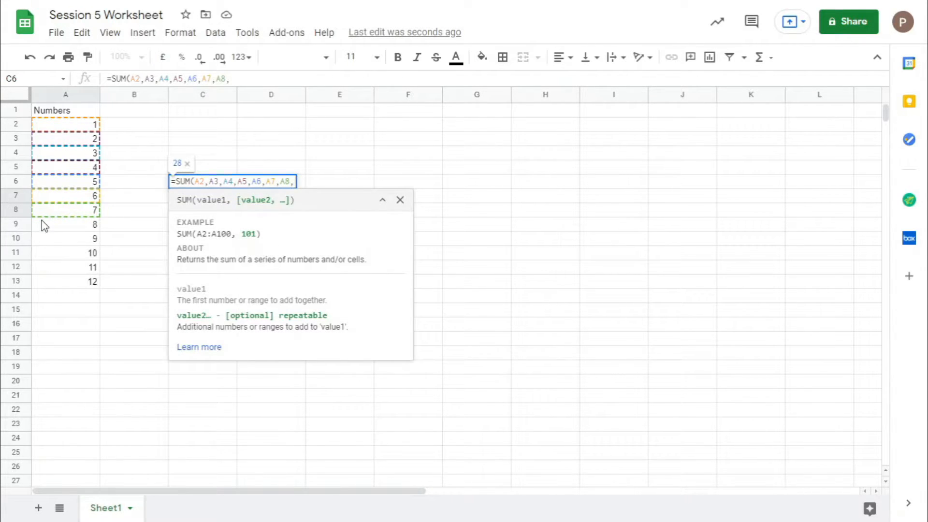
Add cells A9, A10, A11 and A12 as further comma-separated arguments of the C6 SUM formula
click(43, 223)
text(,)
click(72, 238)
text(,)
click(86, 255)
text(,)
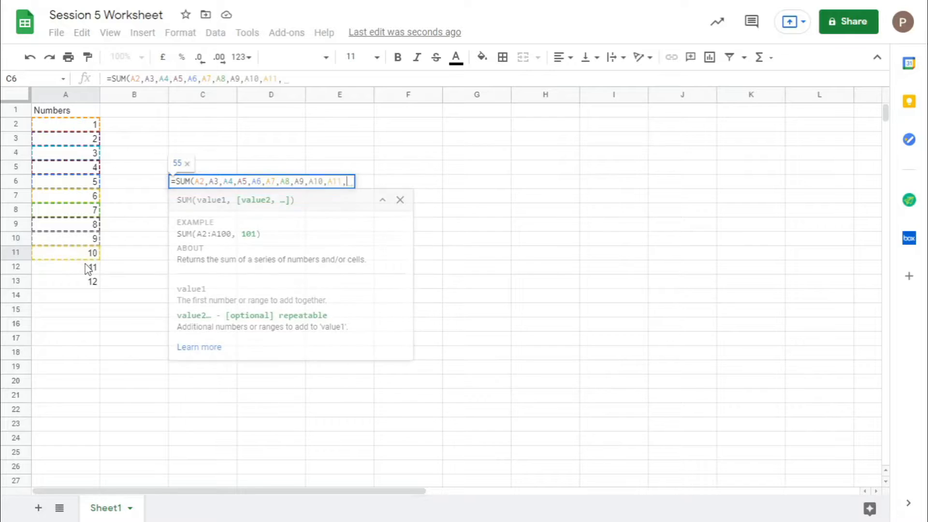
click(90, 268)
text(,)
click(90, 268)
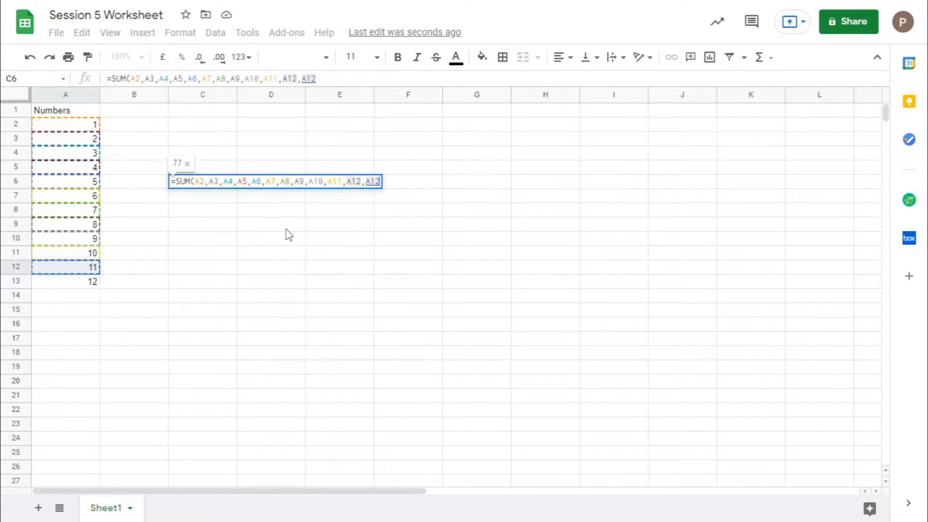
Remove the duplicate A12 reference from the C6 formula, then close its bracket and commit it
key(BackSpace)
key(BackSpace)
key(BackSpace)
key(BackSpace)
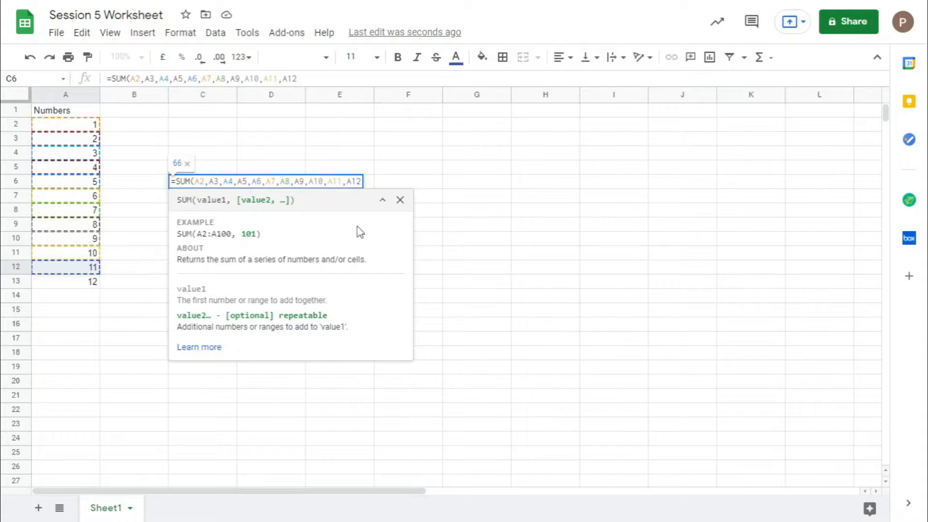
text())
key(Return)
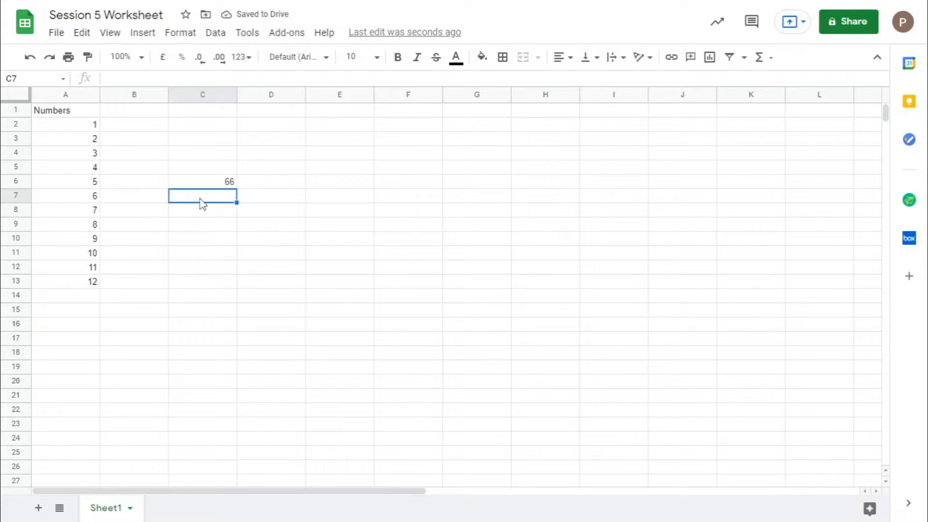
Add up the range A2:A13 in cell C7 with a SUM formula
text(+SUm)
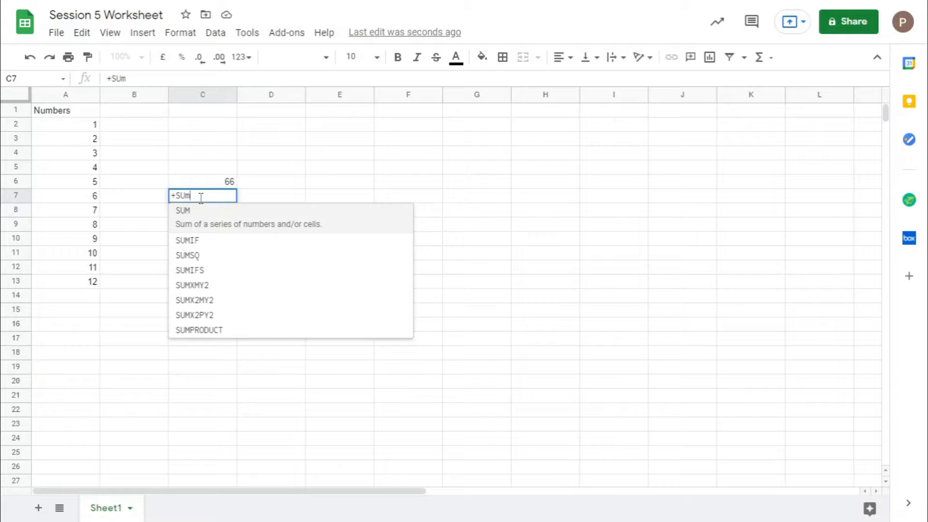
text(()
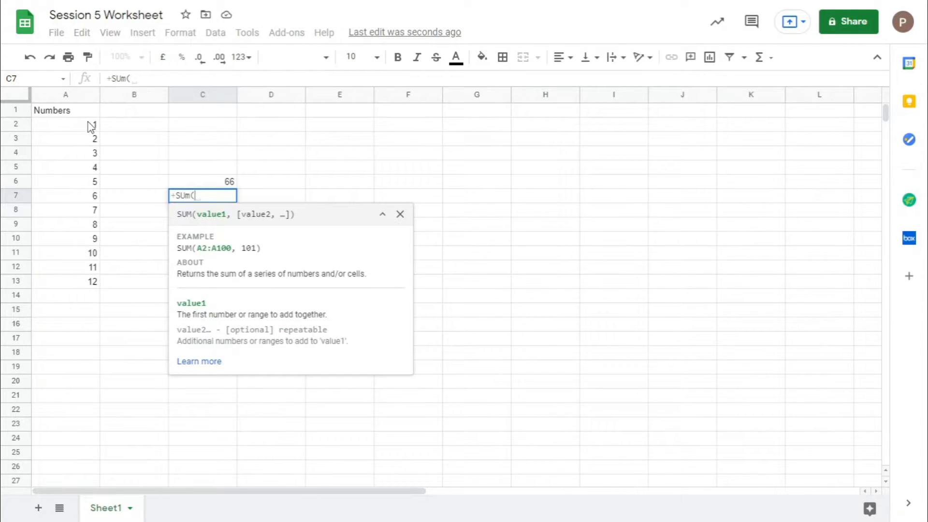
drag(92, 124, 71, 286)
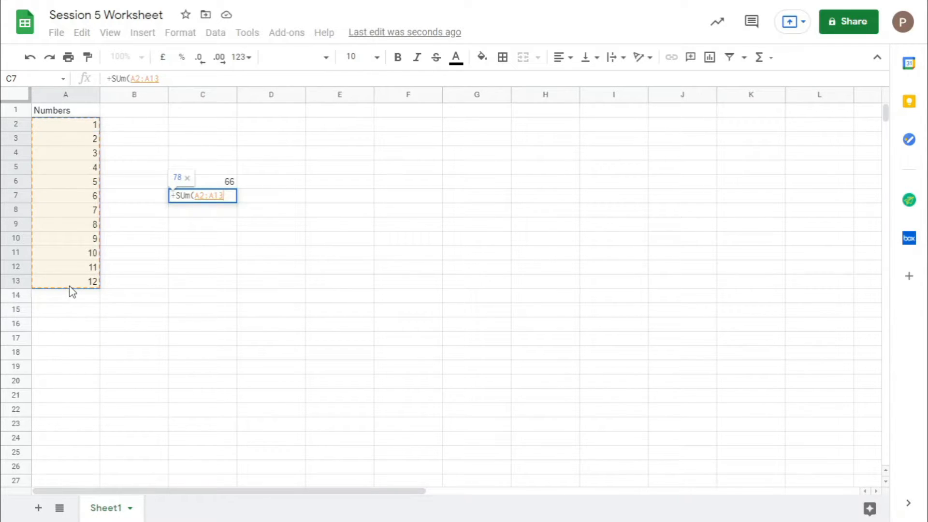
text())
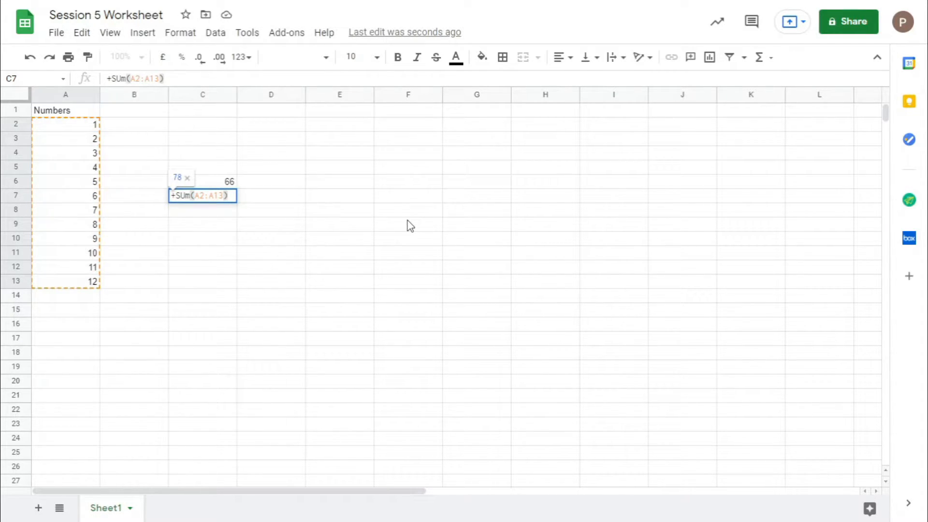
key(Return)
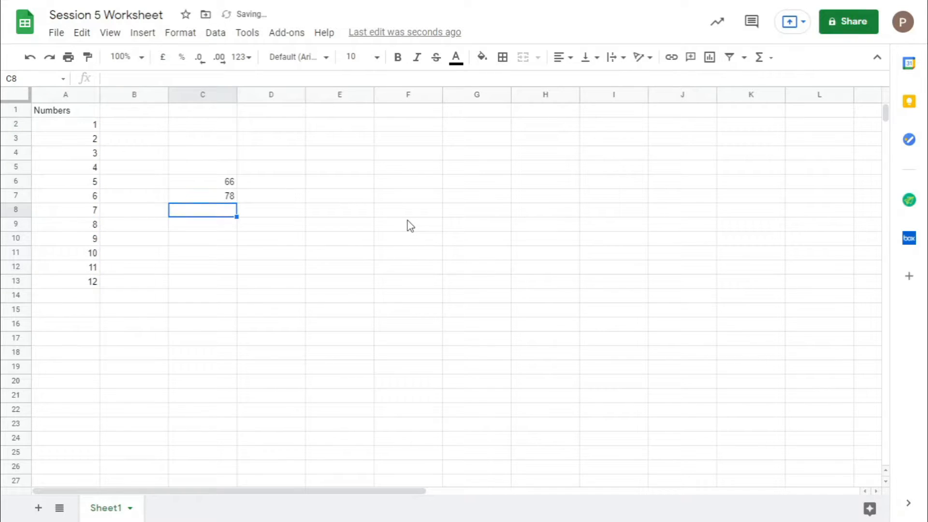
Add cell A13 as the last comma-separated argument of the SUM formula in C6
click(200, 183)
double_click(200, 183)
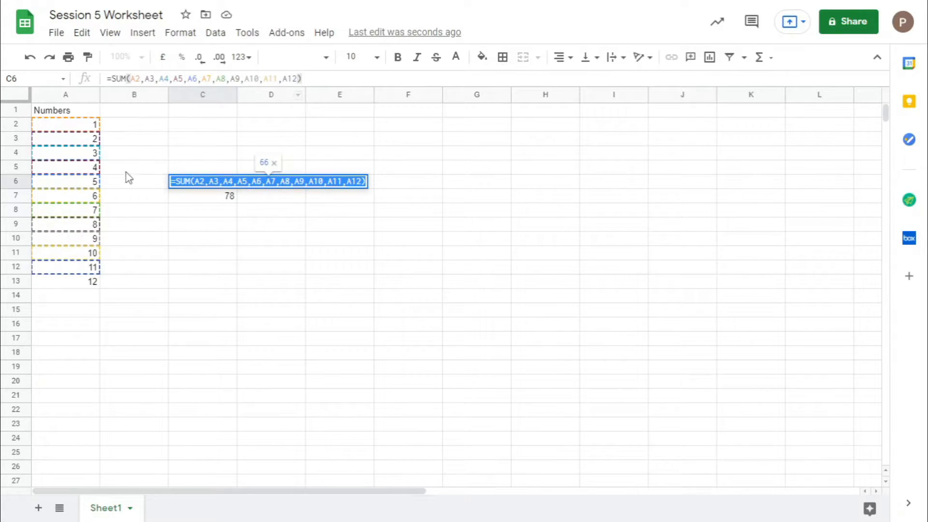
click(298, 79)
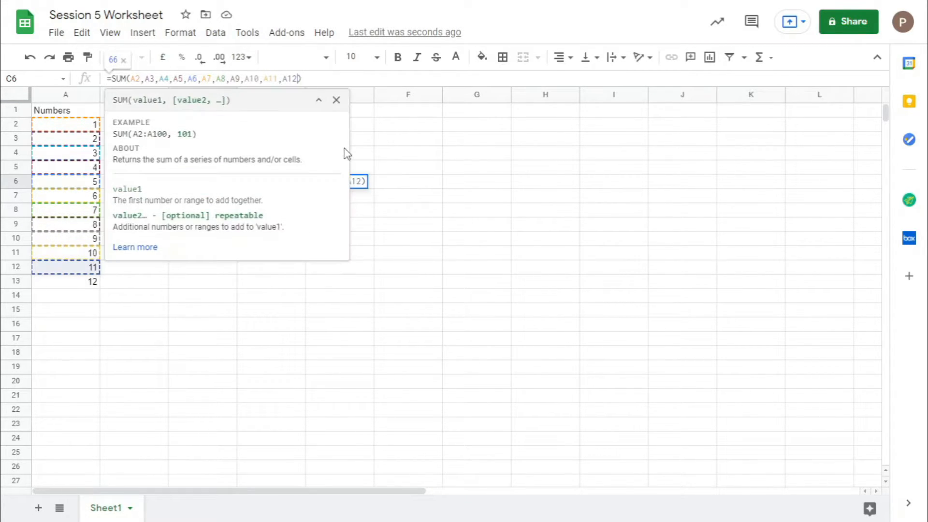
text(,)
click(73, 282)
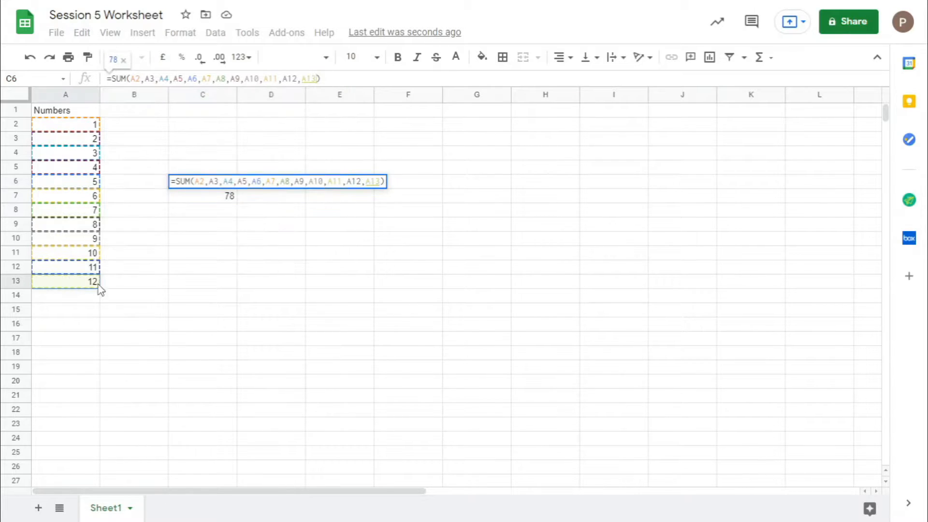
key(Return)
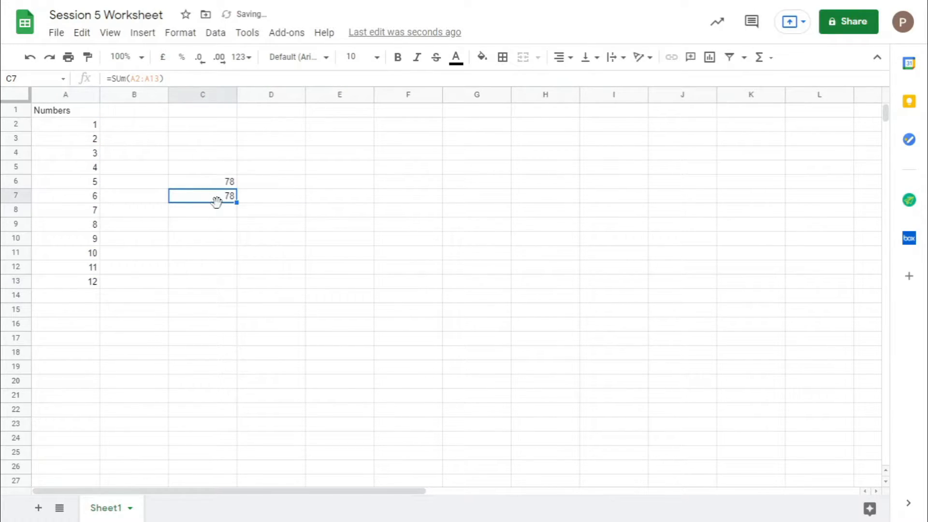
Compare the SUM formulas in C6 and C7, finishing with the empty cell C8 selected
click(216, 187)
click(218, 202)
click(214, 186)
click(214, 199)
click(215, 212)
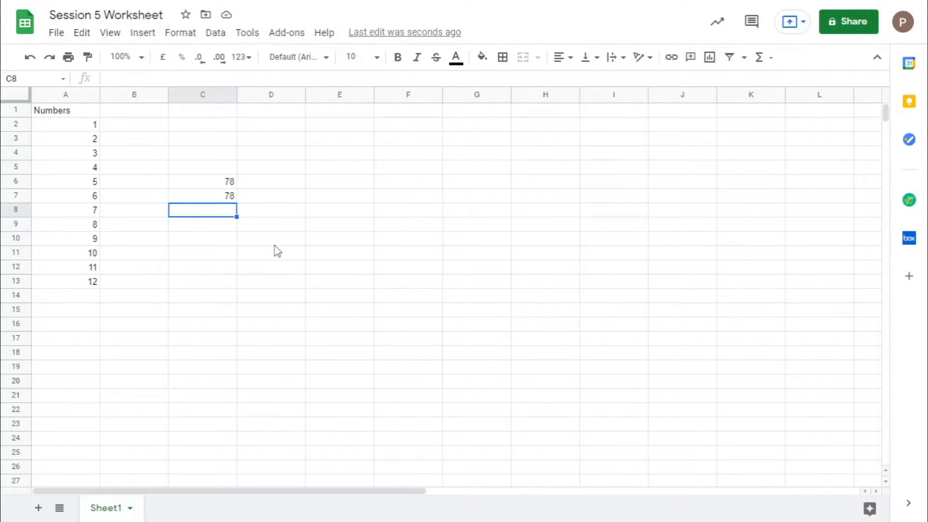
text(Pro)
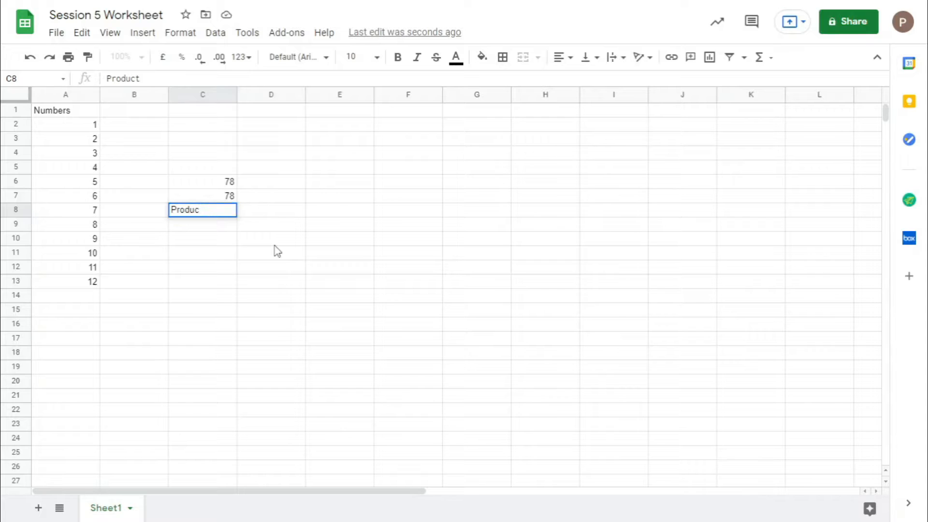
text(duc)
key(Escape)
Multiply the numbers in A2:A13 together in cell C8 with a PRODUCT formula and check the completed formula
text(=)
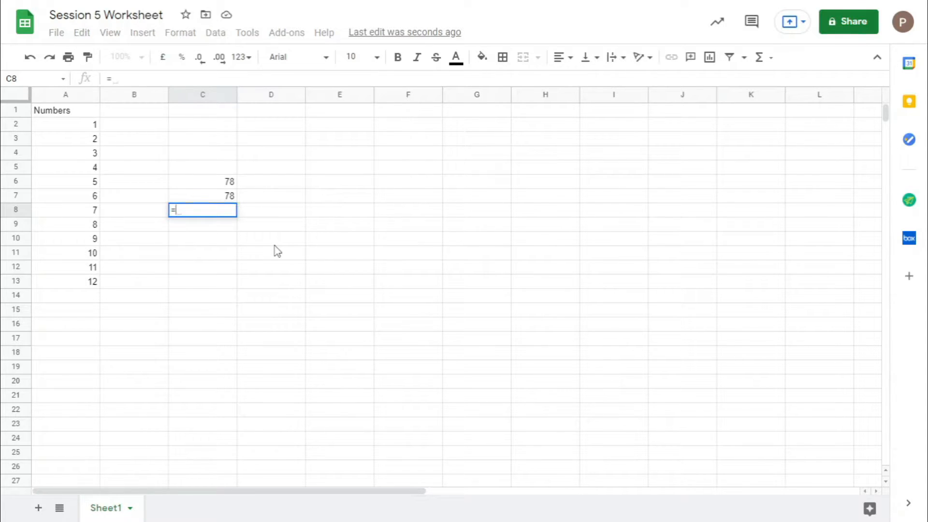
text(ptroduct)
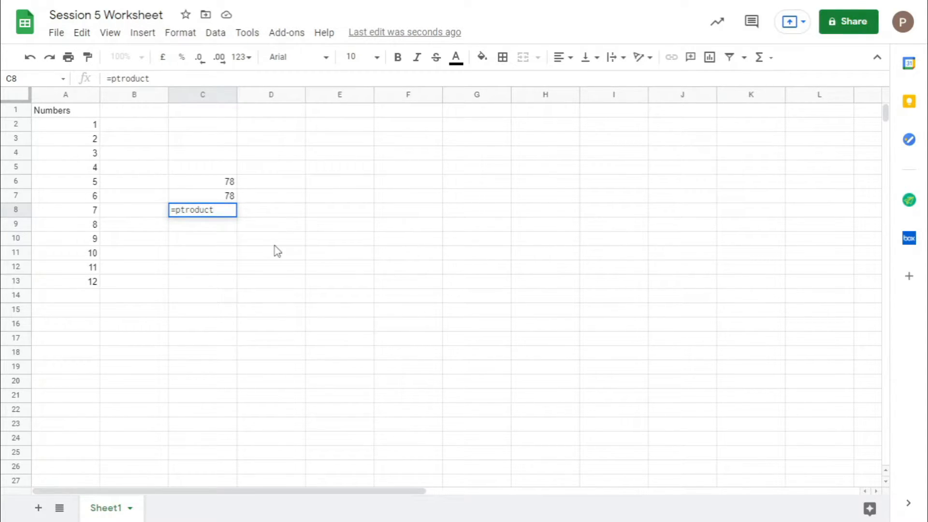
text(c)
key(BackSpace)
key(BackSpace)
key(BackSpace)
key(BackSpace)
key(BackSpace)
key(BackSpace)
text(rod)
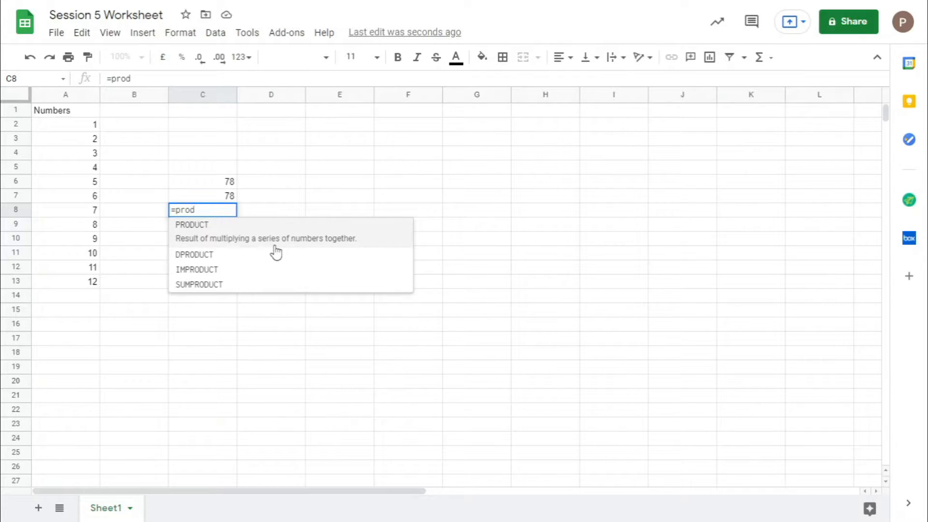
click(275, 242)
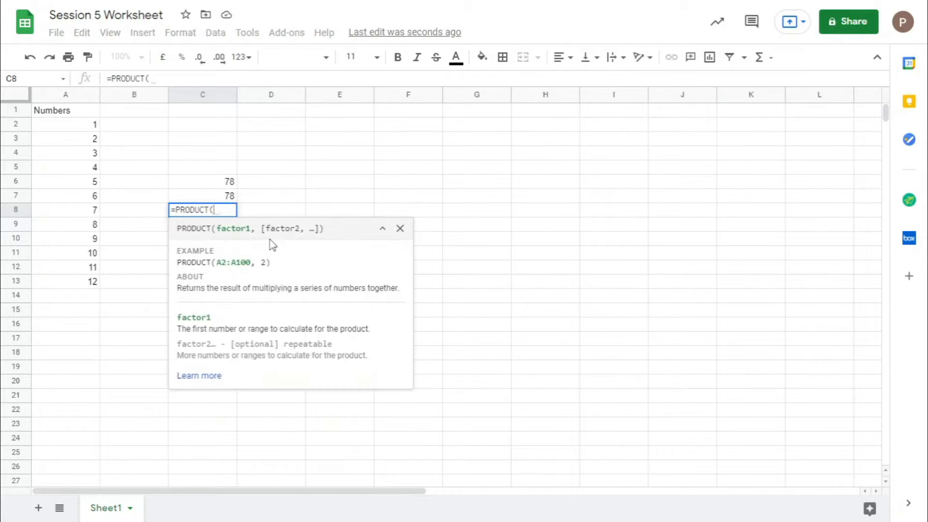
drag(56, 124, 75, 292)
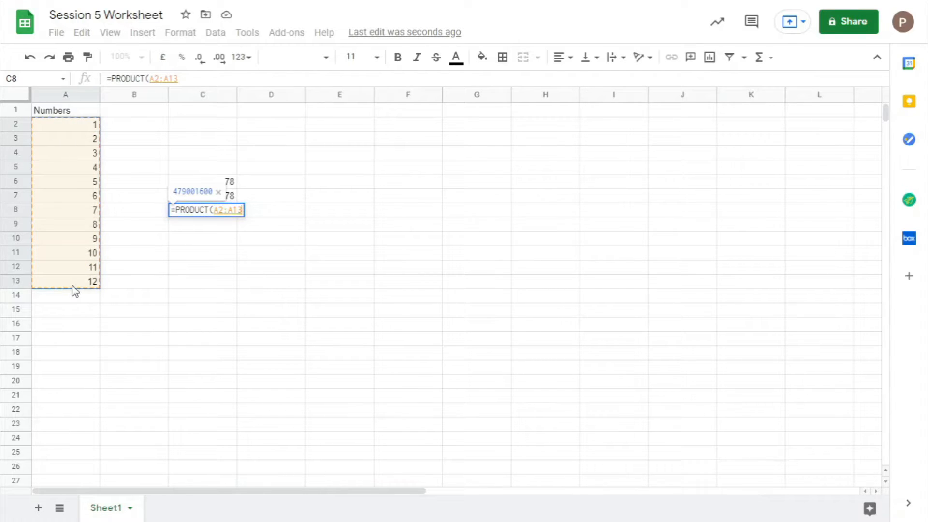
key(Return)
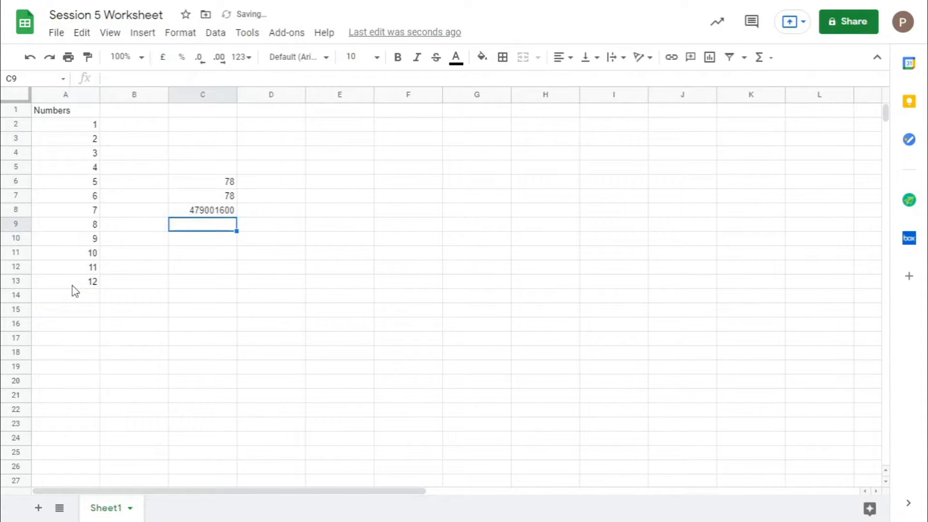
click(205, 211)
double_click(205, 211)
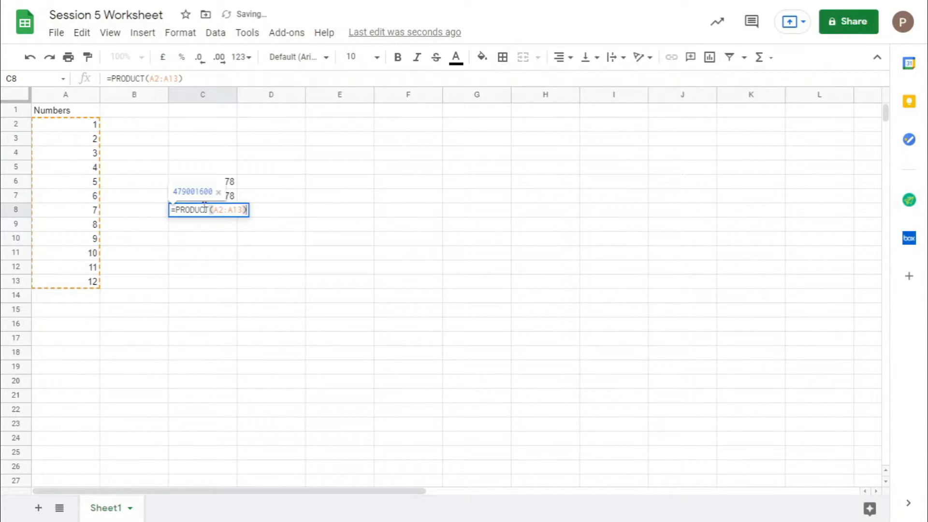
click(226, 243)
Calculate the average of the range A2:A13 in cell C9 with an AVERAGE formula
click(213, 226)
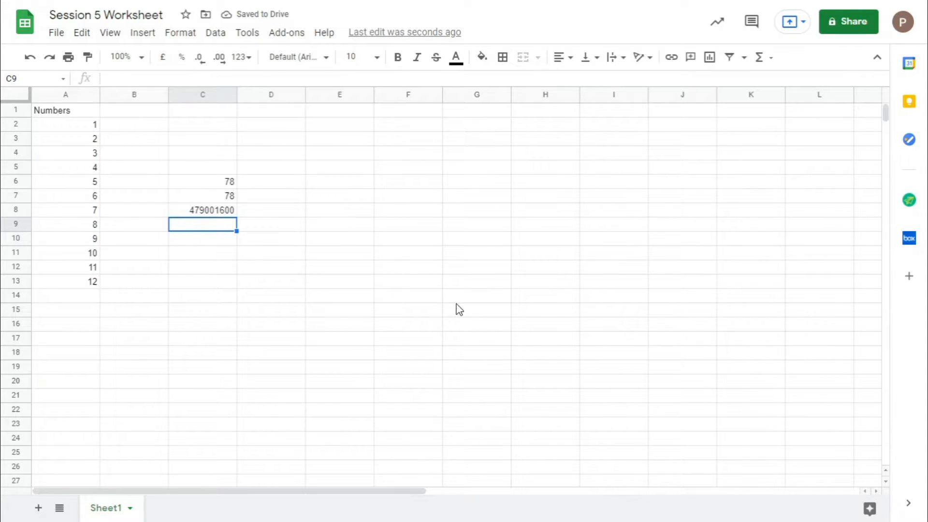
text(Av)
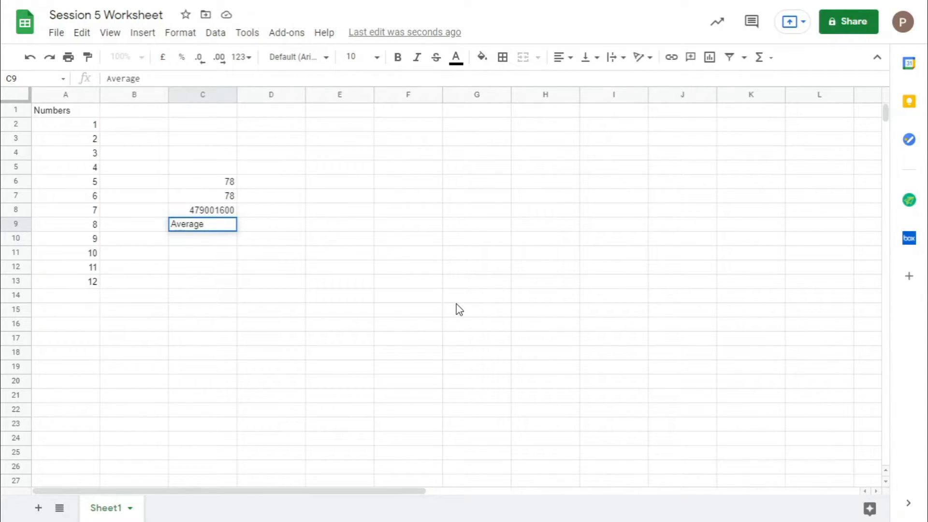
text(erage)
key(Home)
text(=)
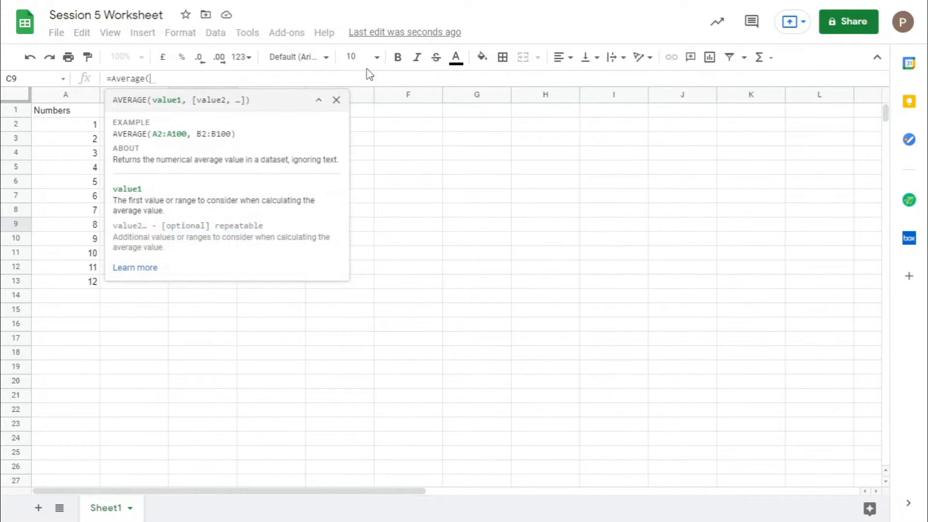
drag(68, 125, 79, 290)
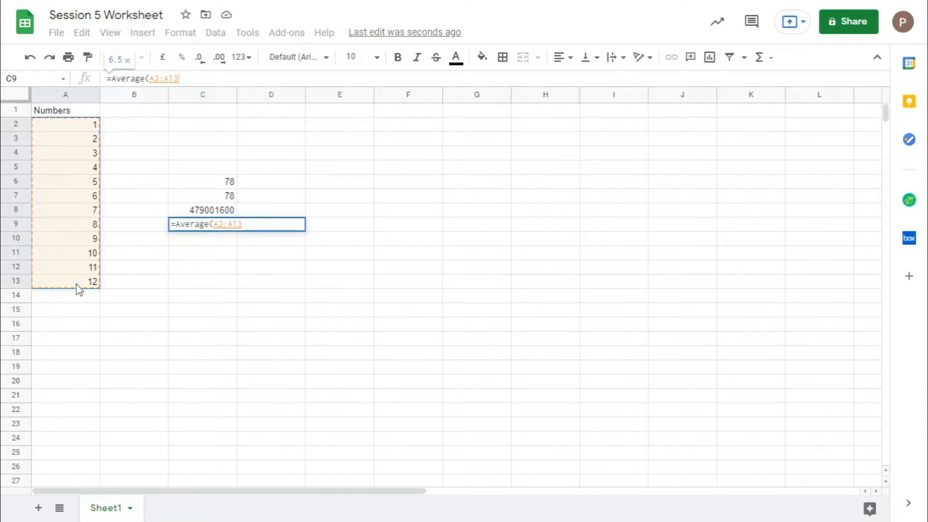
key(Return)
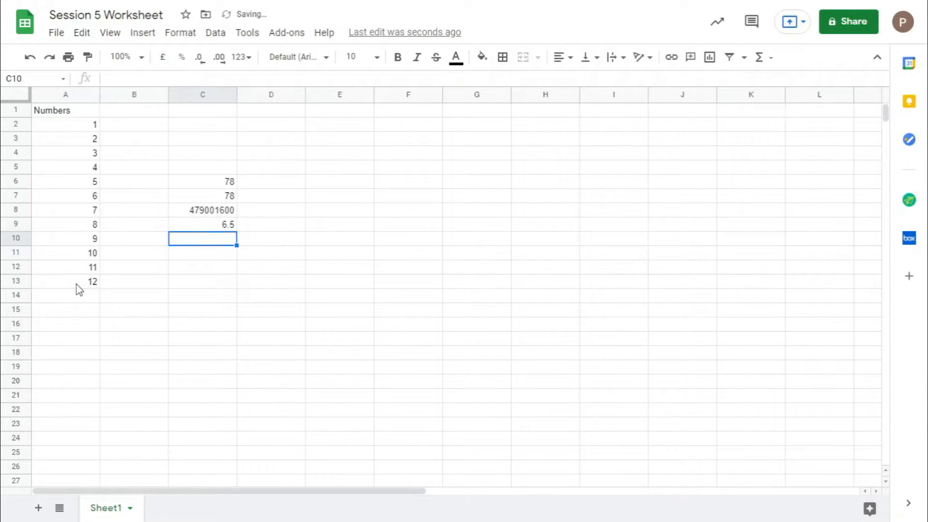
click(246, 242)
click(293, 254)
click(206, 239)
drag(217, 169, 215, 228)
click(231, 239)
click(178, 242)
click(201, 253)
click(201, 240)
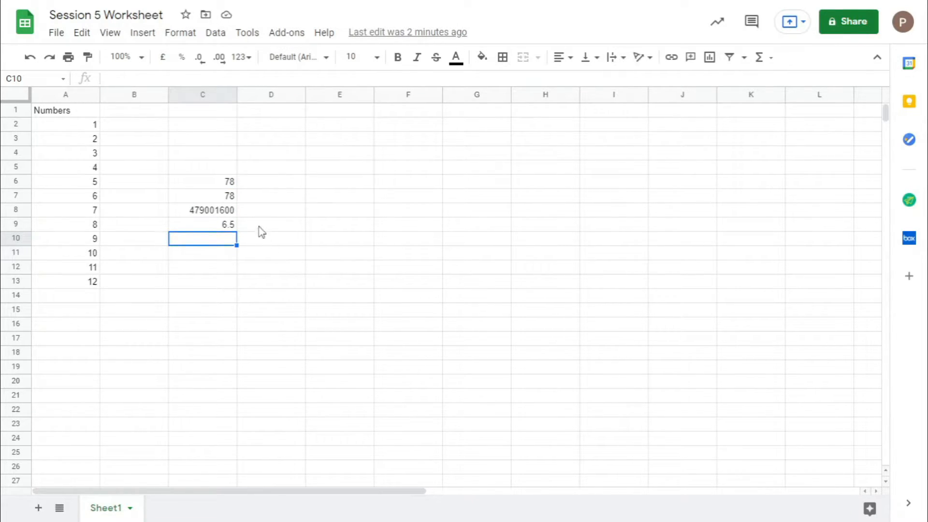
drag(272, 211, 274, 198)
click(275, 199)
Enter a SUMPRODUCT formula in D6 with A2:A13 as the first array and B2:B13 as the second
click(284, 184)
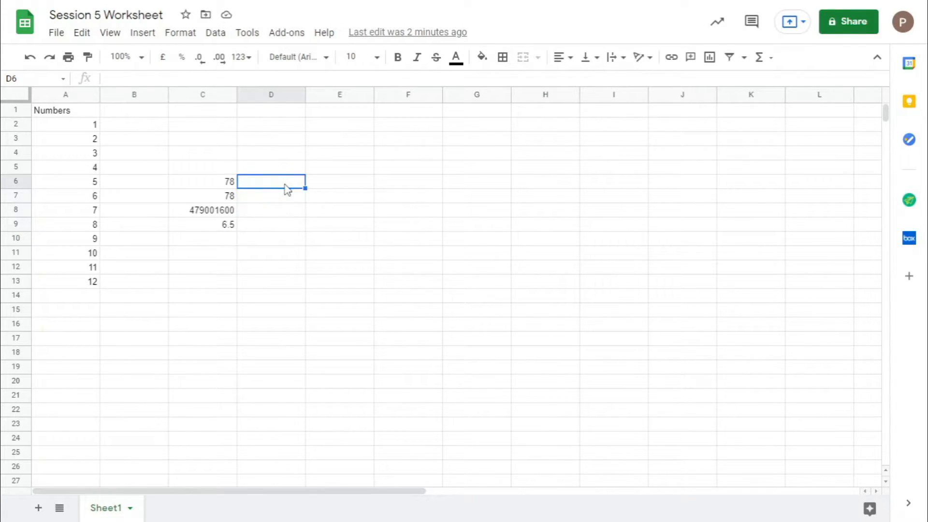
click(300, 198)
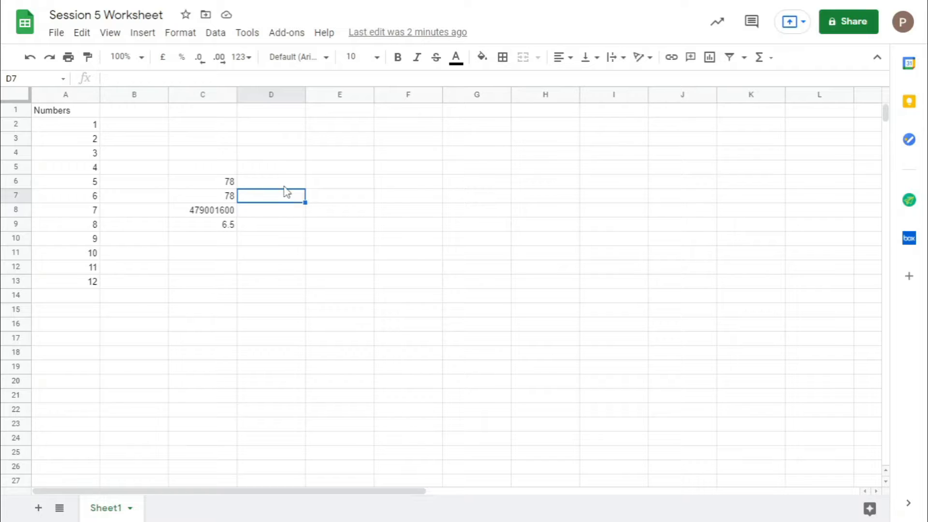
key(Up)
text(+sum)
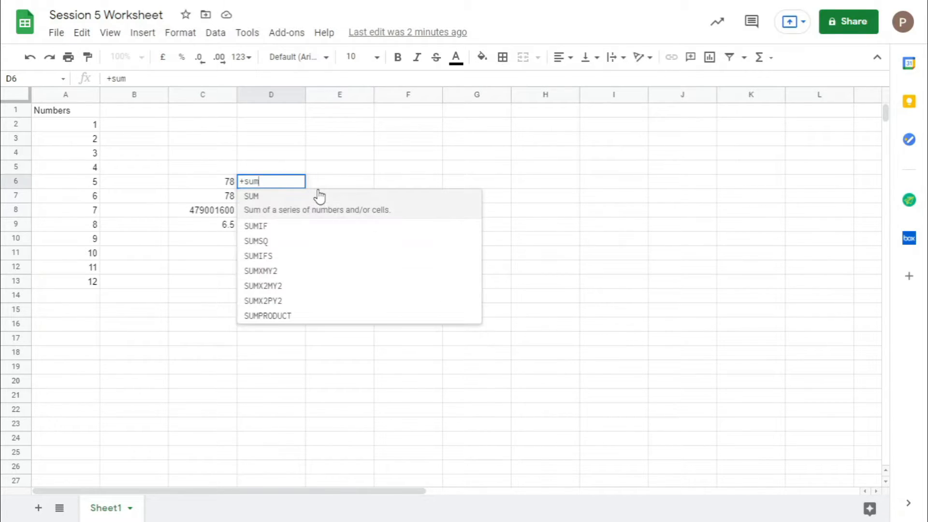
click(304, 317)
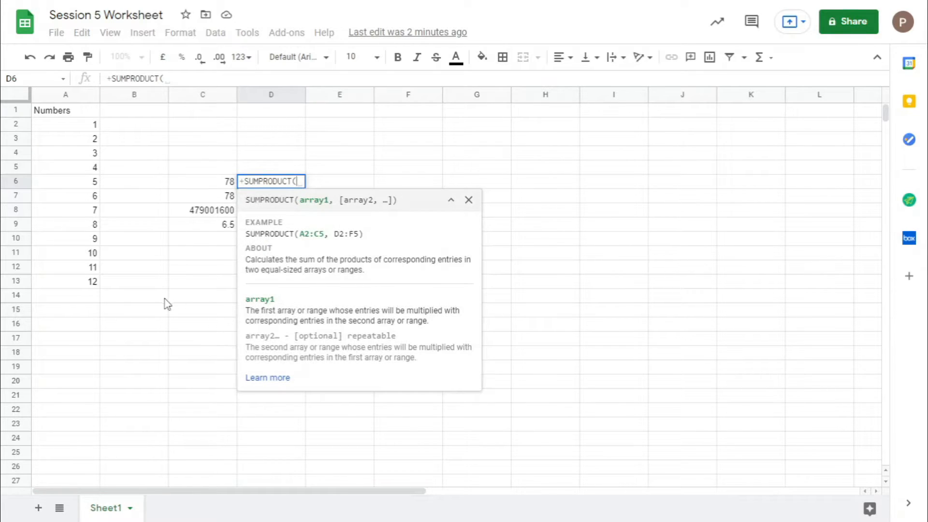
drag(67, 126, 91, 286)
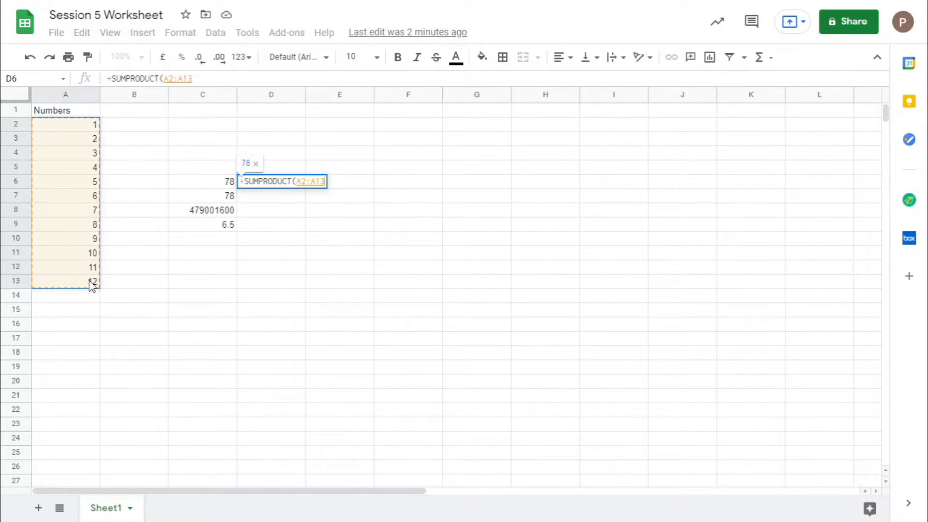
text(,)
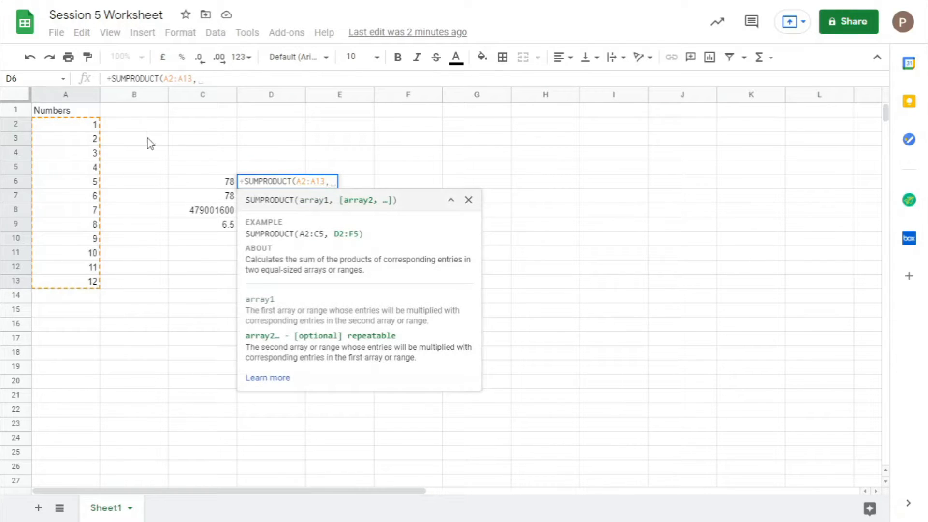
drag(145, 125, 141, 286)
key(Return)
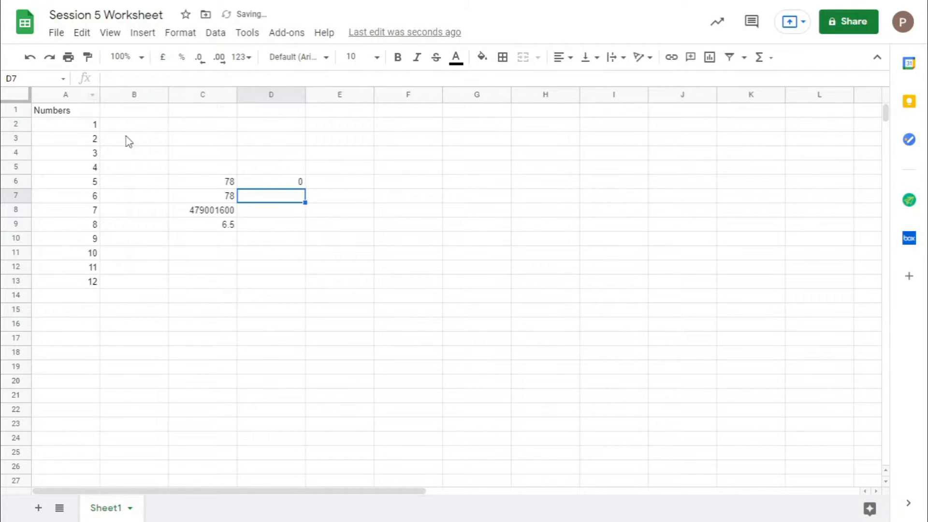
Enter the number 2 in cell B2, beside the first value of the Numbers column
click(130, 126)
text(21)
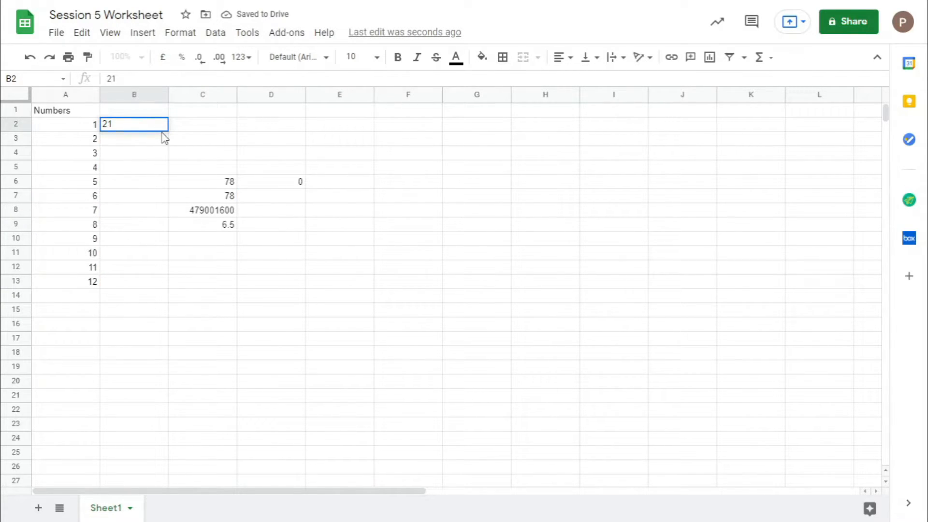
key(Down)
key(Down)
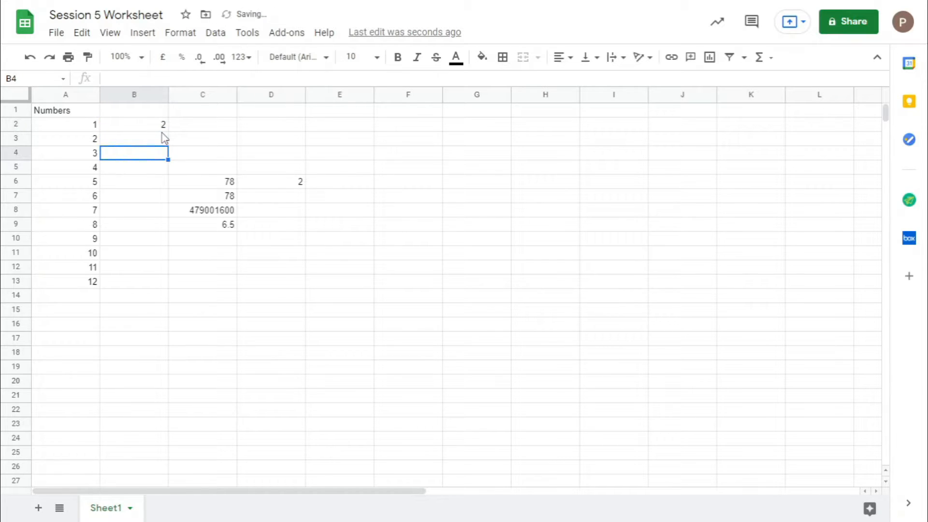
Enter a formula in B3 that adds 1 to cell B2
click(164, 138)
text(=)
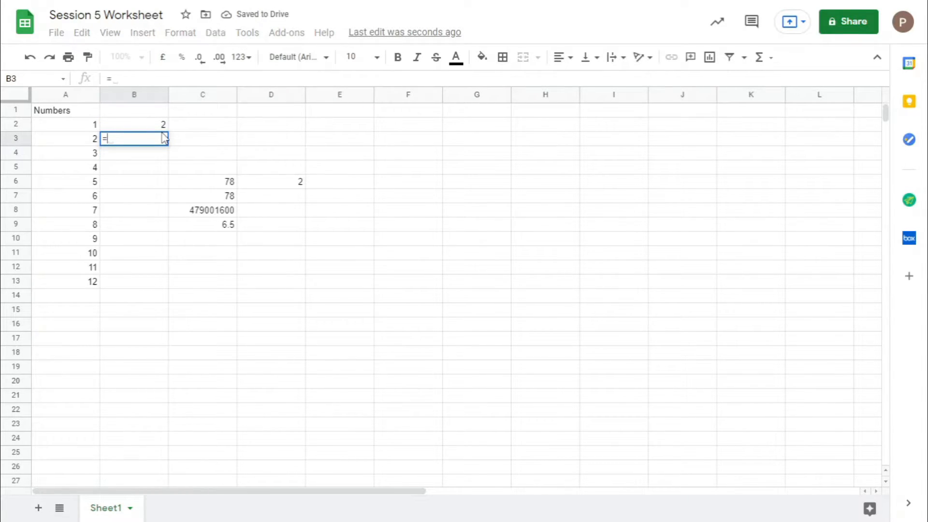
click(164, 125)
text(+1)
key(Return)
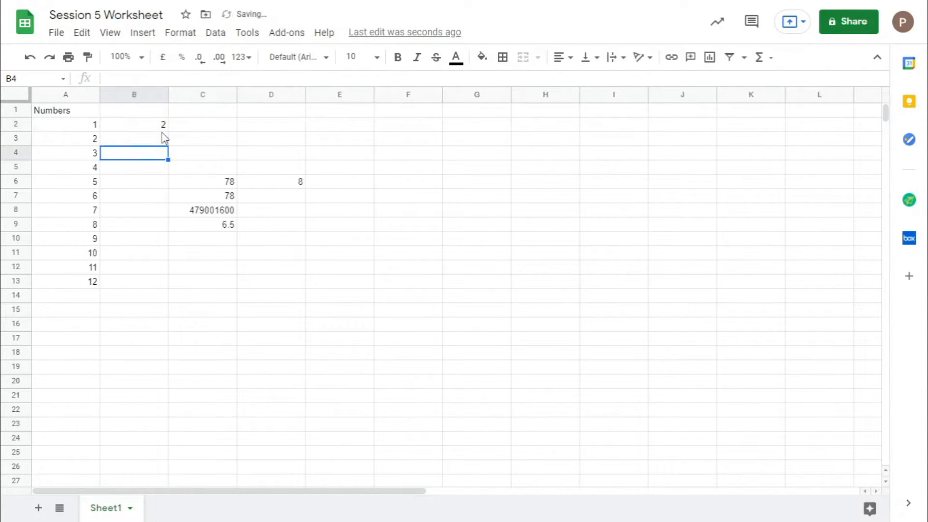
Fill the add-one formula from B3 down through B13, continuing the series beside the Numbers column
key(Up)
drag(167, 143, 215, 268)
click(166, 148)
click(163, 141)
Examine the SUMPRODUCT result in D6 against the paired values in columns A and B, from row 2 through row 13
click(293, 185)
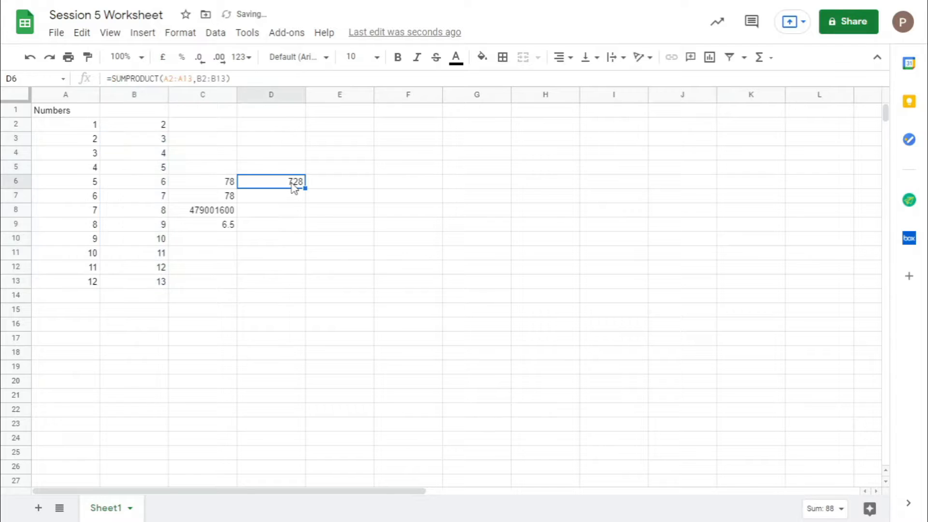
click(76, 124)
click(113, 129)
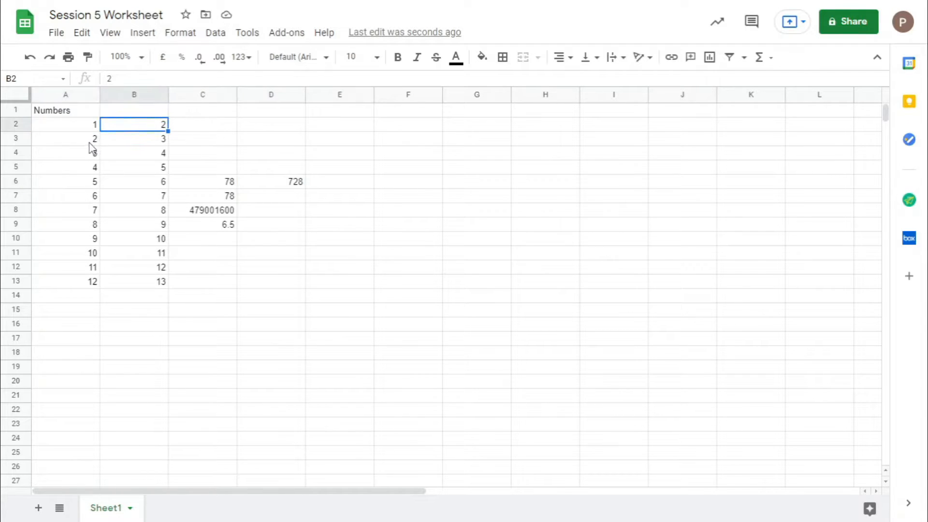
click(89, 141)
click(125, 143)
click(89, 155)
click(127, 160)
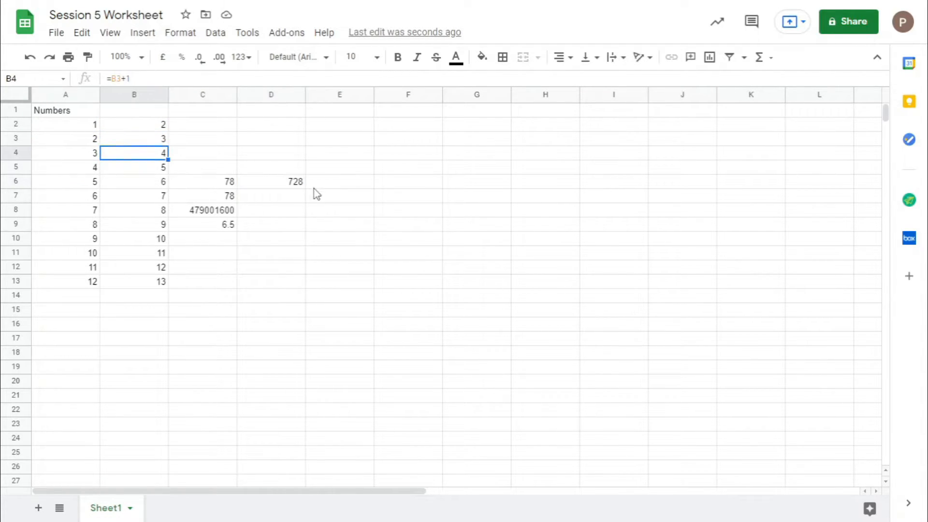
click(298, 185)
click(88, 282)
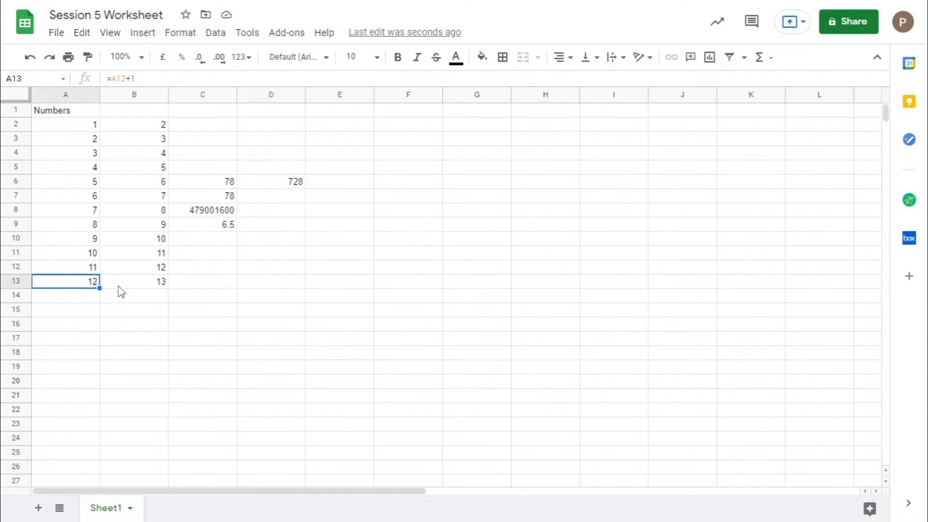
click(147, 286)
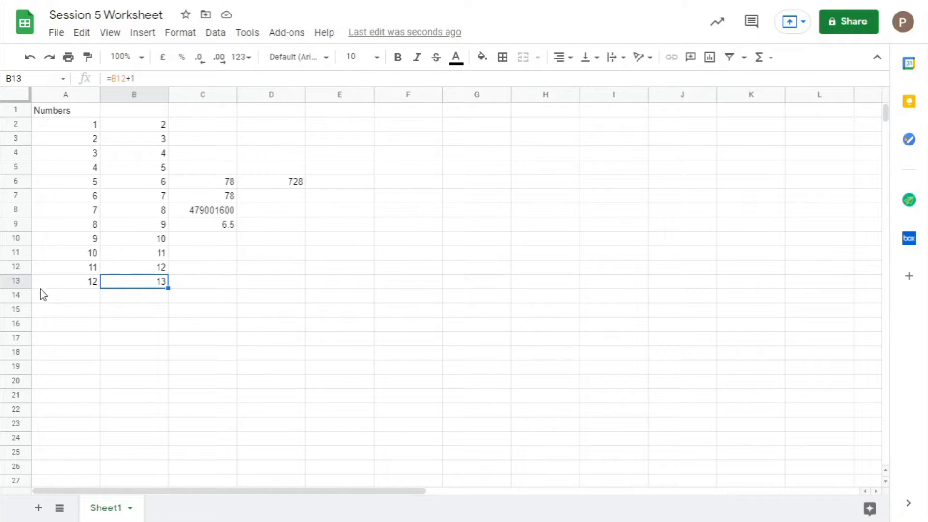
click(270, 171)
click(284, 184)
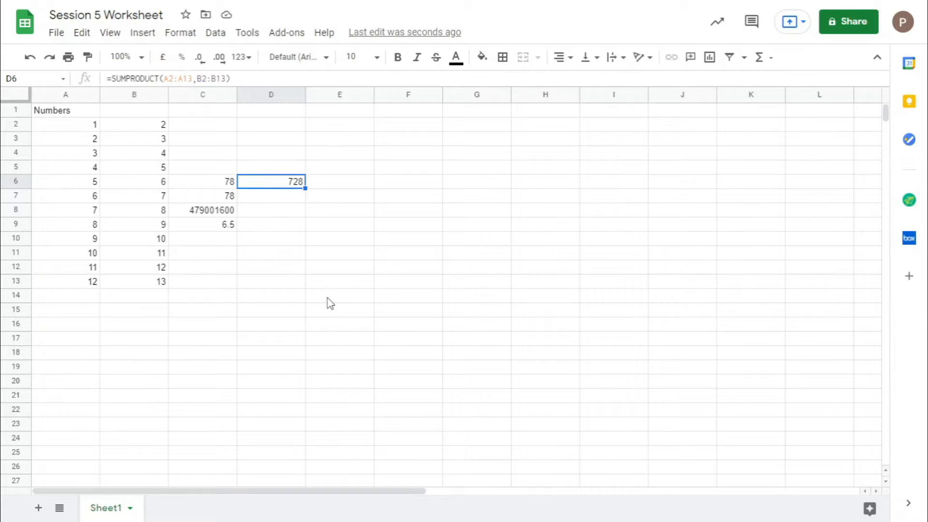
Enter a POWER formula in E7 with A5 as the base and B2 as the exponent
click(294, 208)
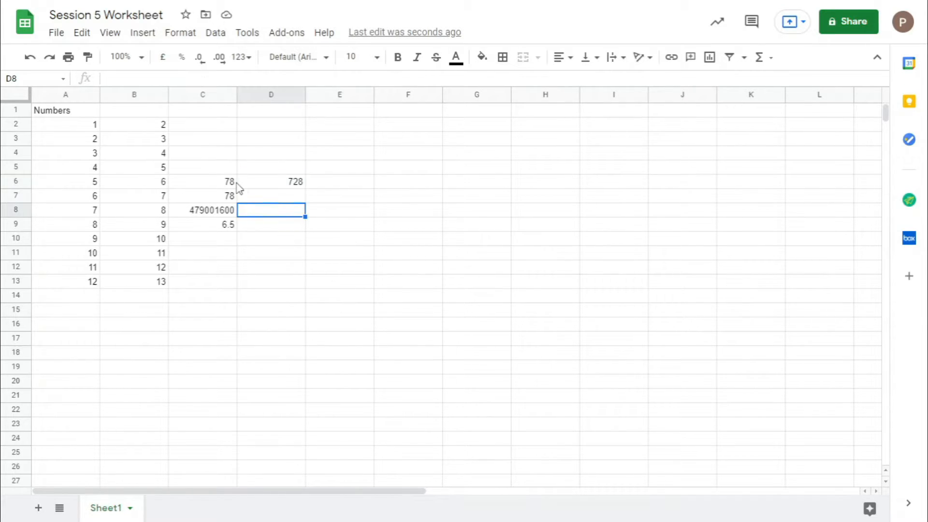
click(324, 197)
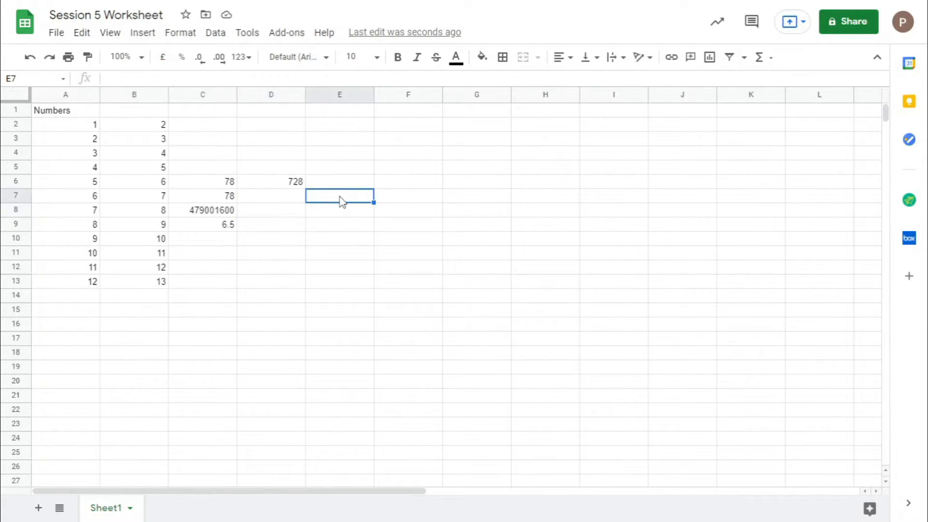
text(+power)
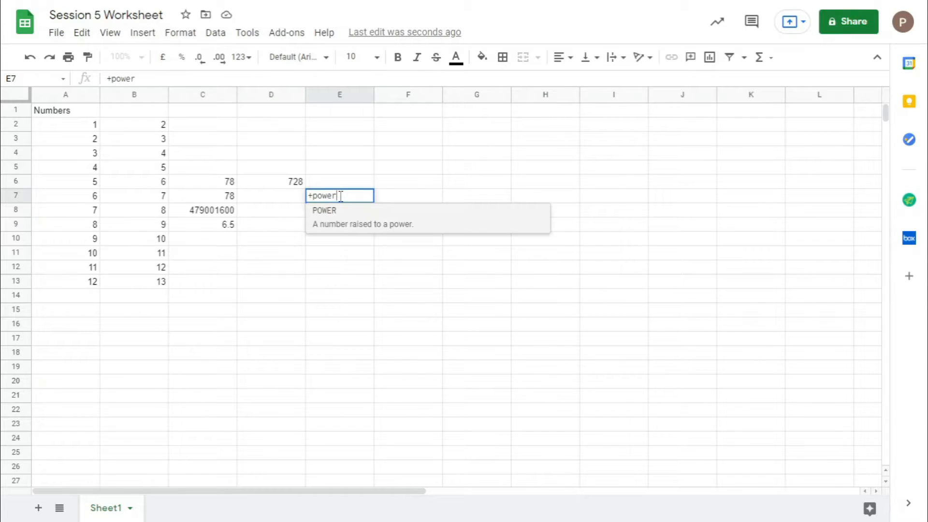
click(360, 212)
click(360, 214)
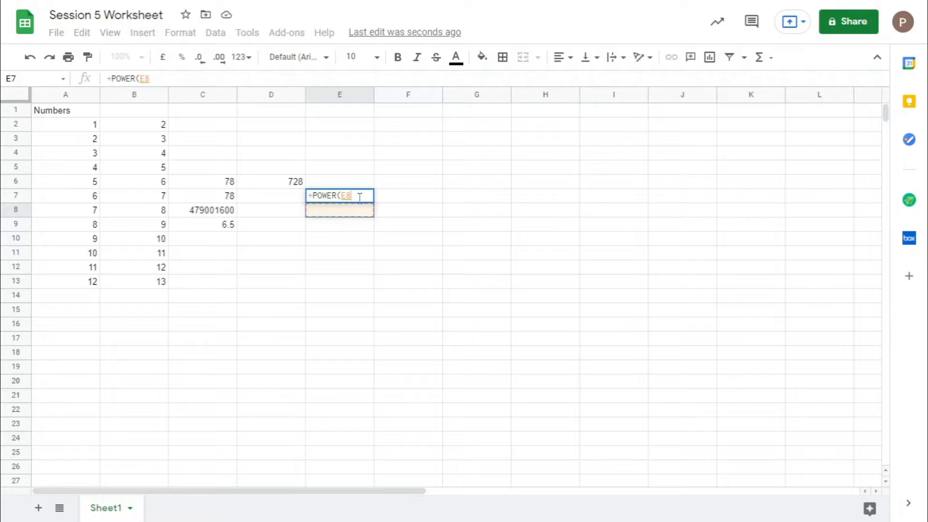
key(BackSpace)
key(BackSpace)
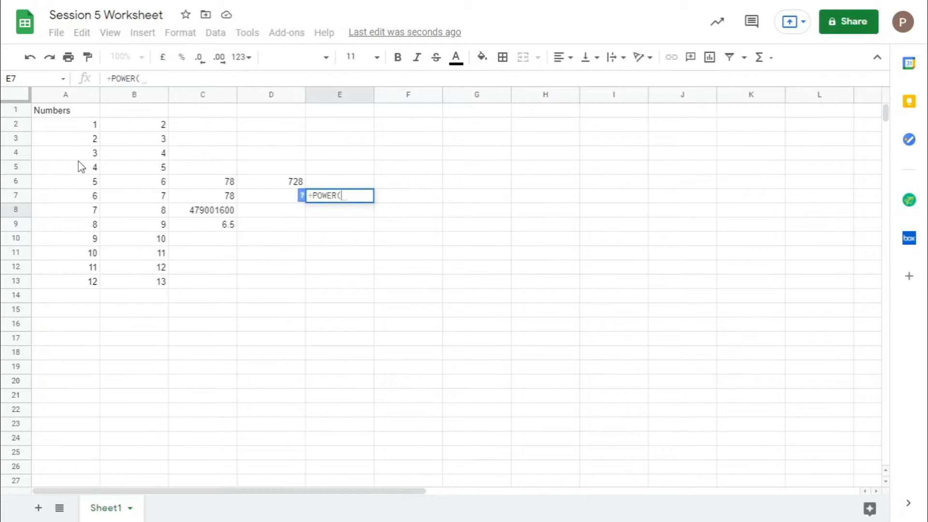
click(79, 160)
click(84, 169)
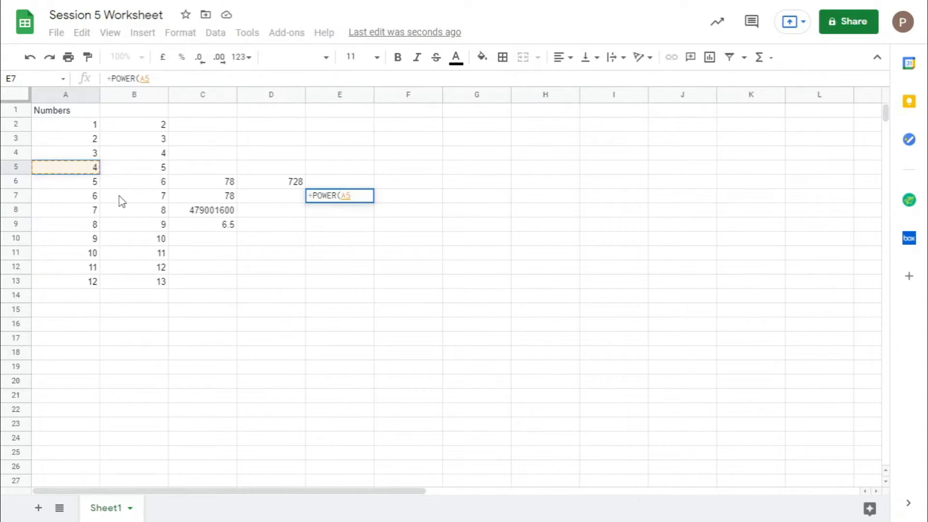
text(,)
click(119, 124)
text())
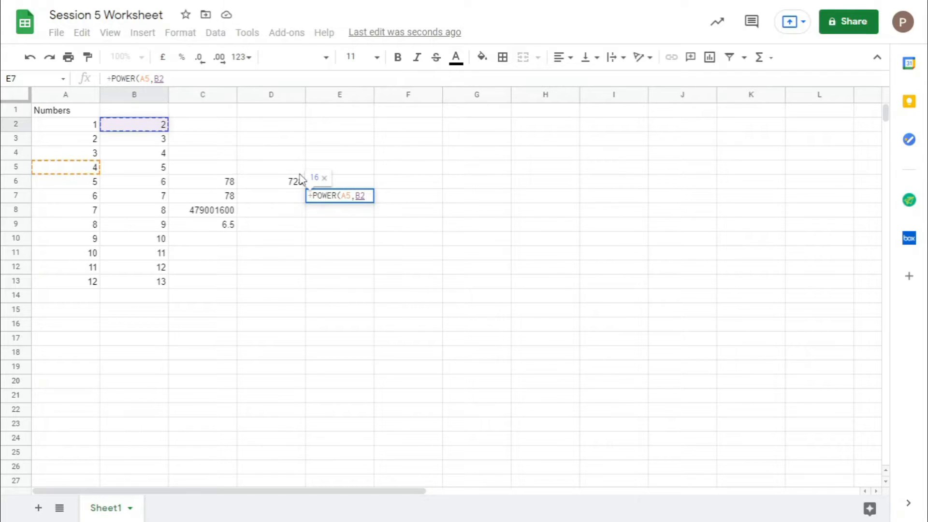
key(Return)
right_click(289, 182)
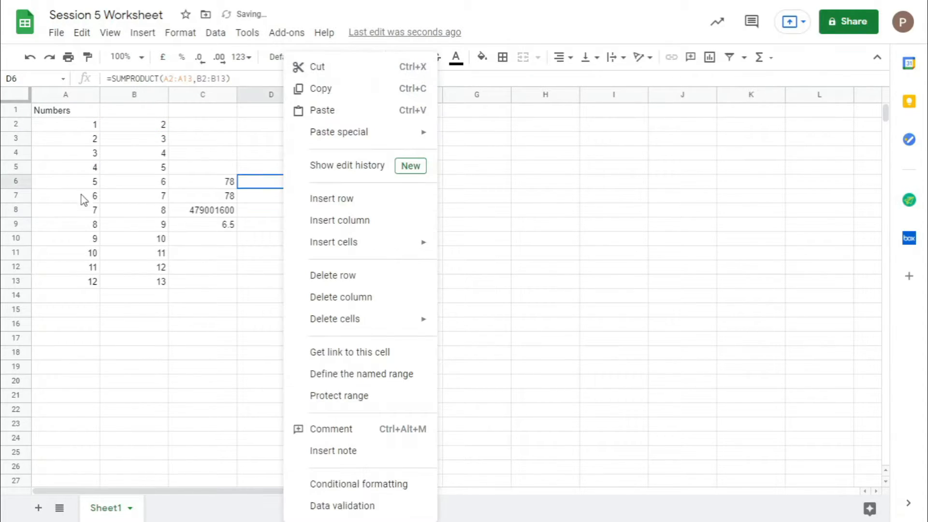
click(81, 169)
click(325, 194)
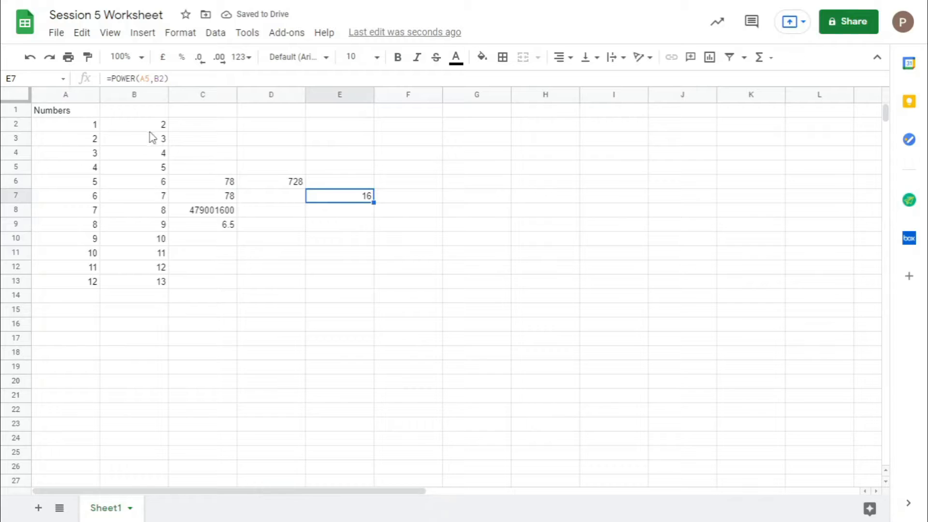
Find the largest value of the range A2:A13 in cell E8 with a MAX formula
click(330, 210)
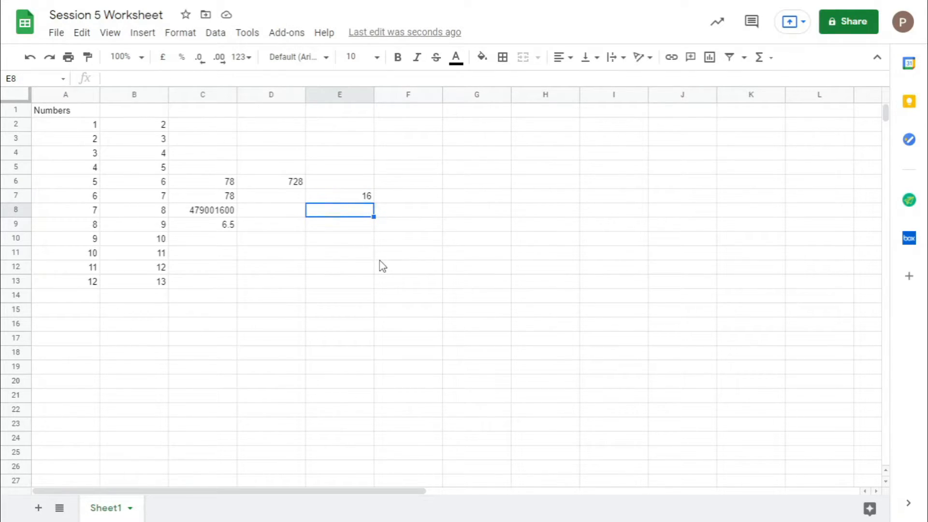
text(Max)
text(=max()
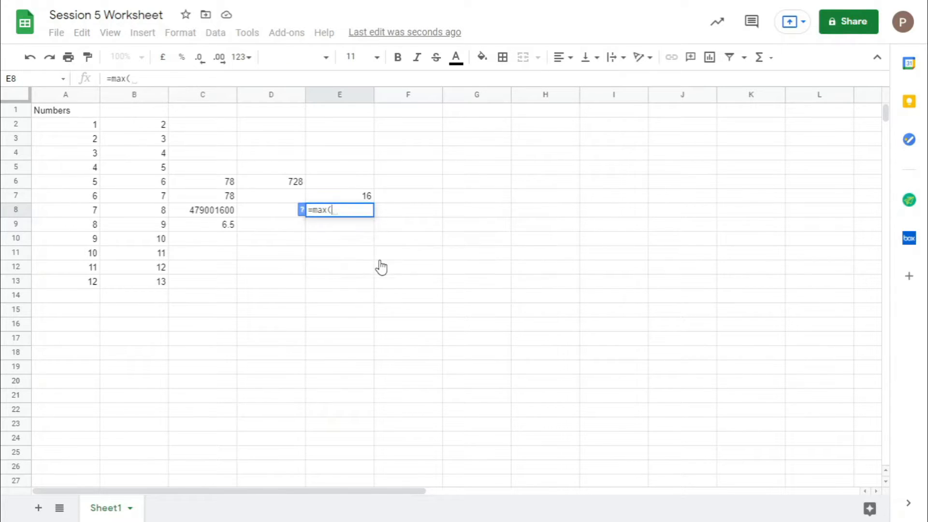
click(76, 129)
drag(78, 143, 88, 284)
right_click(87, 284)
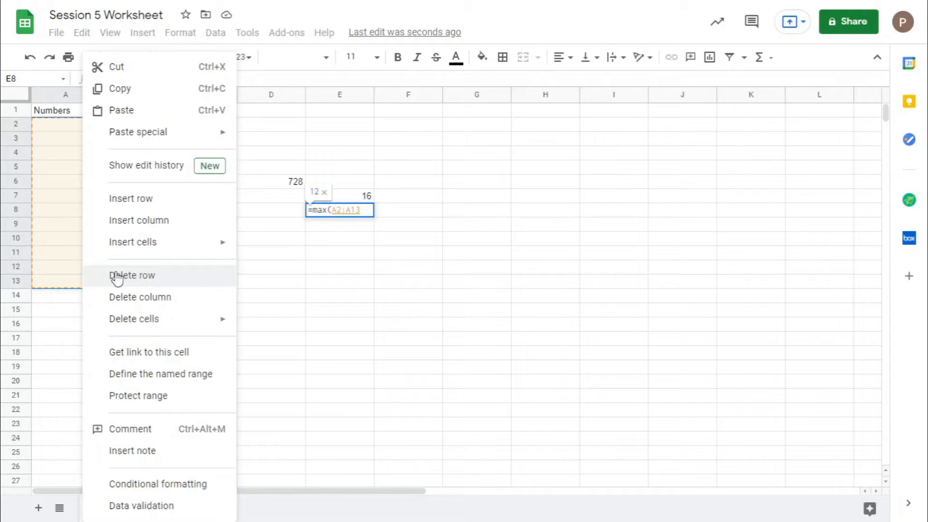
click(323, 295)
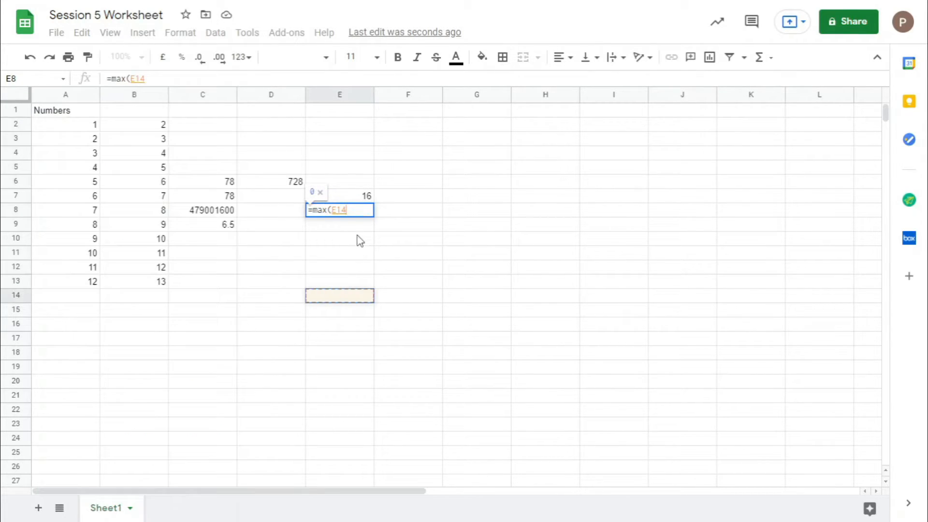
key(BackSpace)
key(BackSpace)
key(BackSpace)
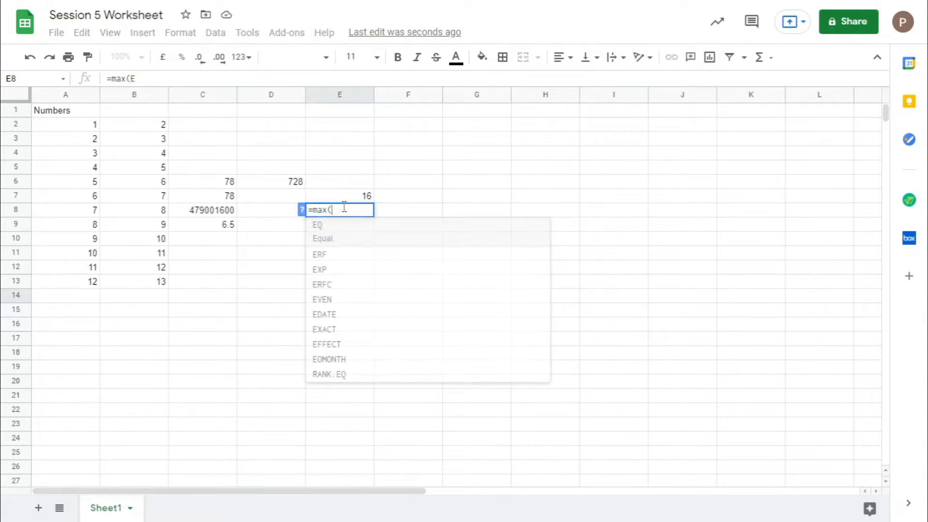
drag(61, 125, 86, 290)
key(Return)
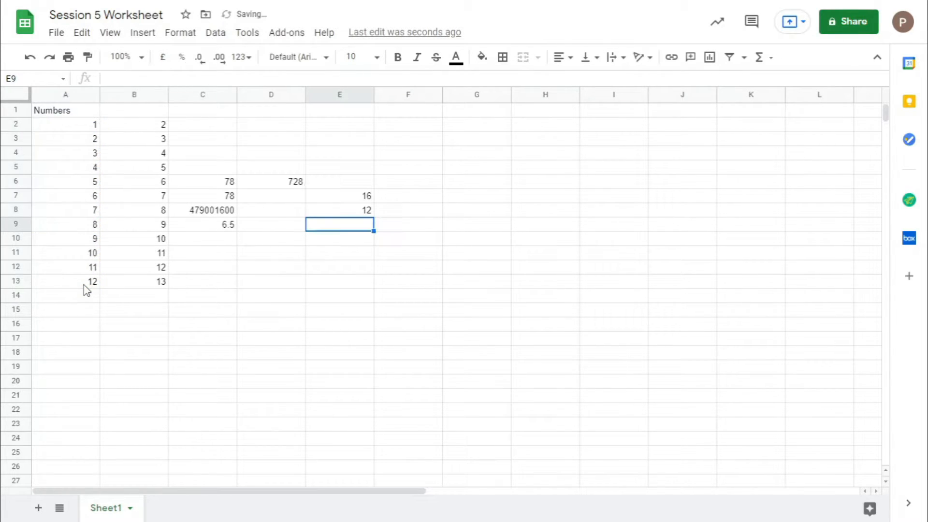
click(329, 210)
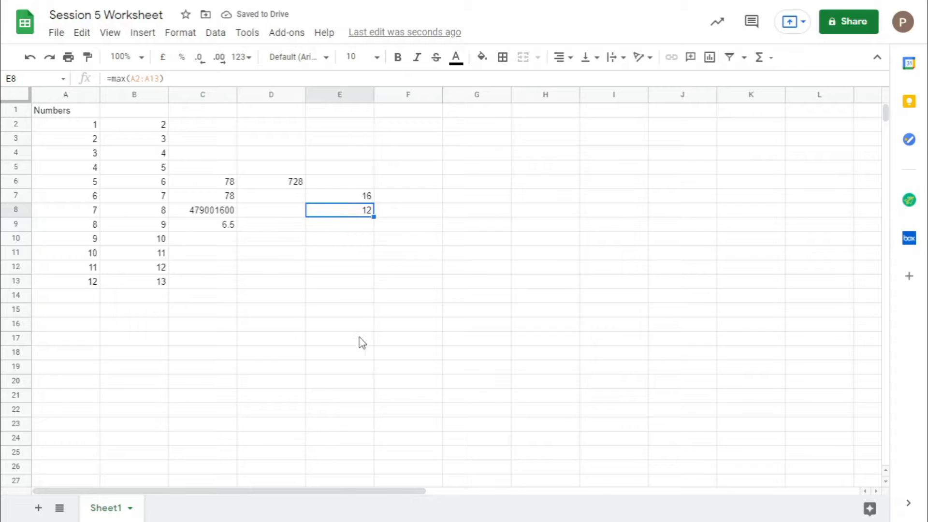
Find the smallest value of the range B2:B12 in cell E9 with a MIN formula
click(342, 239)
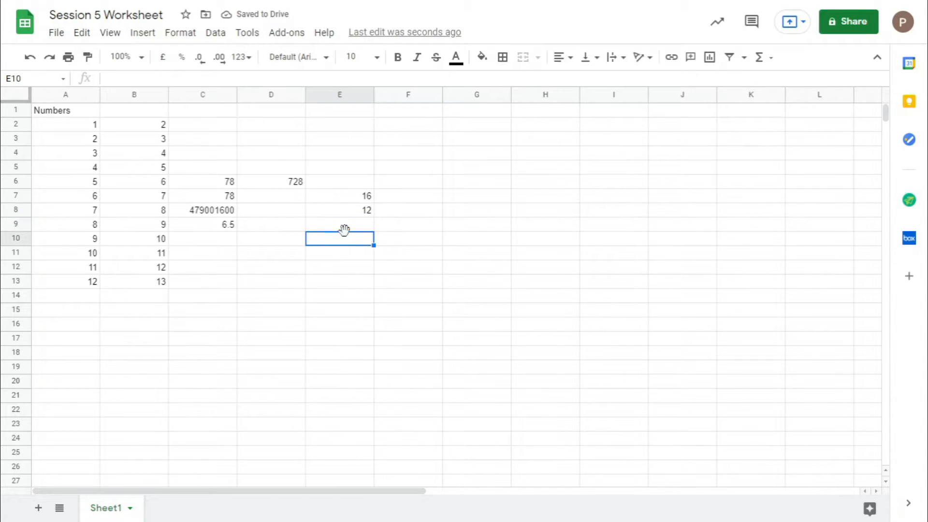
click(348, 229)
text(min)
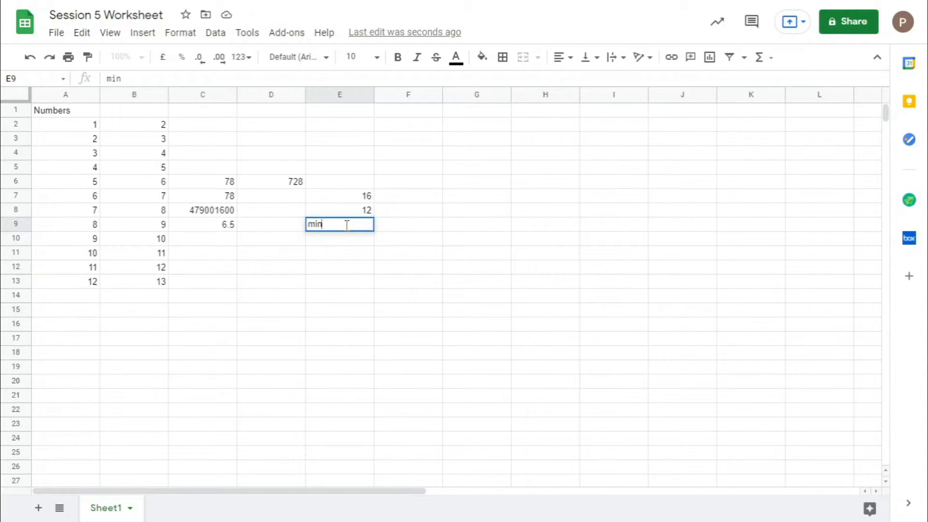
text(=)
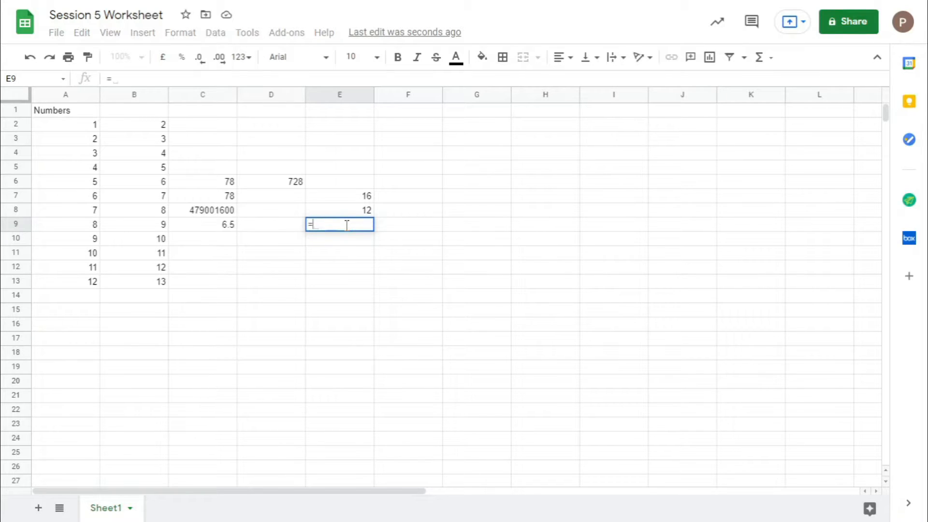
text(min()
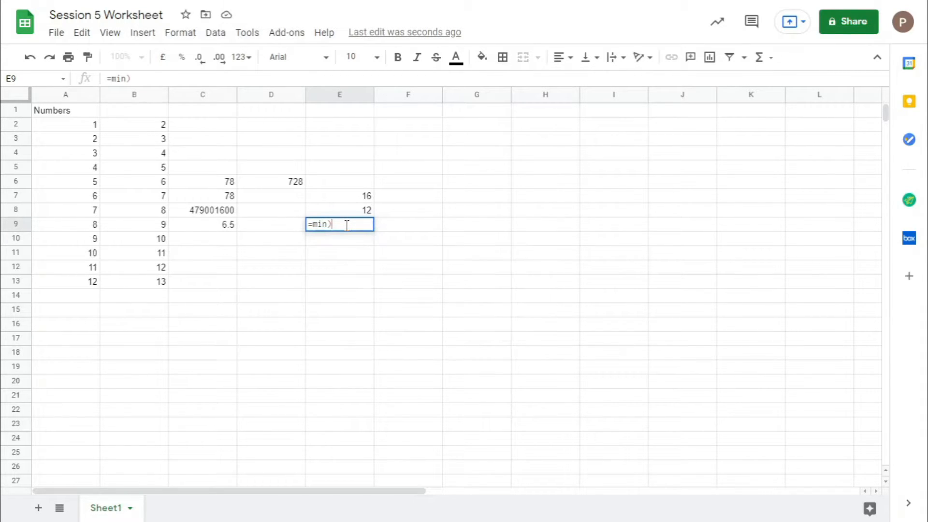
key(BackSpace)
text(()
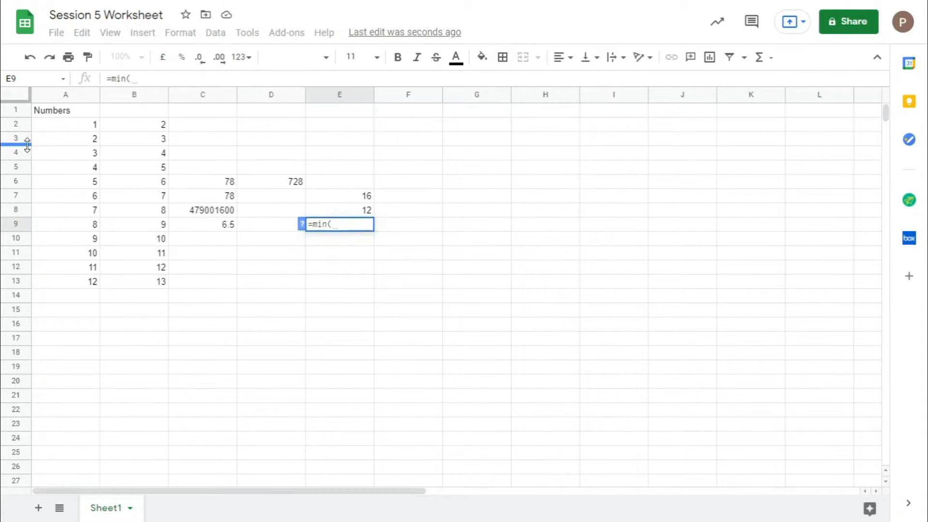
drag(140, 127, 133, 275)
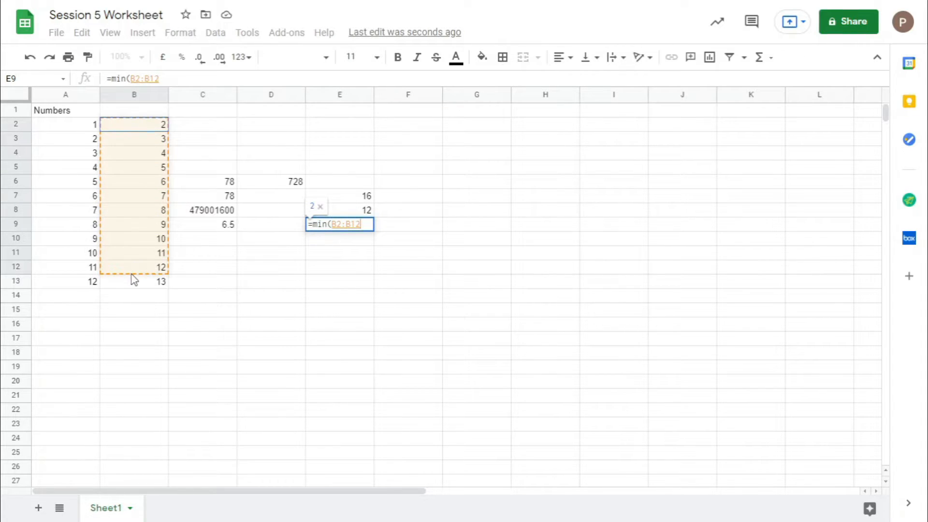
key(Return)
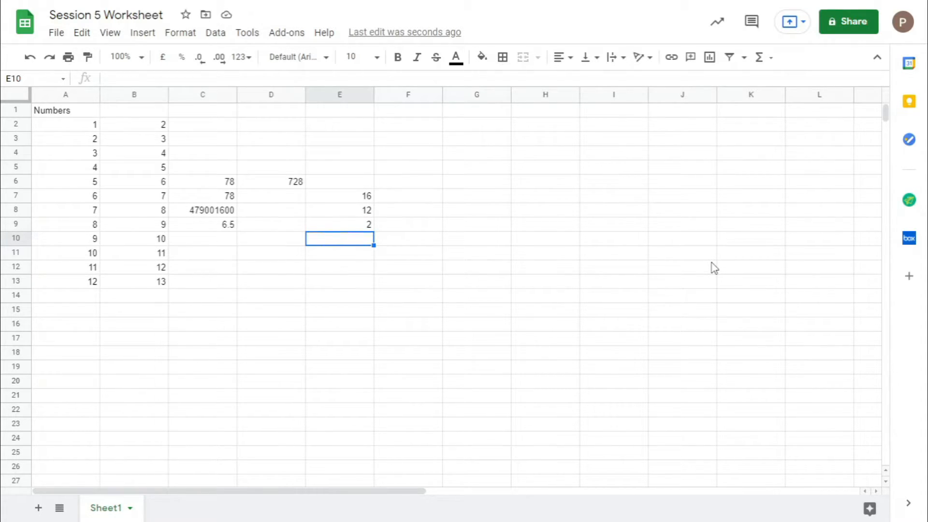
Enter a LOG formula in E10 with B2 as the value and A3 as the base
text(=log)
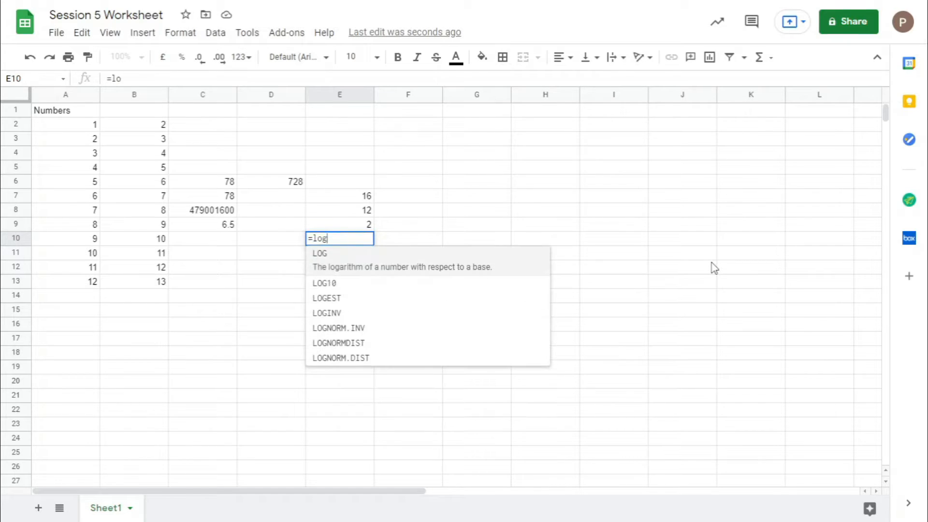
click(403, 268)
click(163, 125)
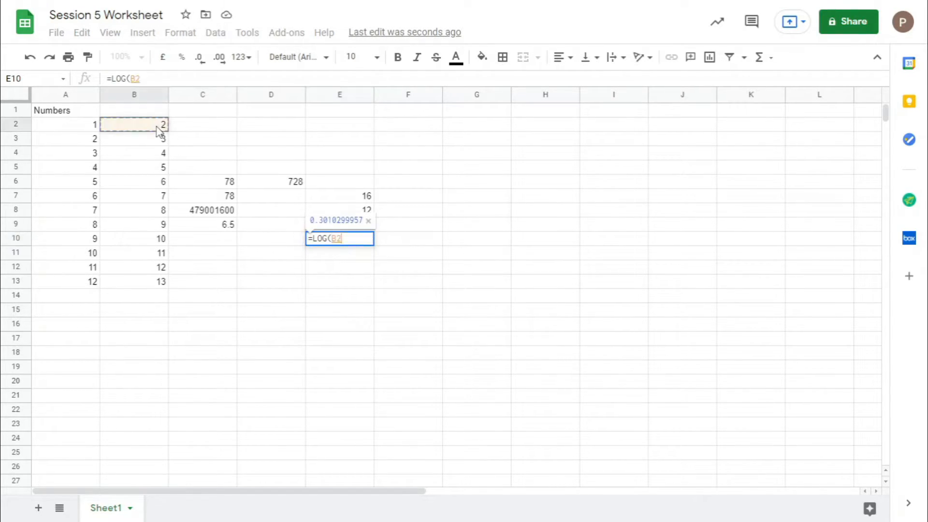
text(,)
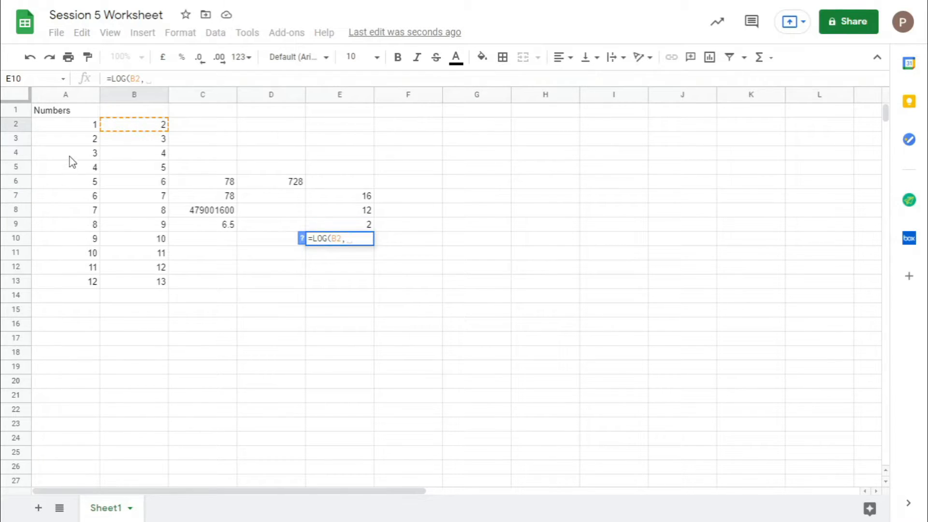
click(73, 141)
text())
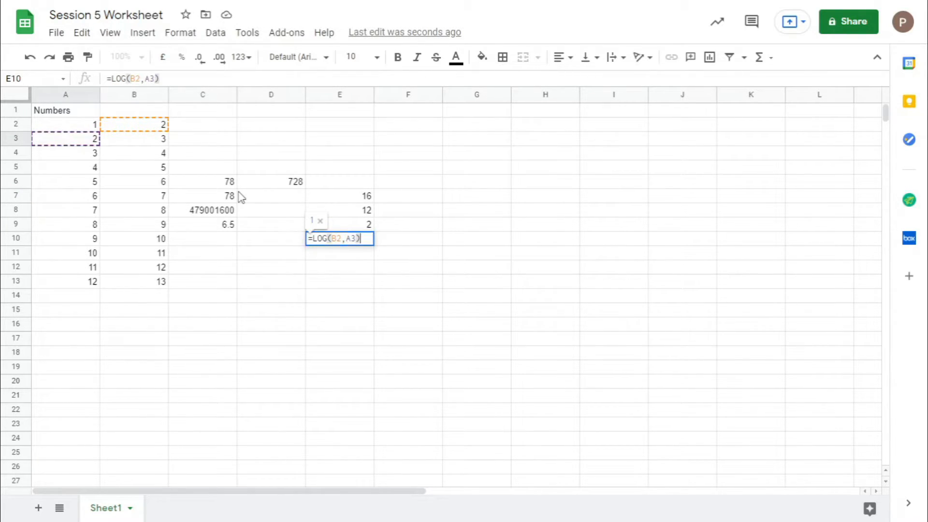
key(Return)
click(351, 242)
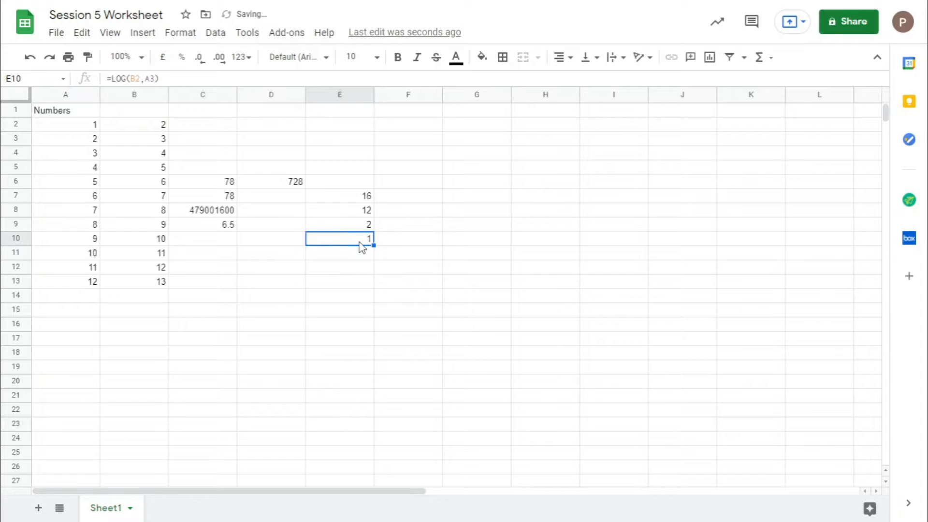
Try the value 3 in cell A3 to test the dependent formulas, and undo the change
click(86, 145)
text(3)
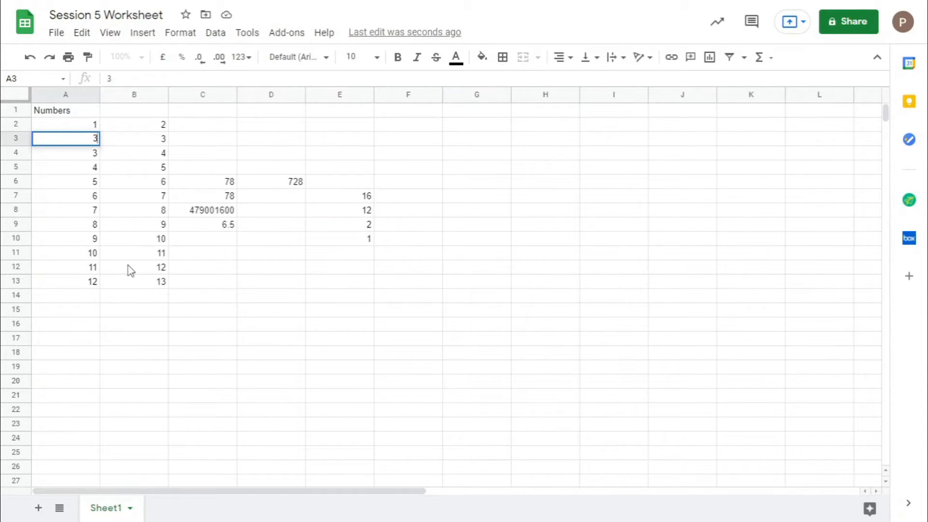
key(Return)
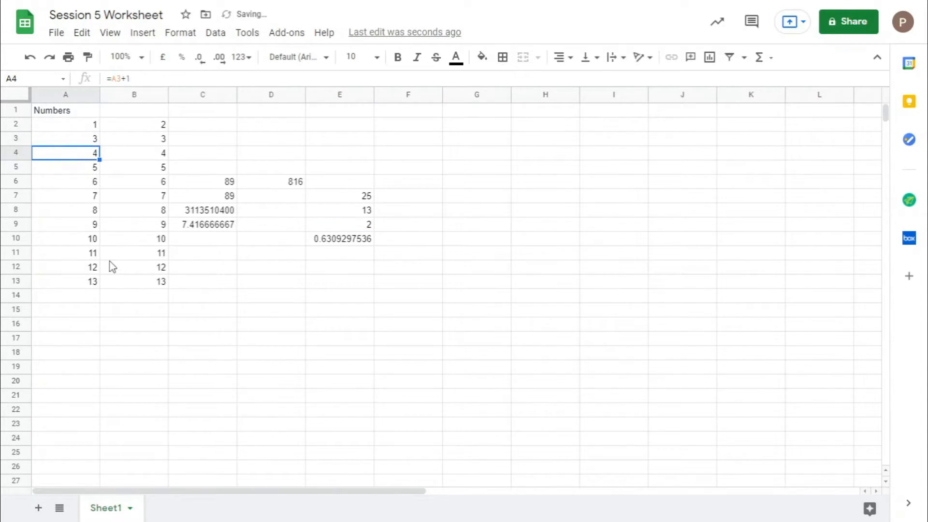
click(80, 141)
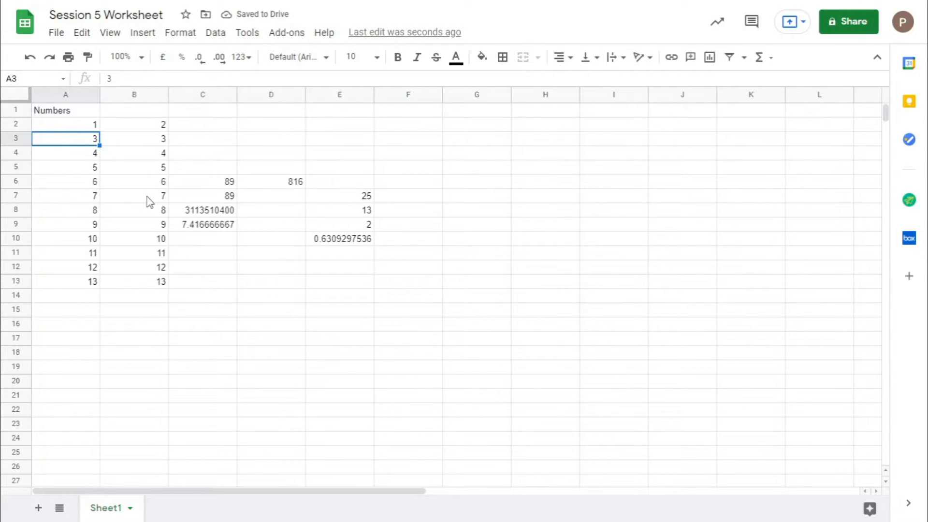
key(ctrl+z)
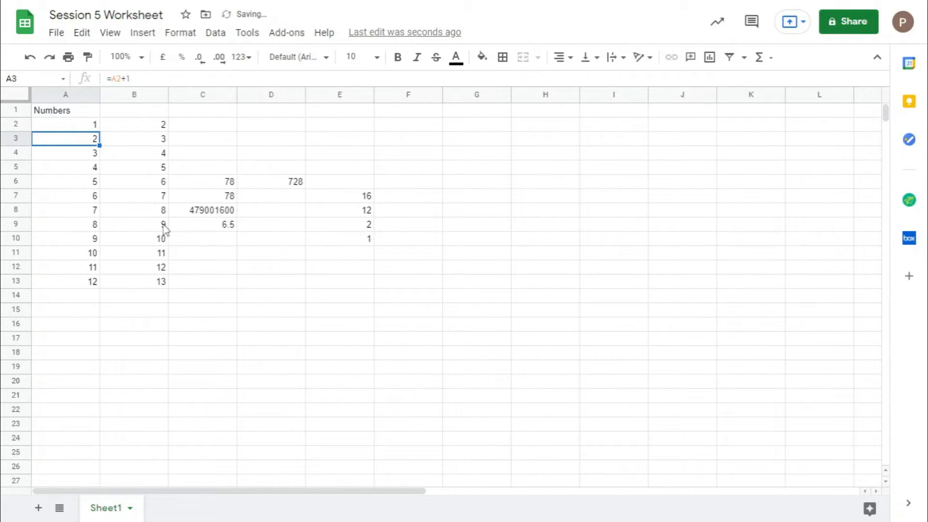
Calculate the base-10 logarithm of B2 in cell E11 with a LOG10 formula
click(361, 244)
click(354, 263)
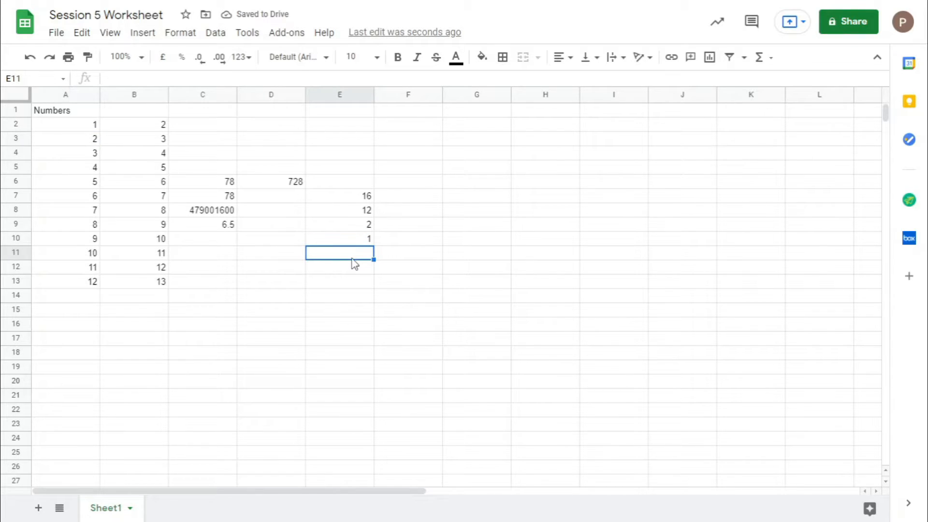
text(=l)
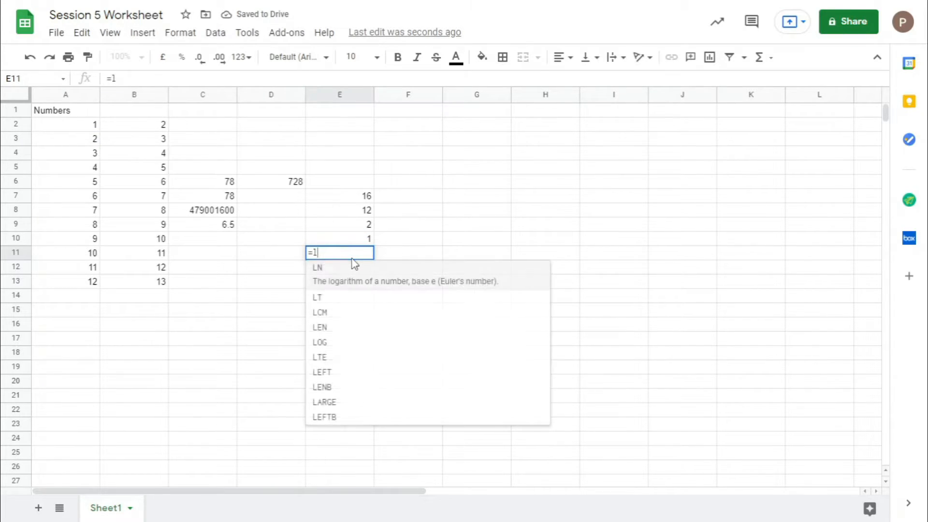
text(og1)
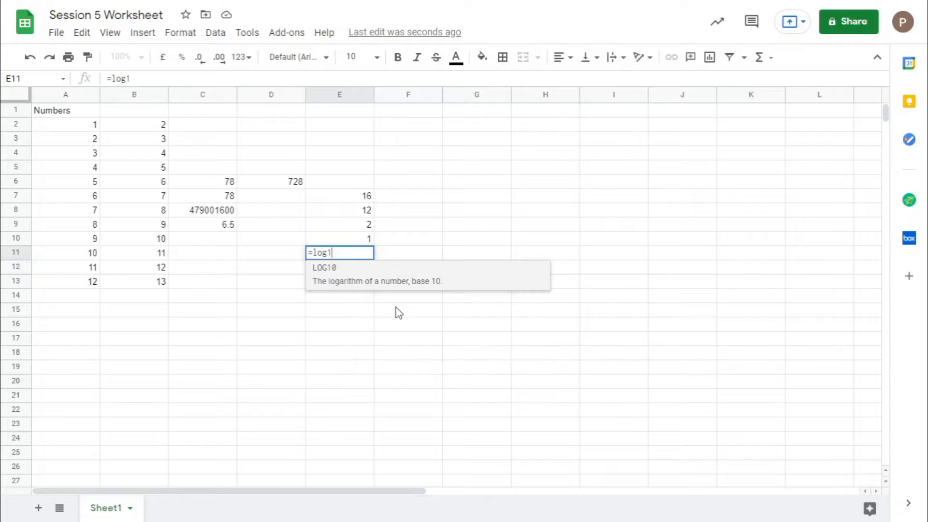
text(0()
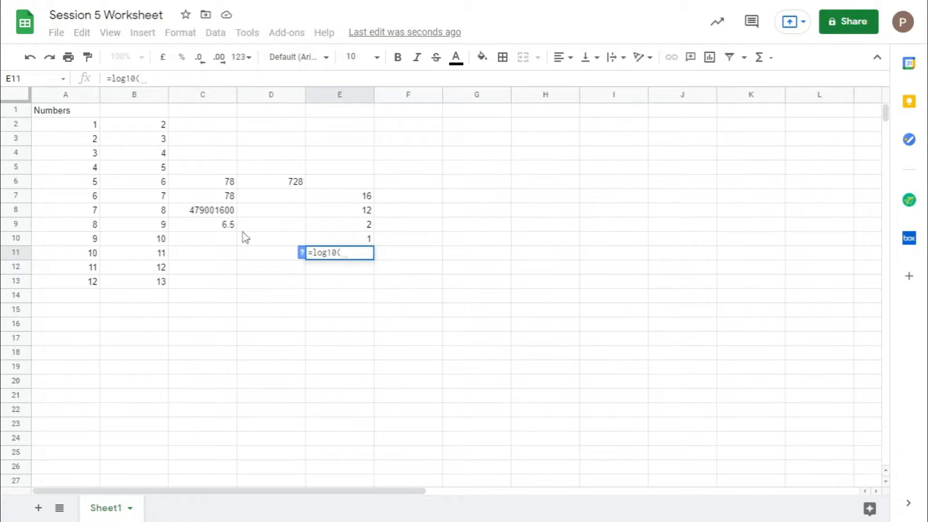
click(140, 127)
text())
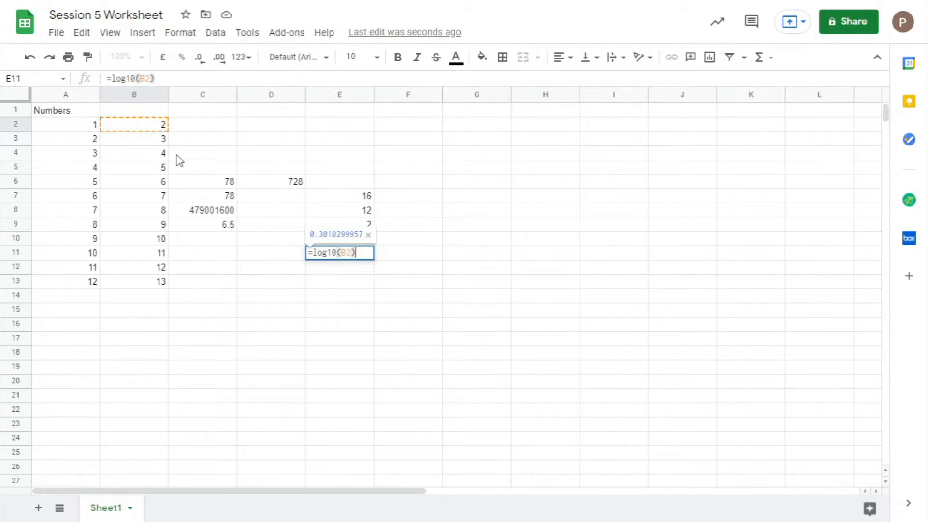
key(Return)
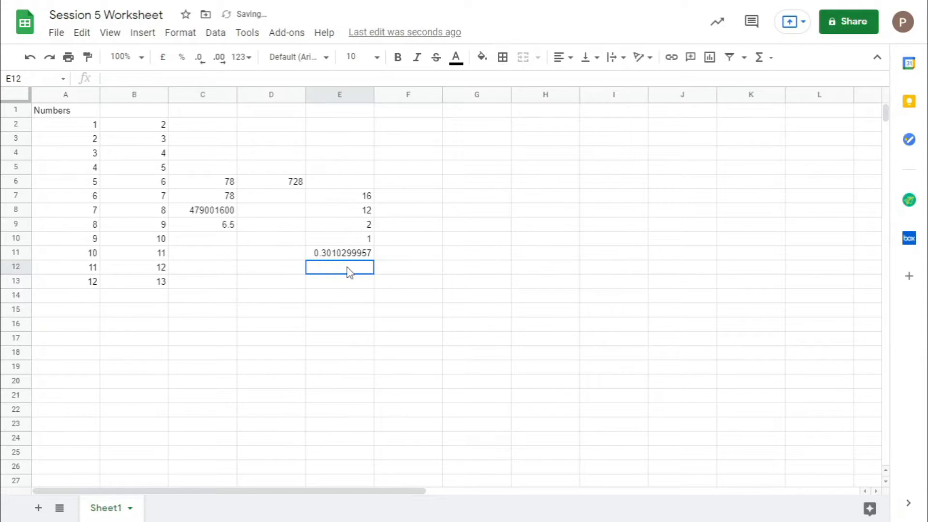
Calculate the natural logarithm of B2 in cell E12 with an LN formula and review the logarithm formulas in E10 to E12
text(=ln)
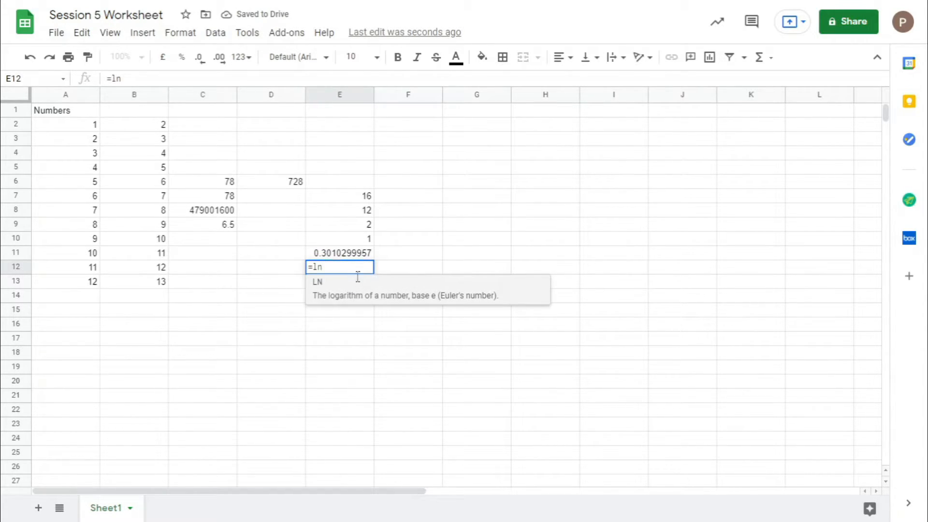
click(370, 299)
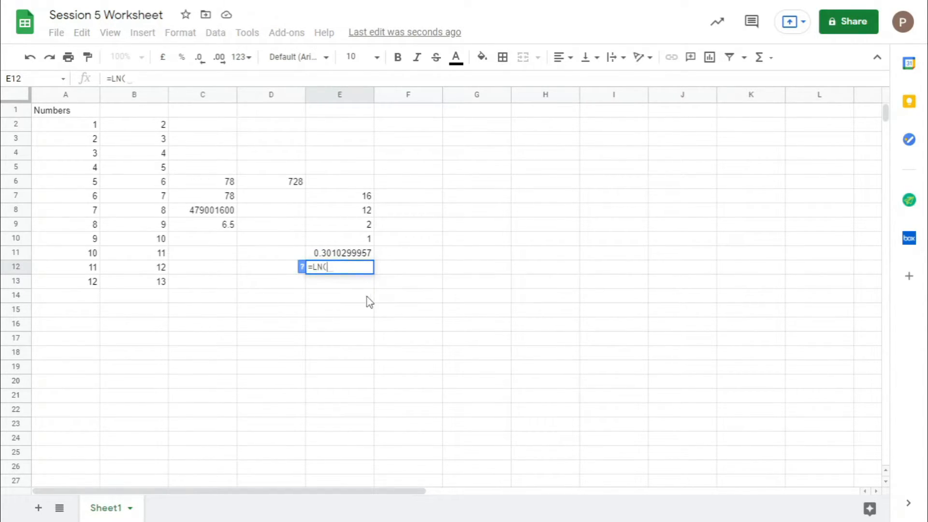
click(148, 127)
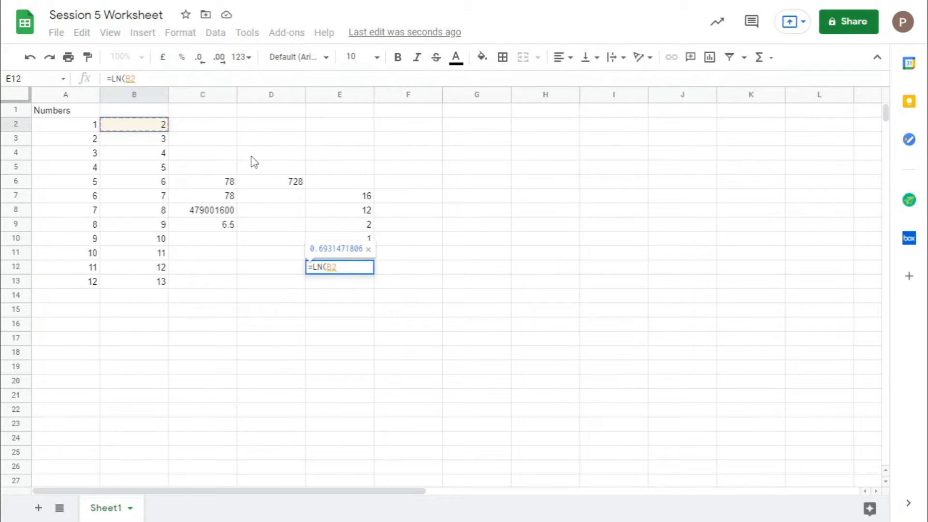
key(Return)
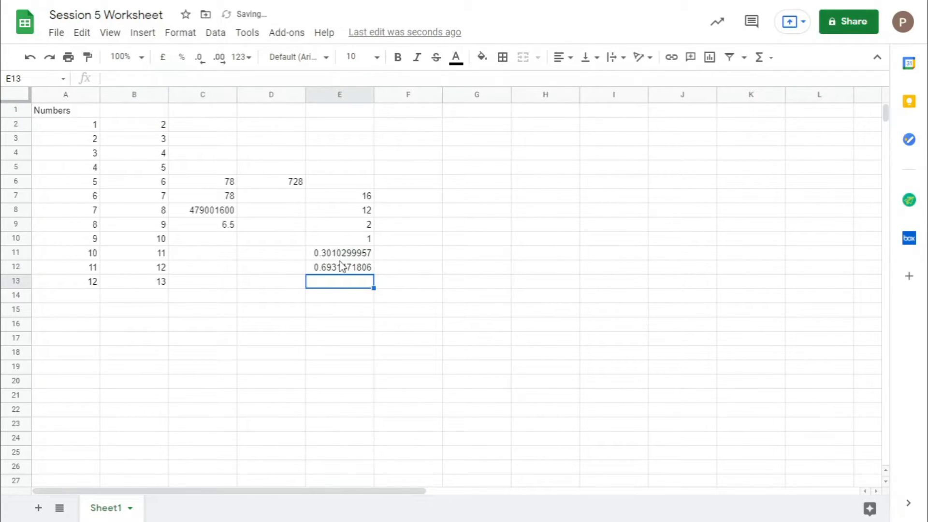
key(Up)
key(Up)
key(Down)
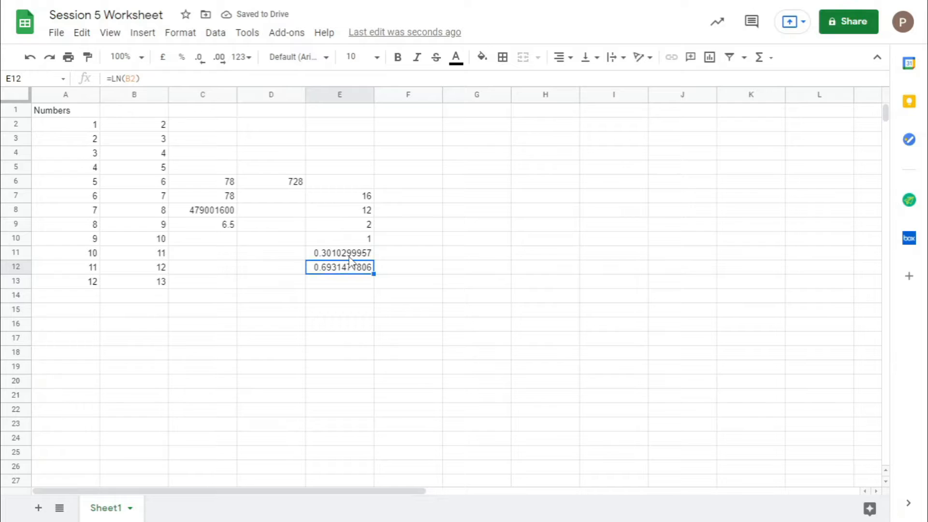
click(349, 256)
click(345, 272)
click(346, 240)
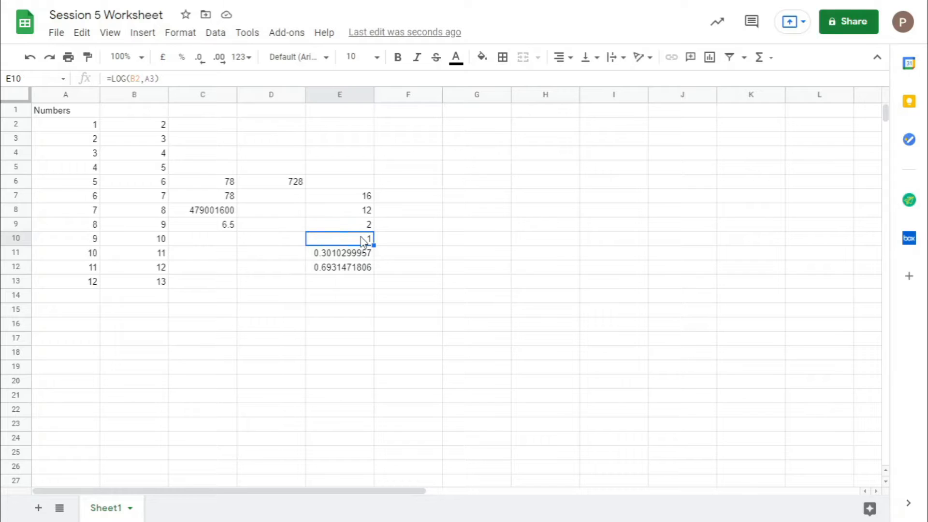
Count the numeric values of the range A2:A21 in cell C13 with a COUNT formula
click(226, 283)
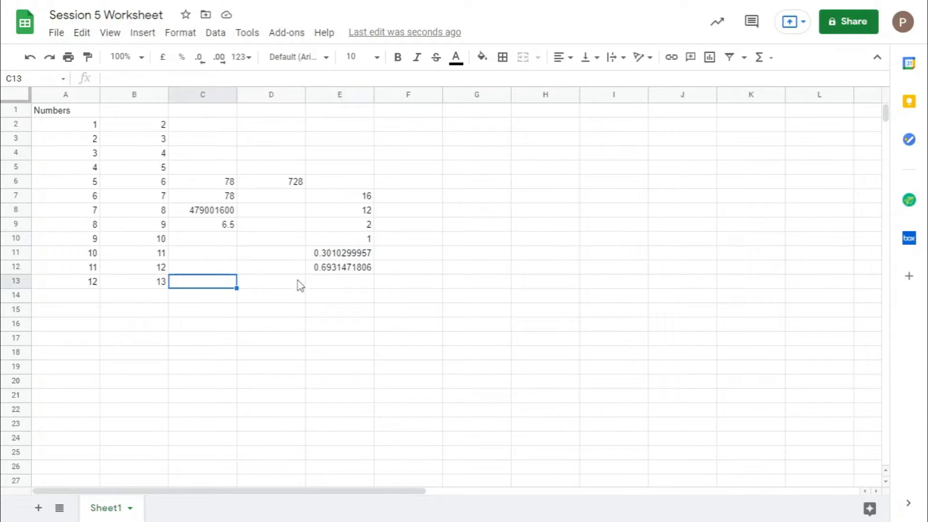
text(=count)
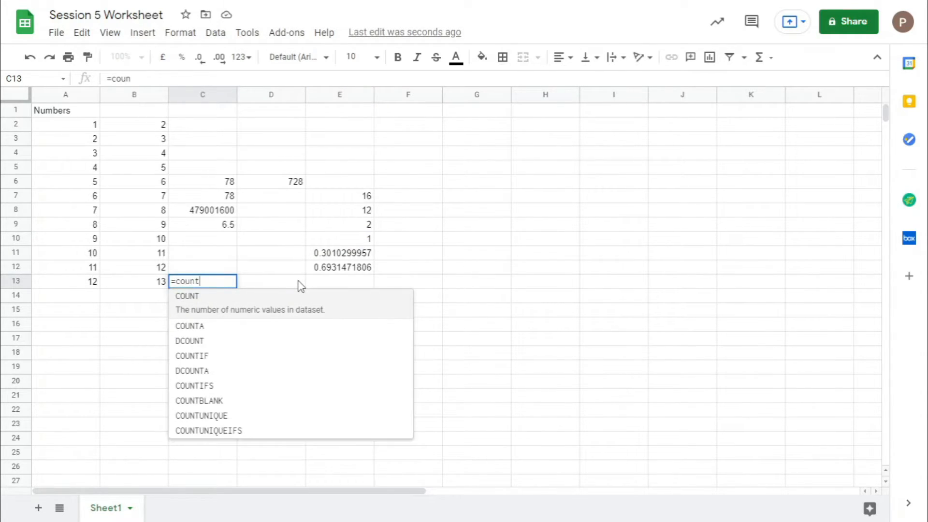
click(288, 309)
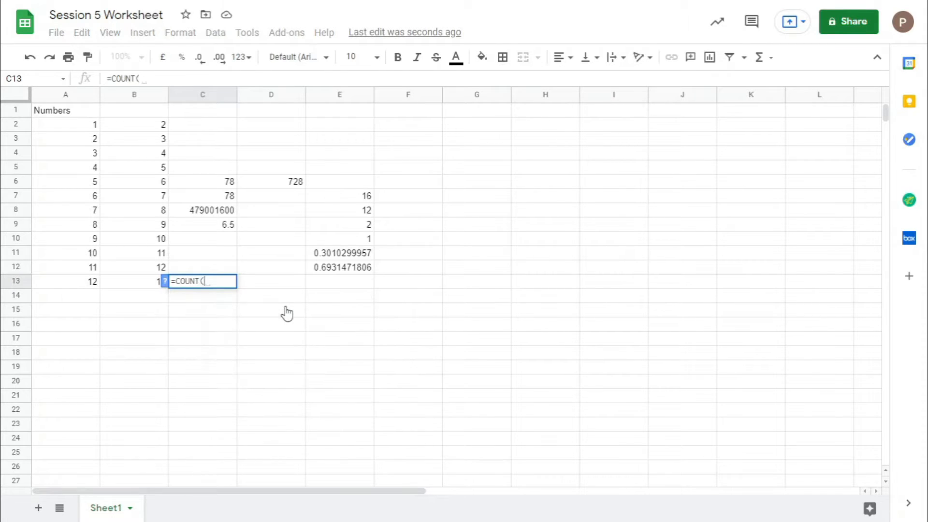
drag(91, 127, 79, 399)
right_click(78, 396)
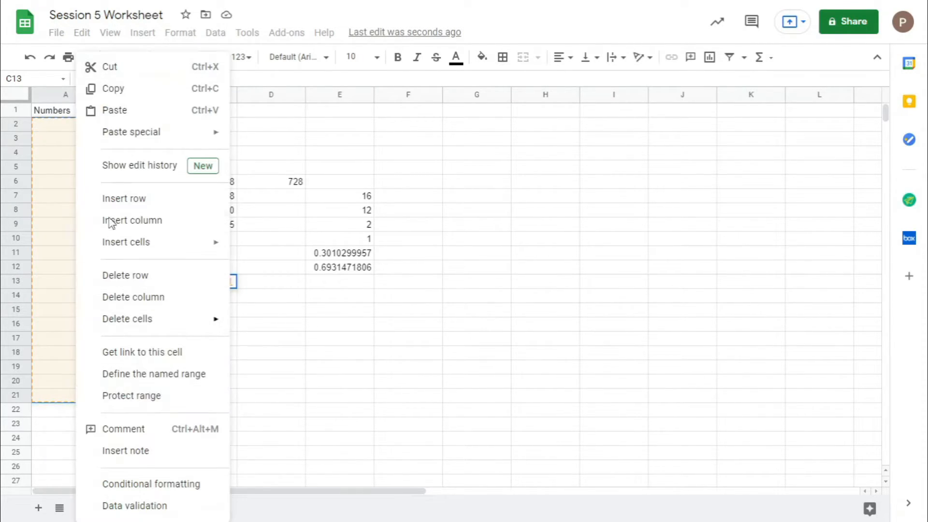
click(469, 306)
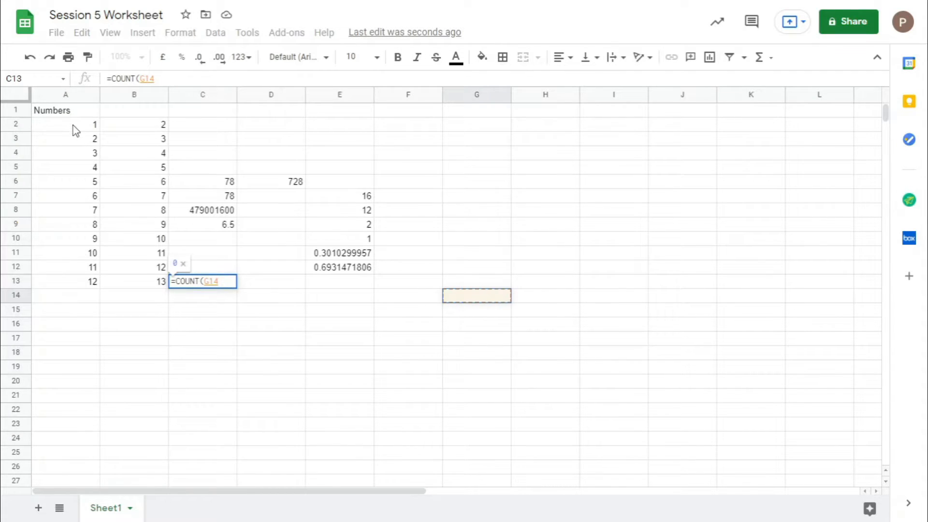
drag(75, 127, 55, 393)
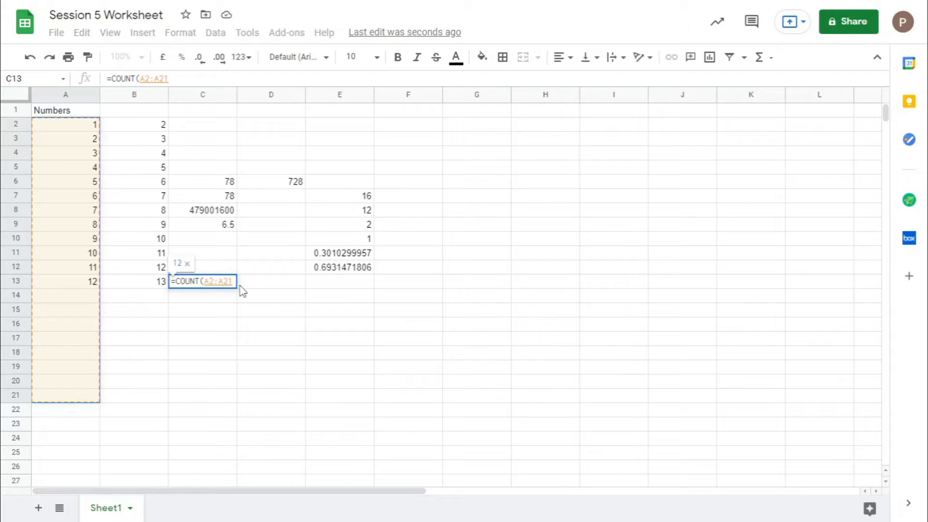
key(Return)
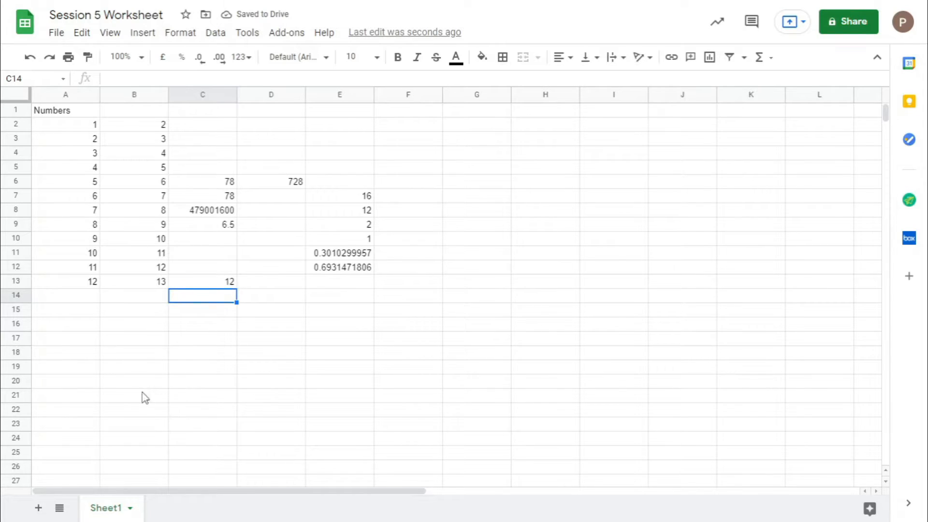
Compare the COUNT formula in C13 with its full range A2:A21 and the filled cells A2:A13
click(232, 286)
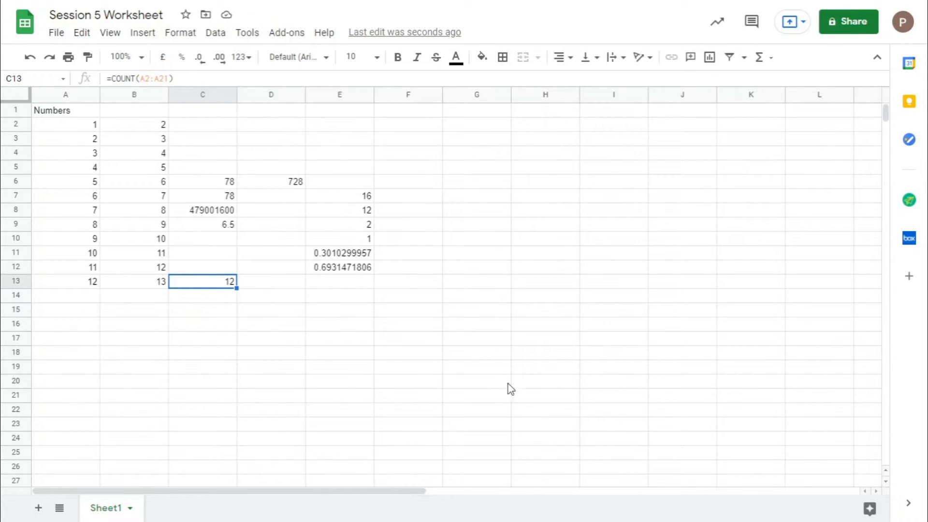
click(83, 127)
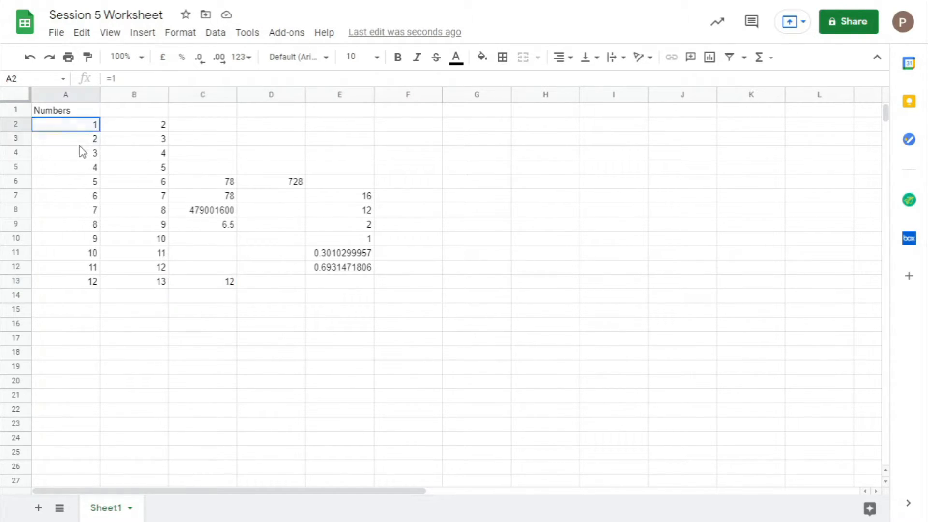
drag(83, 153, 89, 400)
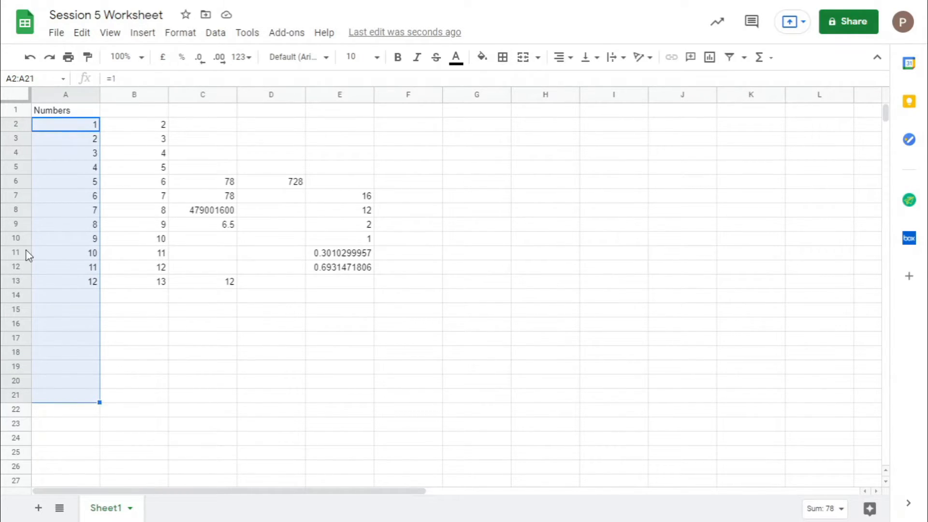
drag(68, 129, 75, 283)
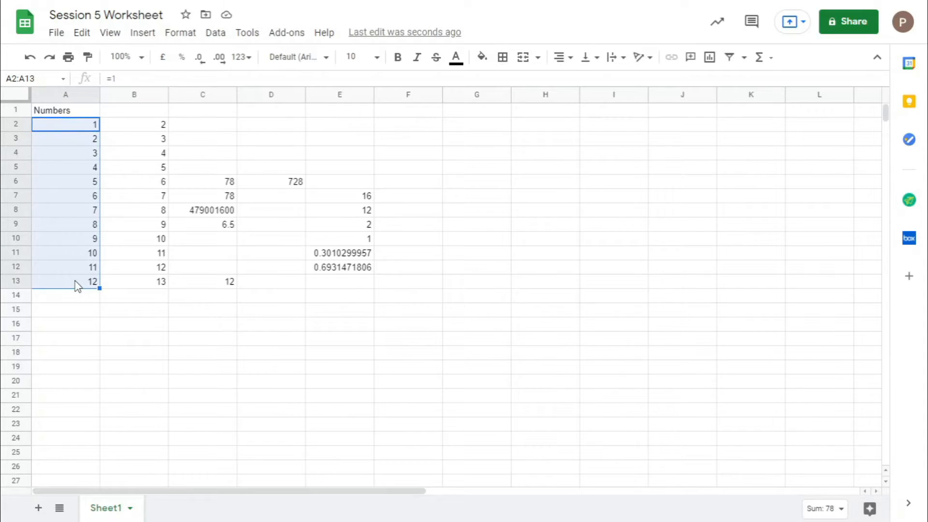
click(235, 285)
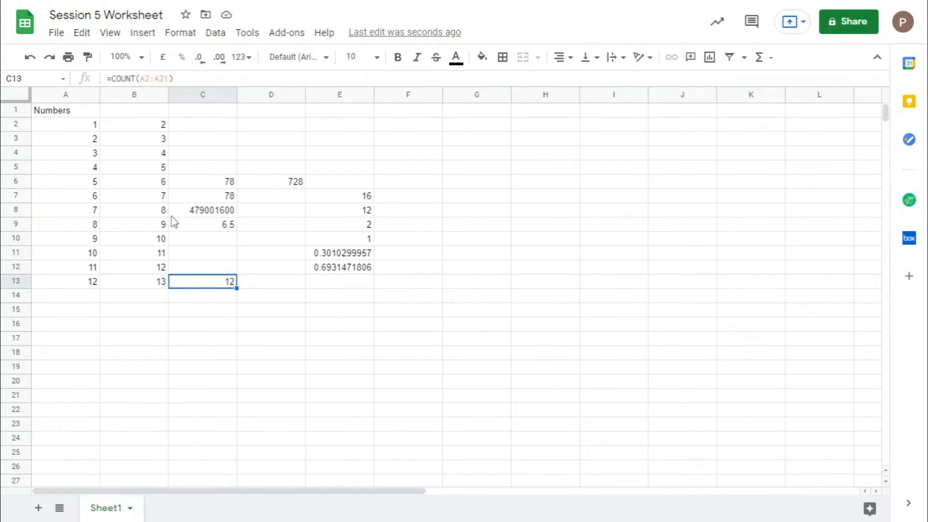
click(209, 325)
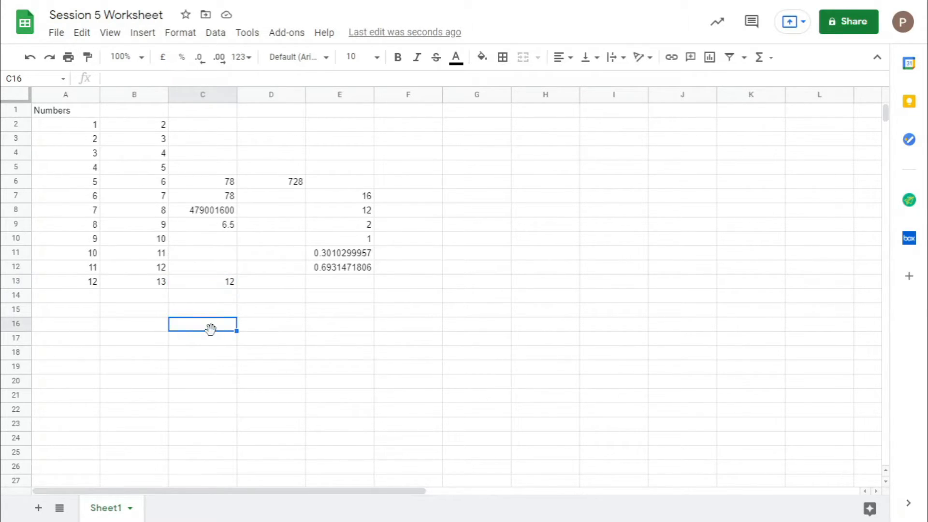
click(205, 309)
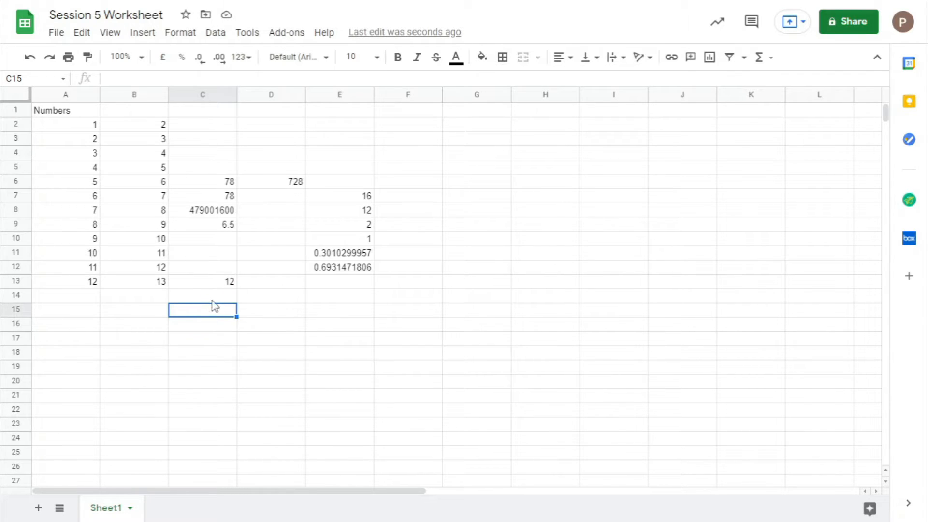
click(213, 295)
Start an IF formula in cell C15 and review the help on the function's arguments
click(221, 313)
text(I=I)
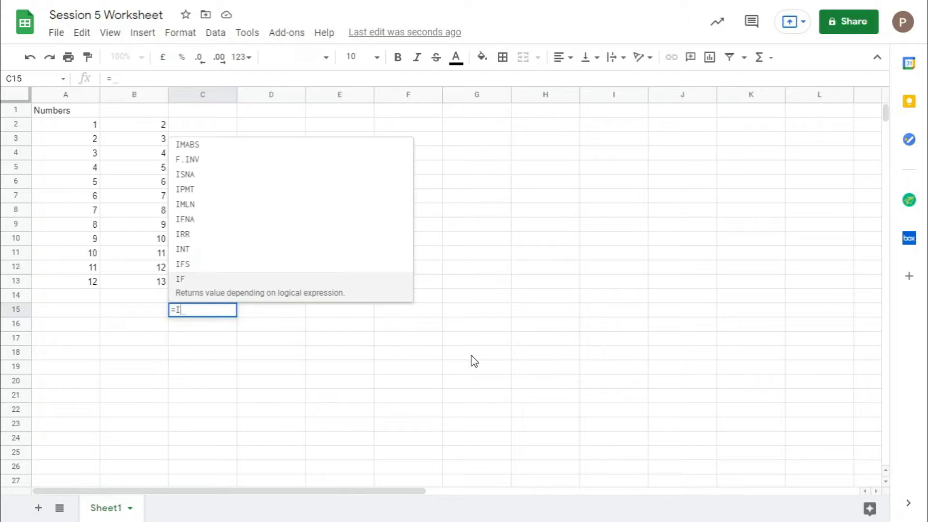
key(BackSpace)
text(IF)
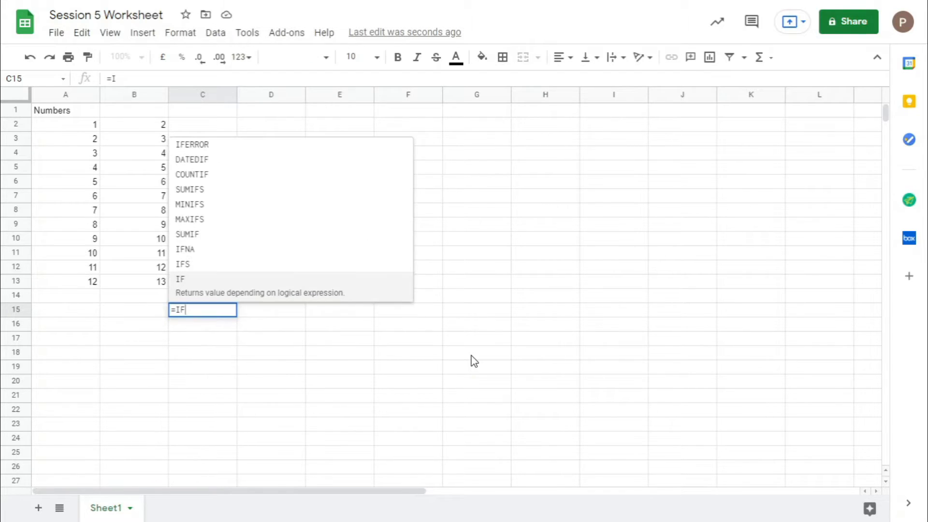
click(209, 279)
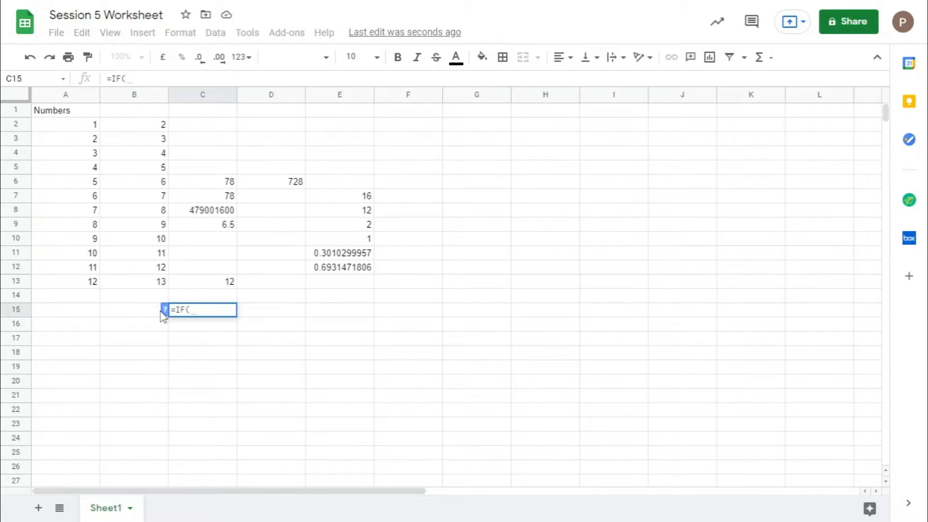
click(199, 313)
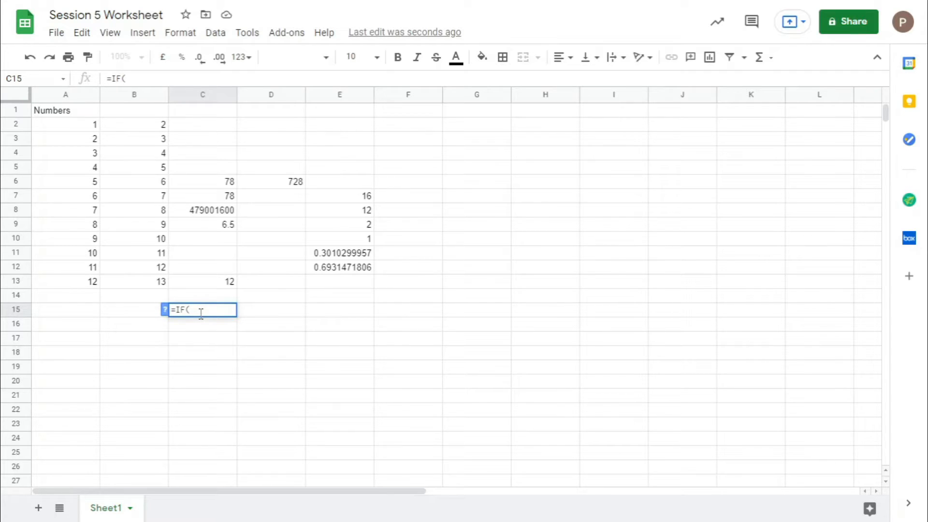
click(165, 310)
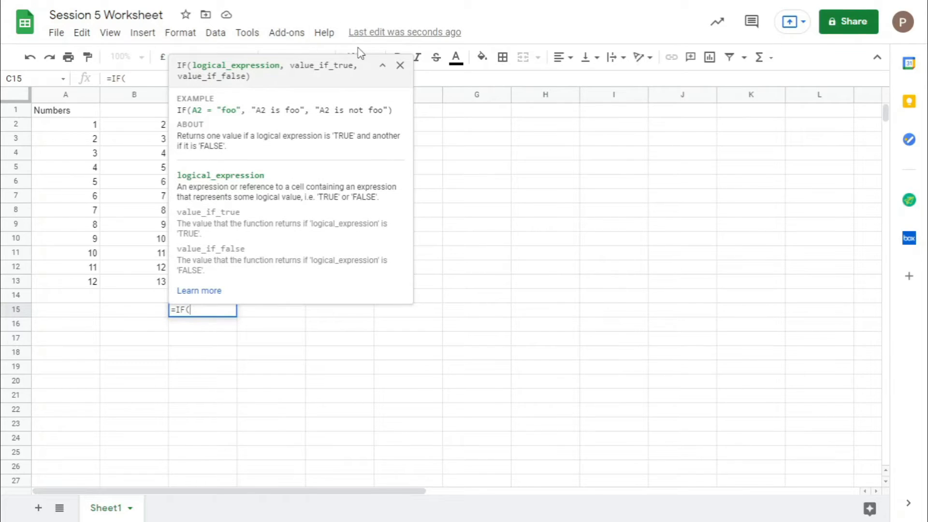
click(399, 66)
Complete the IF formula in C15 with the condition B2=2 and the results TRUE and FALSE
click(155, 125)
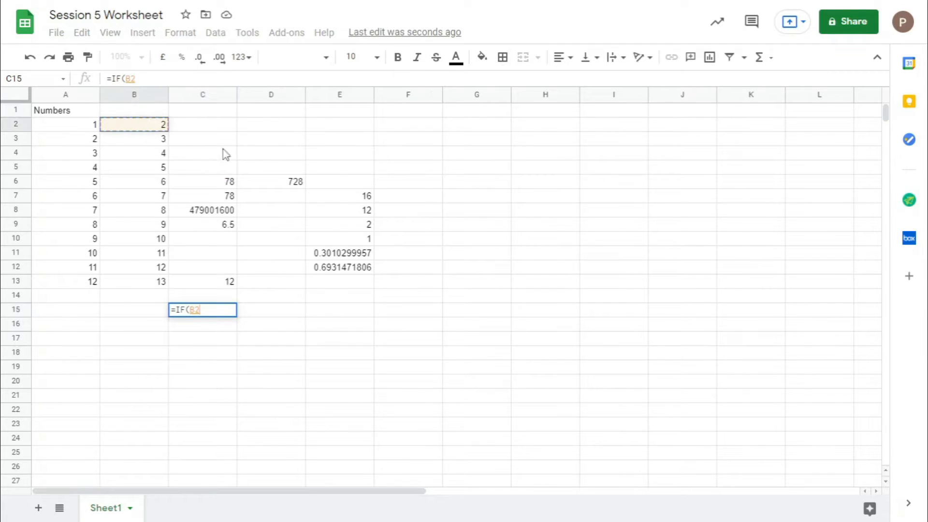
text(=)
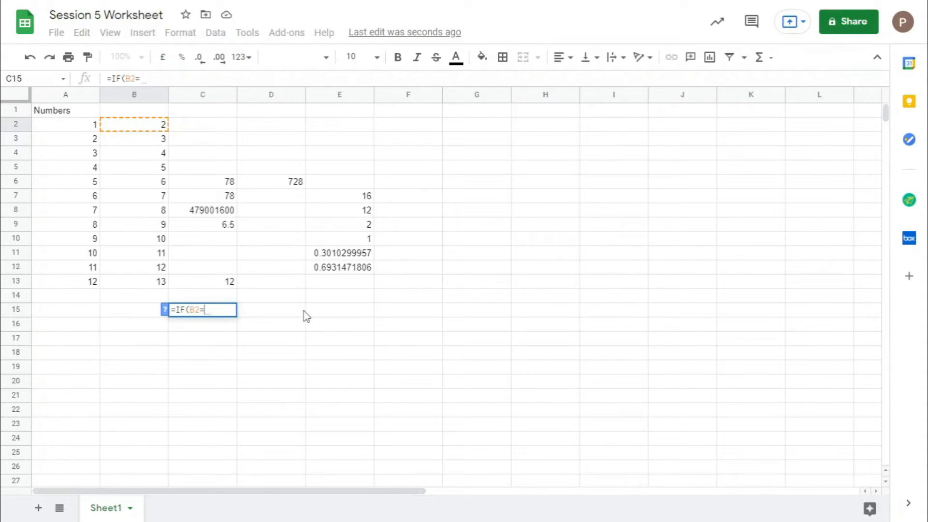
text(2)
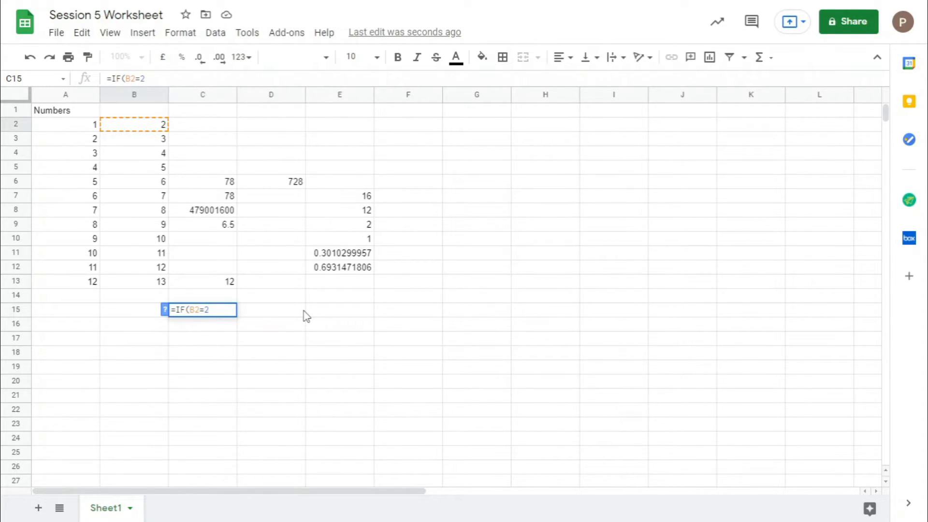
text(,)
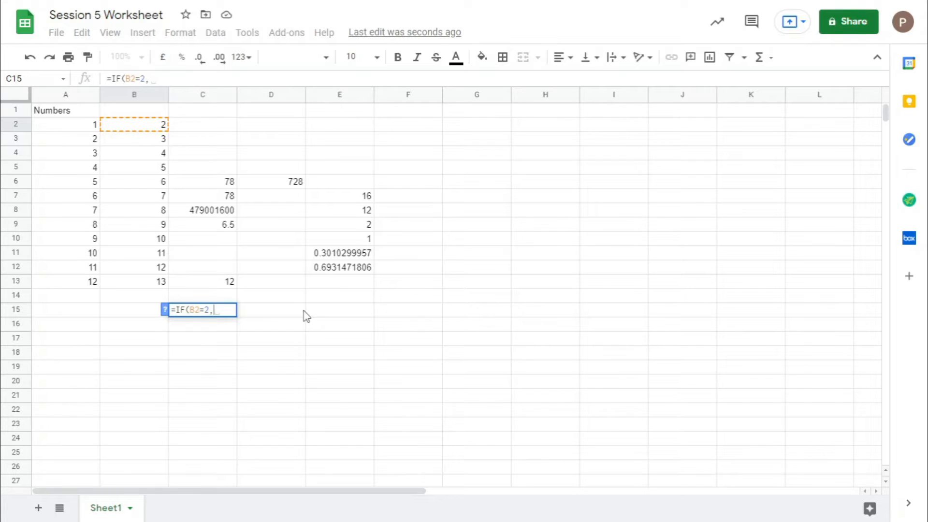
text(TRUE)
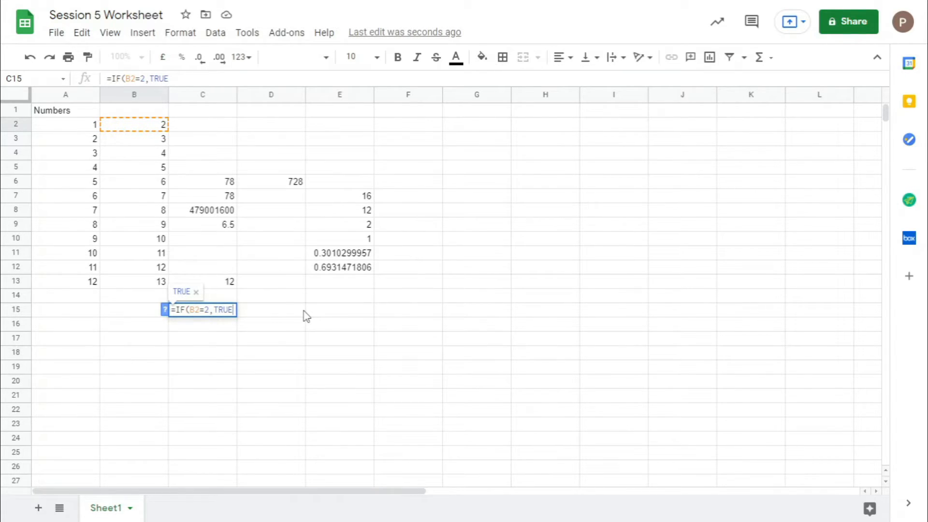
text(,FALSE)
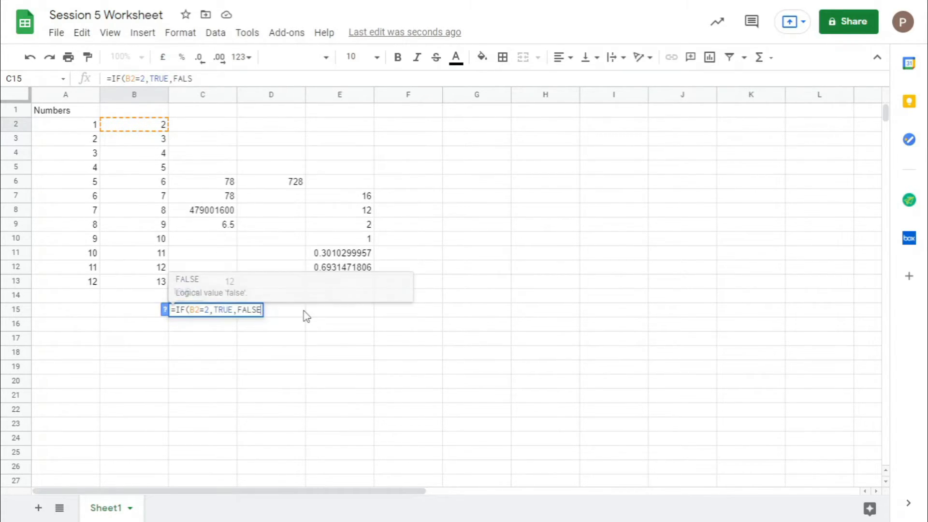
text())
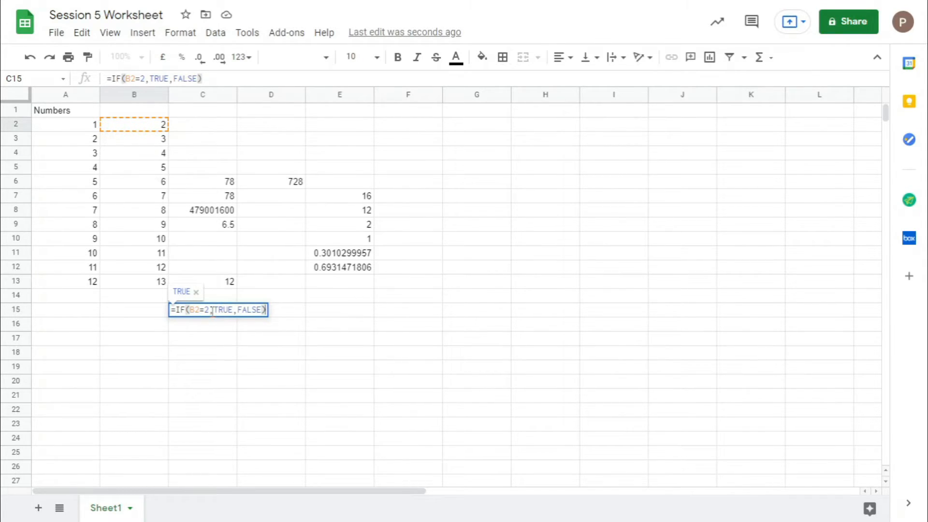
Enclose the TRUE and FALSE results of the IF formula in C15 in quotation marks and enter the formula
click(215, 310)
text("00)
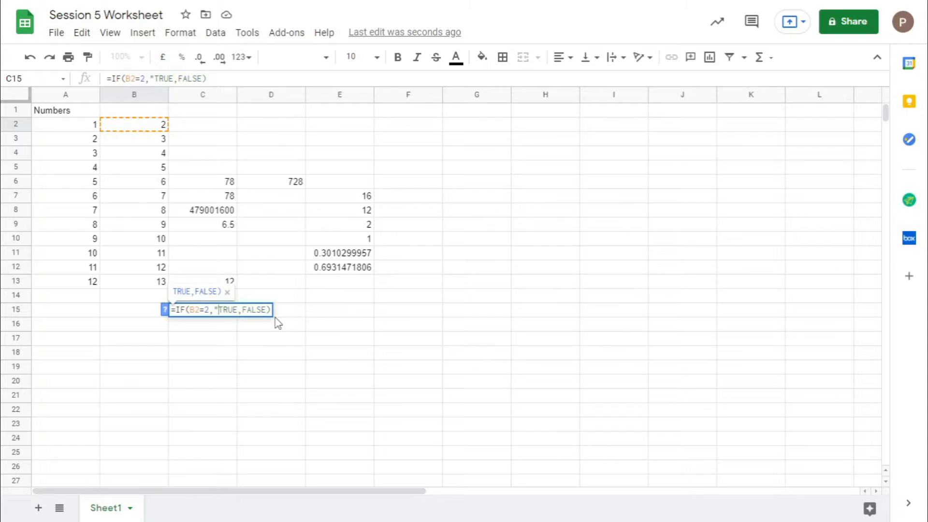
key(BackSpace)
key(BackSpace)
key(Right)
key(Right)
key(Right)
key(Right)
text(",)
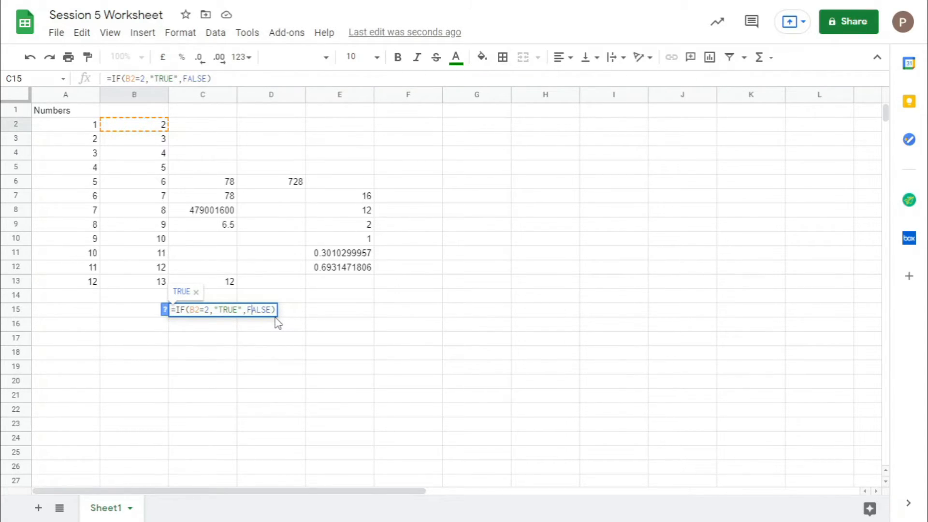
text(")
key(Right)
key(Right)
text(")
key(Return)
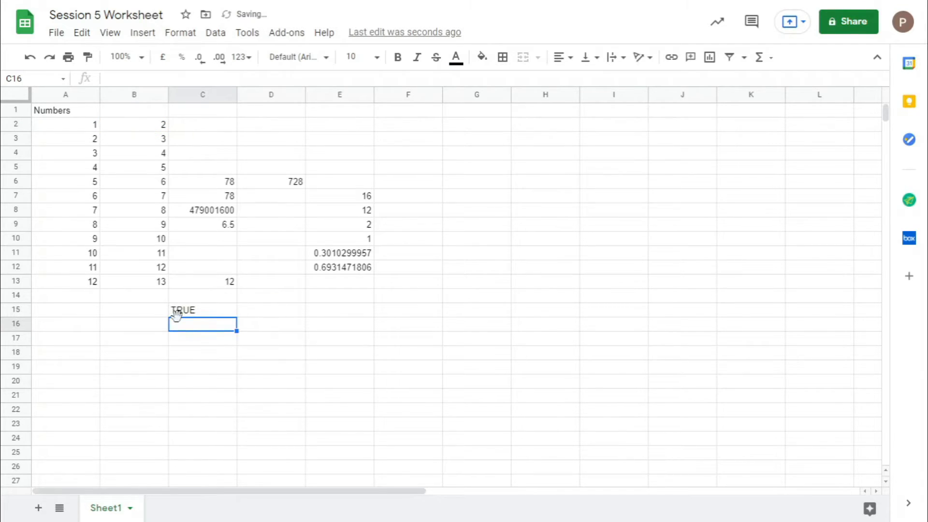
Test the IF formula in C15 by setting B2 to 3
click(196, 312)
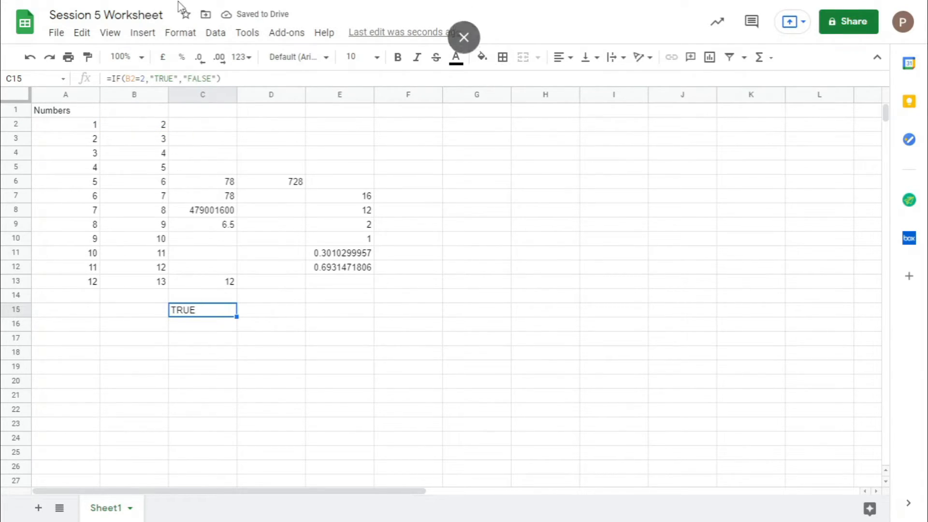
click(150, 130)
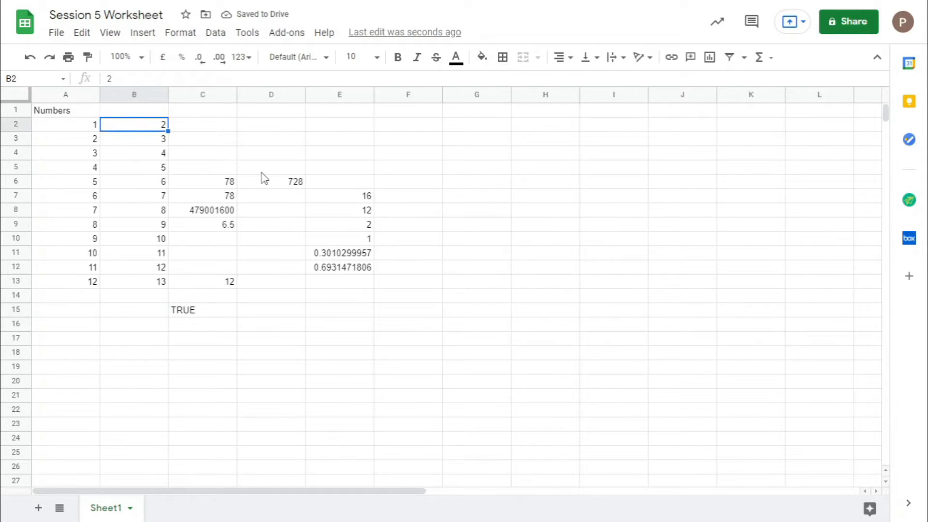
text(3)
key(Return)
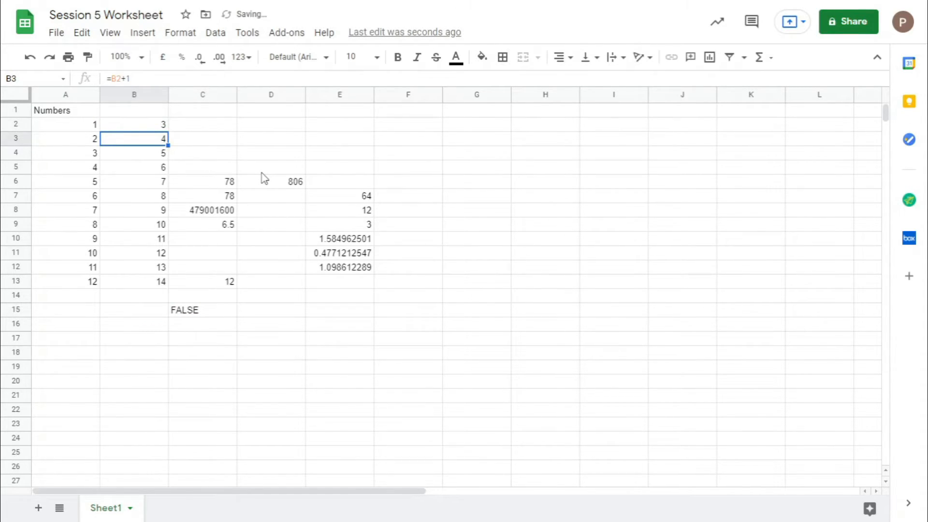
Set B2 back to 2 and clear the IF formula from C15
click(148, 125)
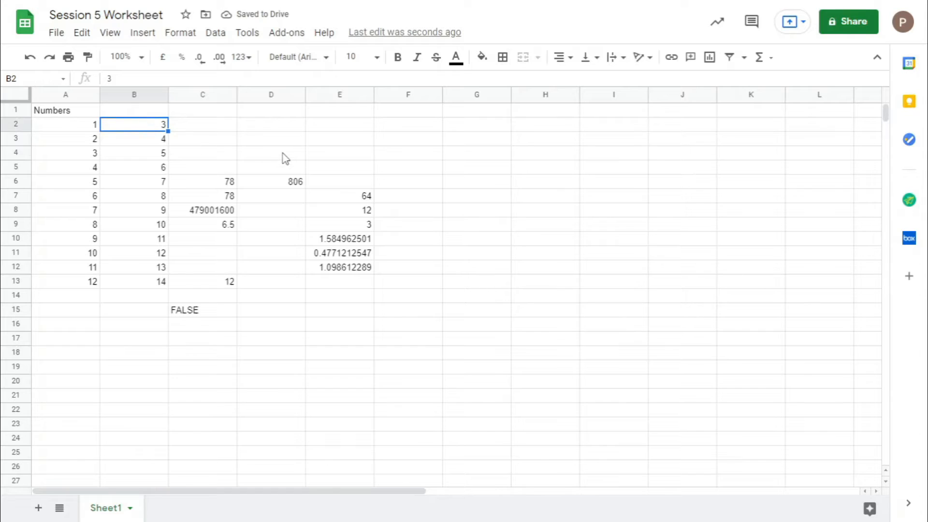
text(2)
key(Return)
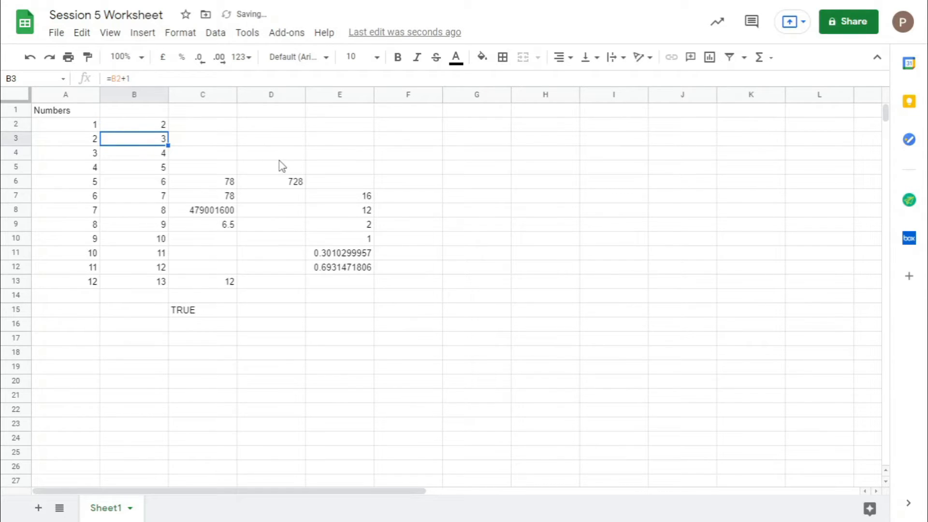
click(207, 301)
click(218, 316)
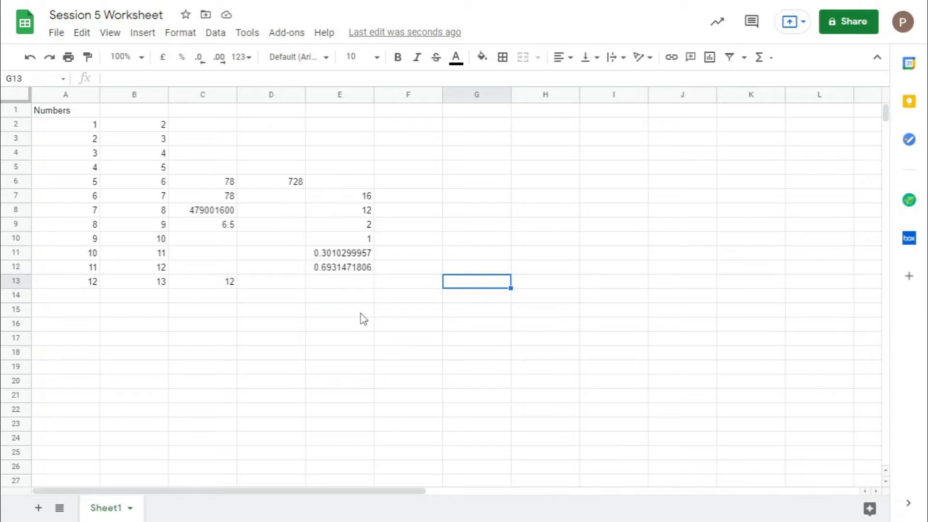
Enter an ADD formula for the range B12:B13 in cell E15
click(366, 312)
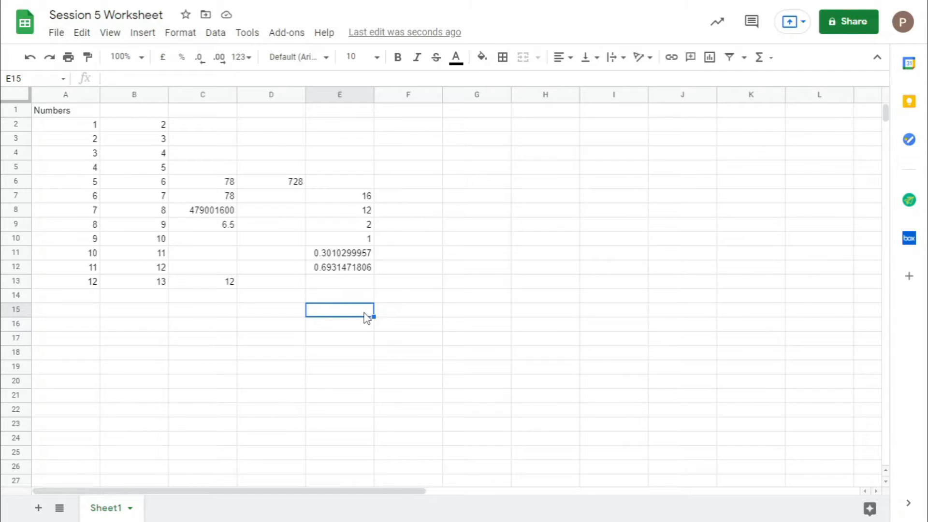
text(A)
text(ADD)
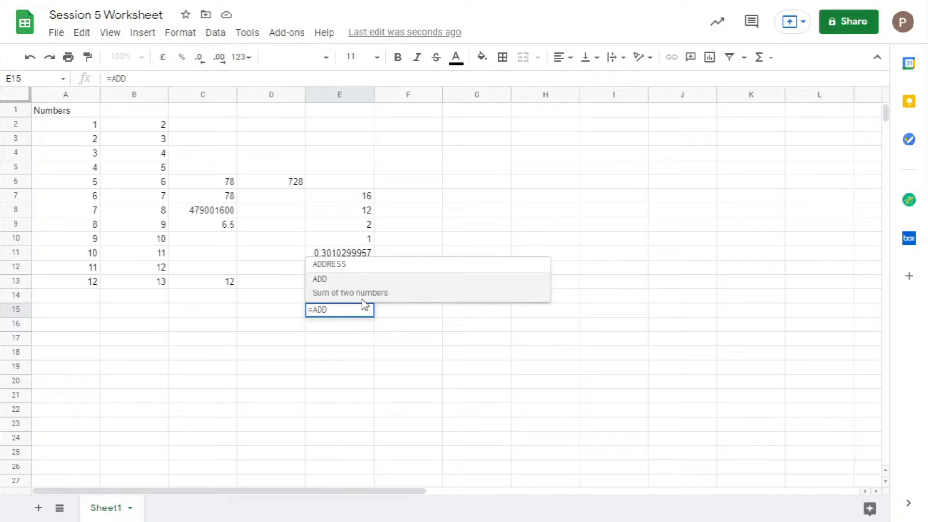
text(()
click(140, 275)
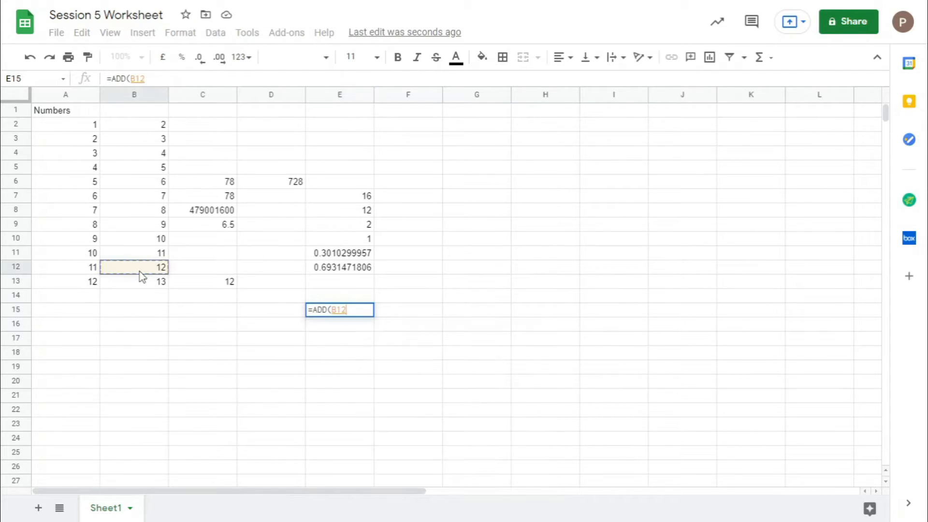
drag(142, 277, 143, 285)
text())
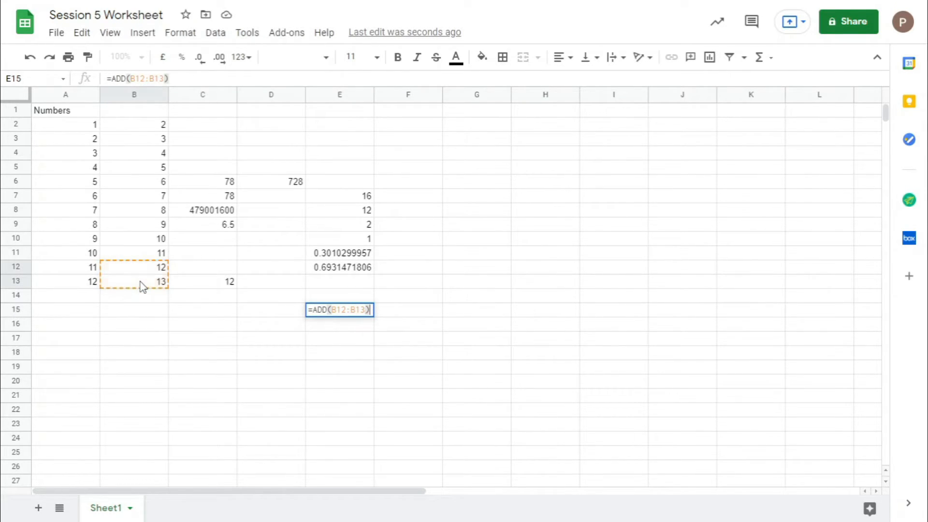
key(Return)
Correct the ADD formula in E15 to use B12 and B13 as two separate arguments and review it
click(354, 313)
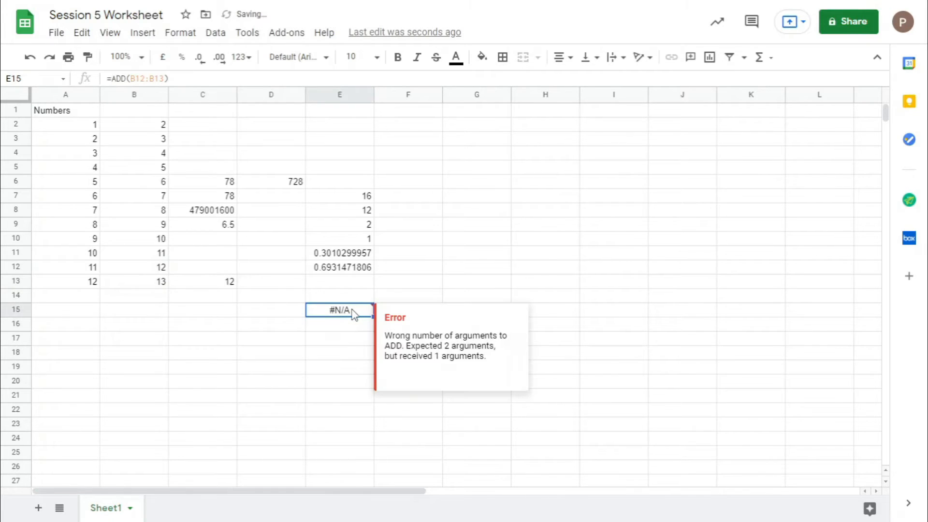
click(150, 79)
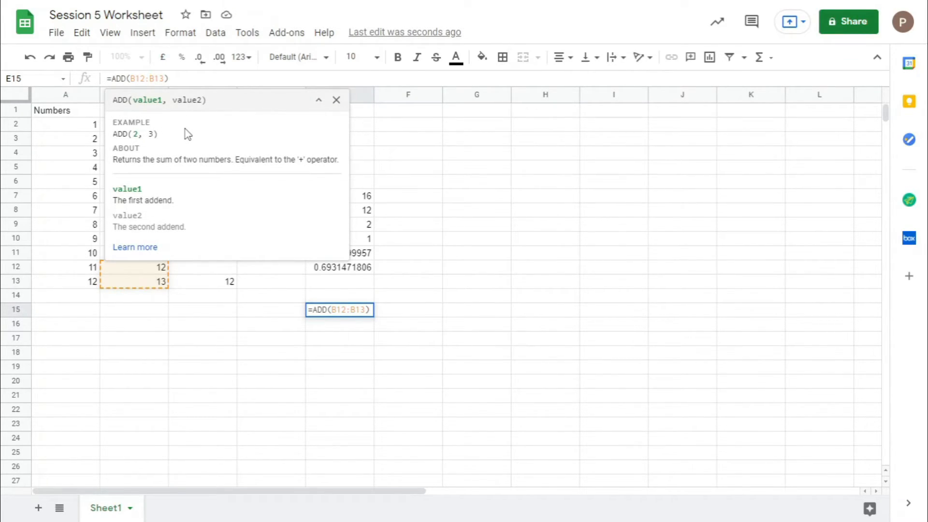
key(BackSpace)
text(,)
key(Return)
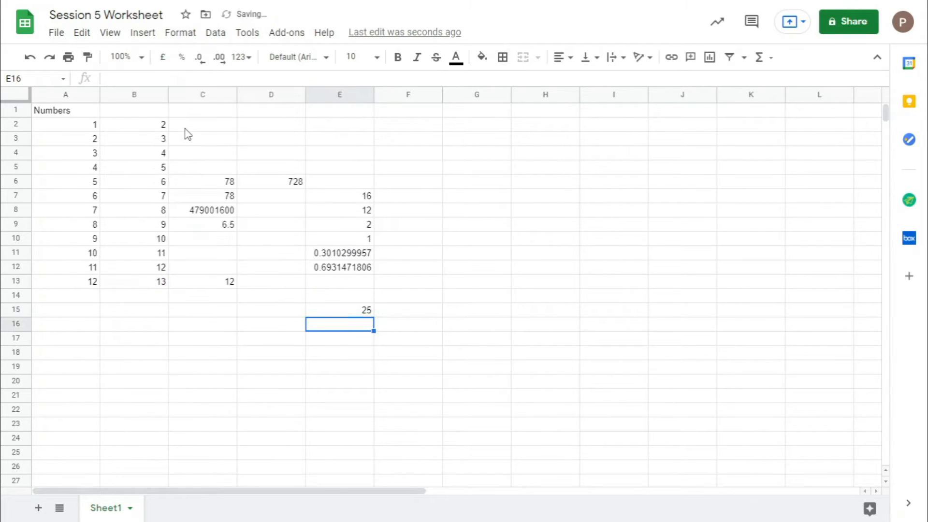
click(358, 312)
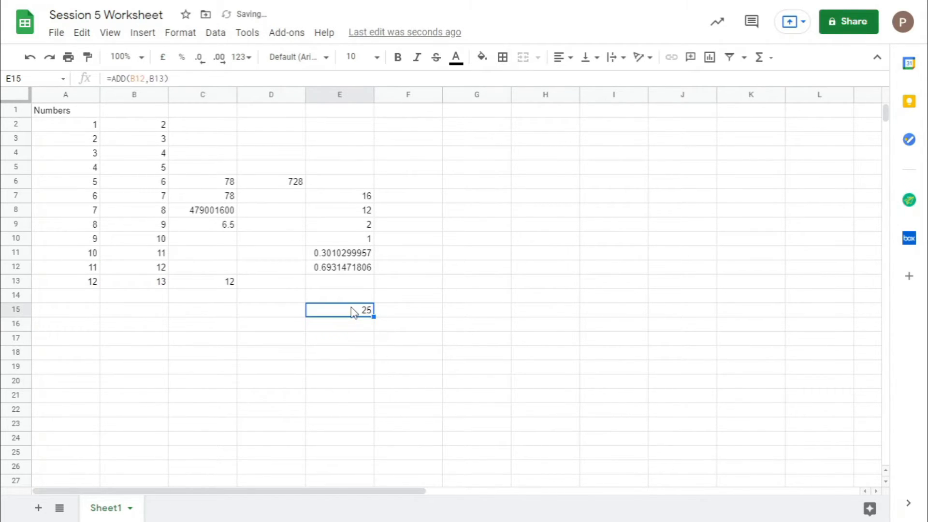
double_click(354, 312)
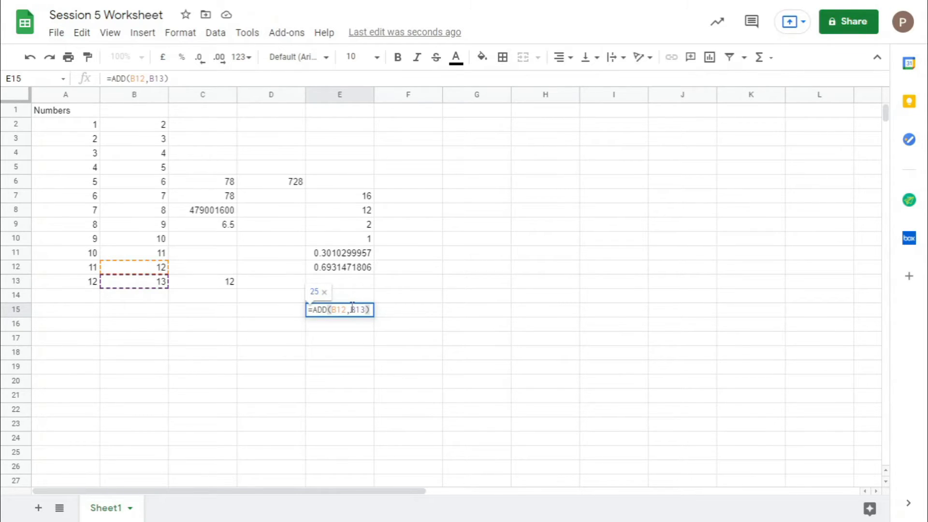
key(Return)
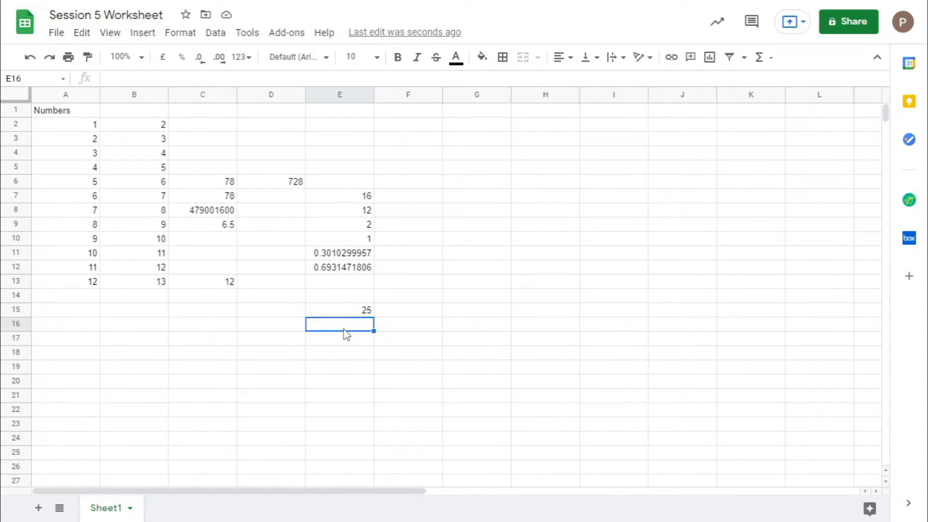
Replace the formula in E15 with a GT formula testing whether B13 is greater than B12
click(360, 310)
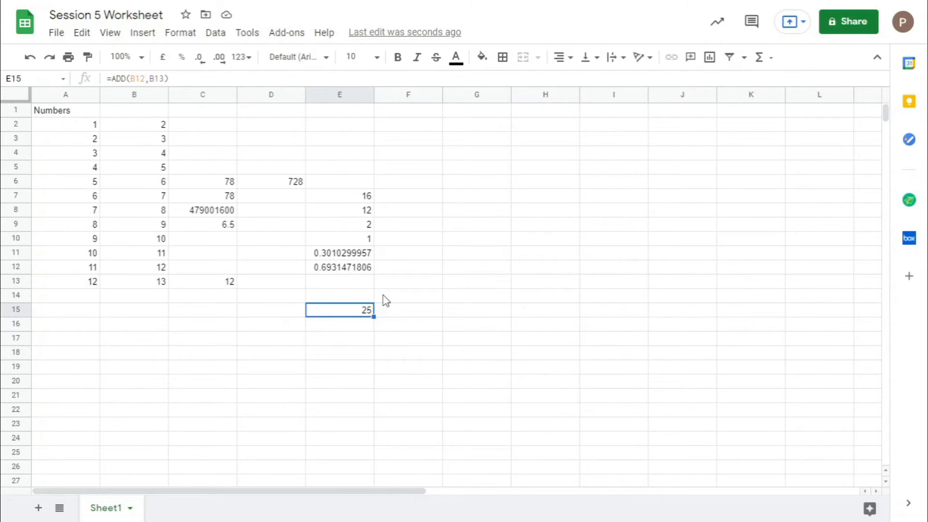
text(=GT)
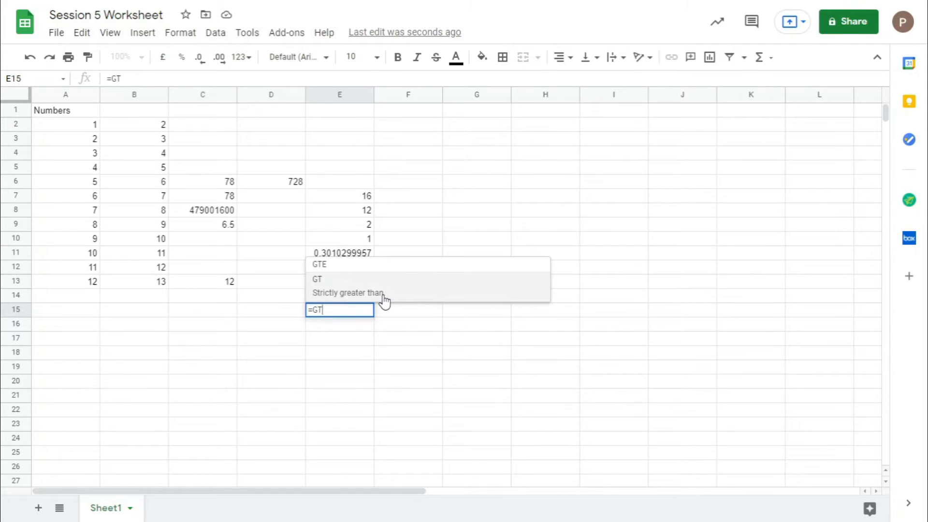
click(385, 301)
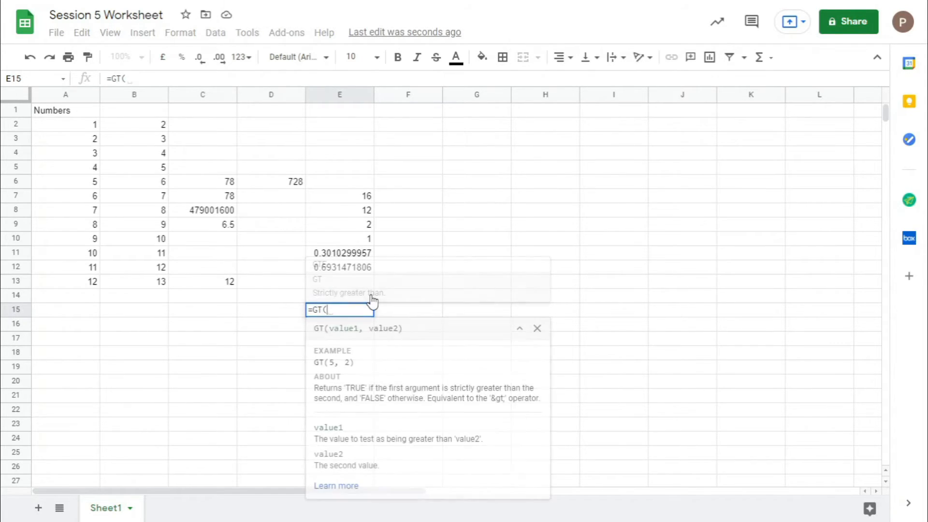
click(162, 289)
text(,)
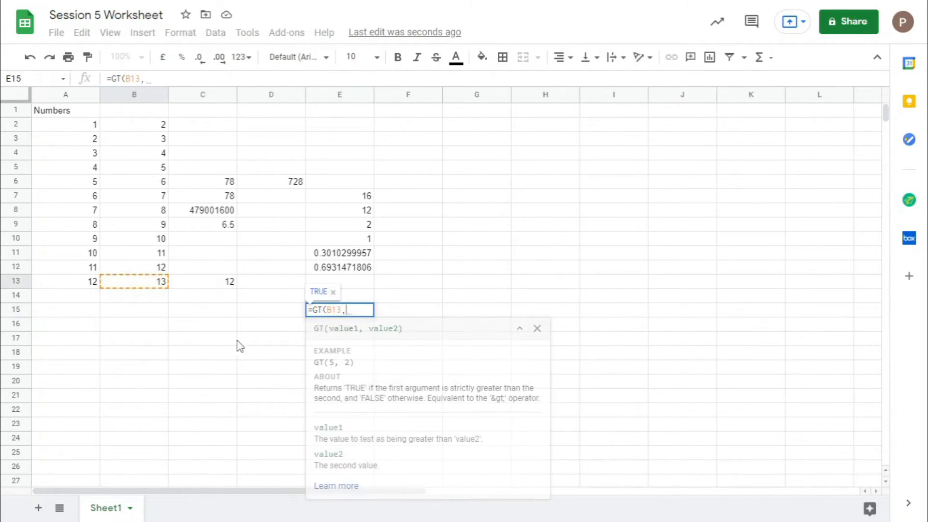
click(140, 268)
text())
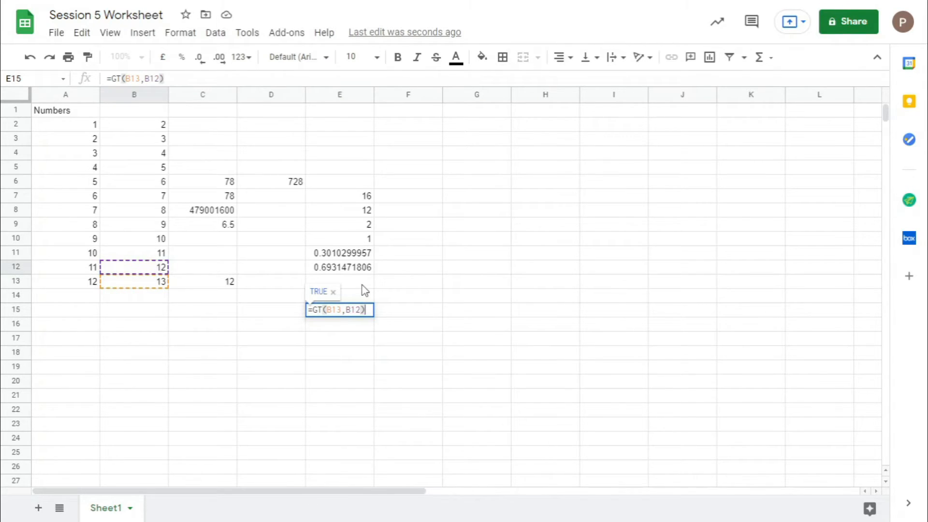
key(Return)
Change the function in E15 to LT, keeping B13 and B12 as its arguments
click(355, 314)
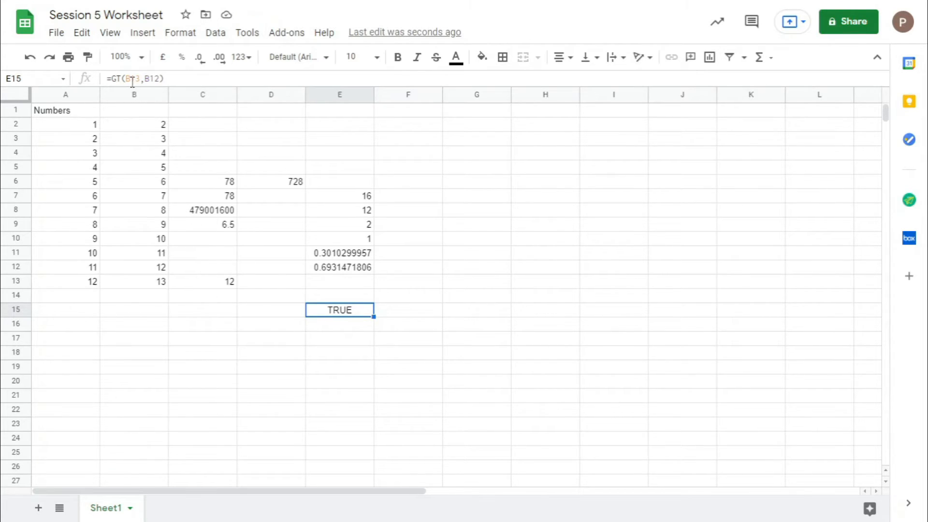
click(117, 77)
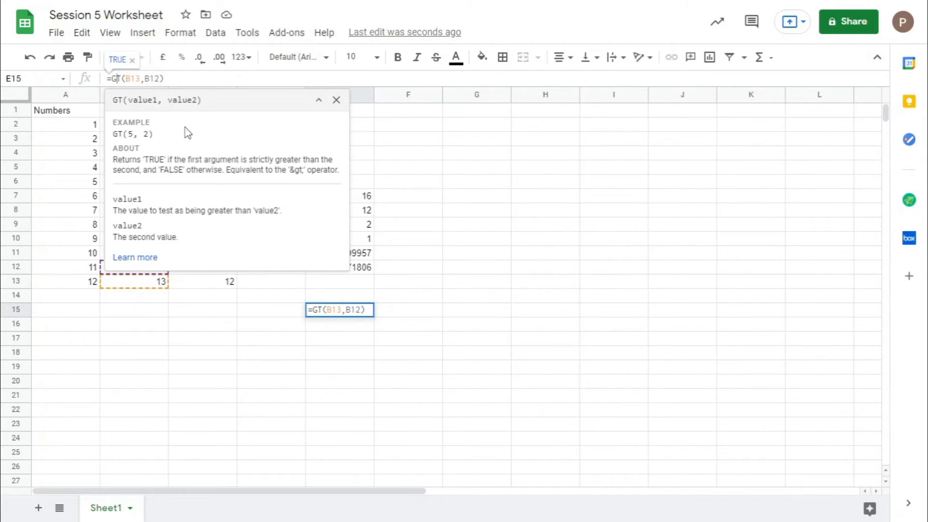
key(BackSpace)
text(LT)
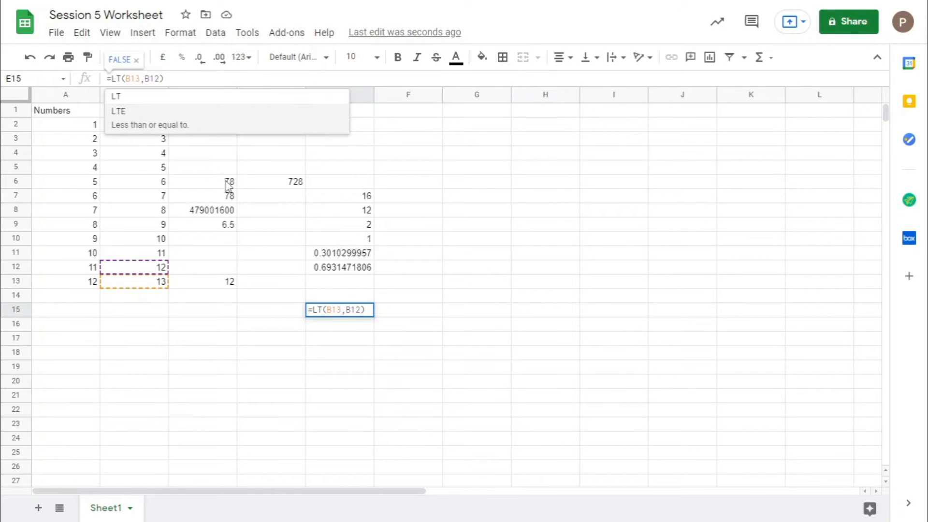
text(E)
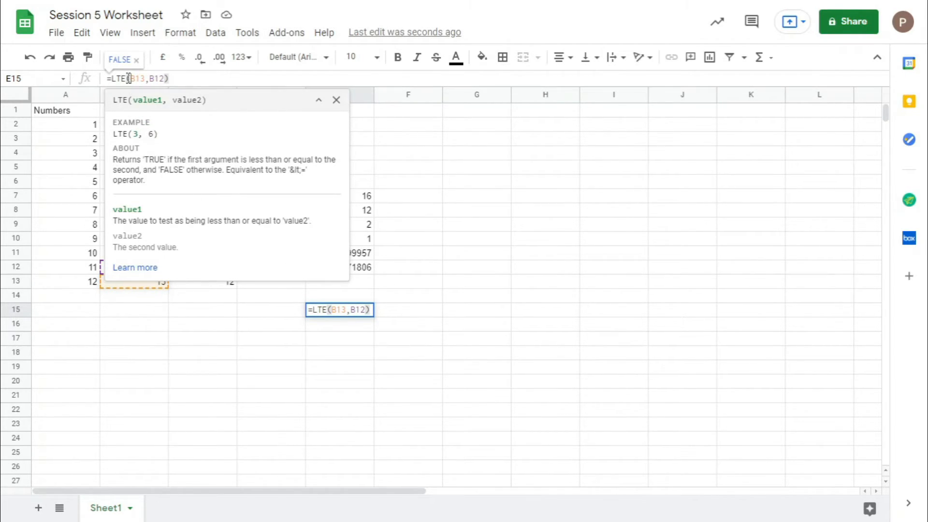
key(BackSpace)
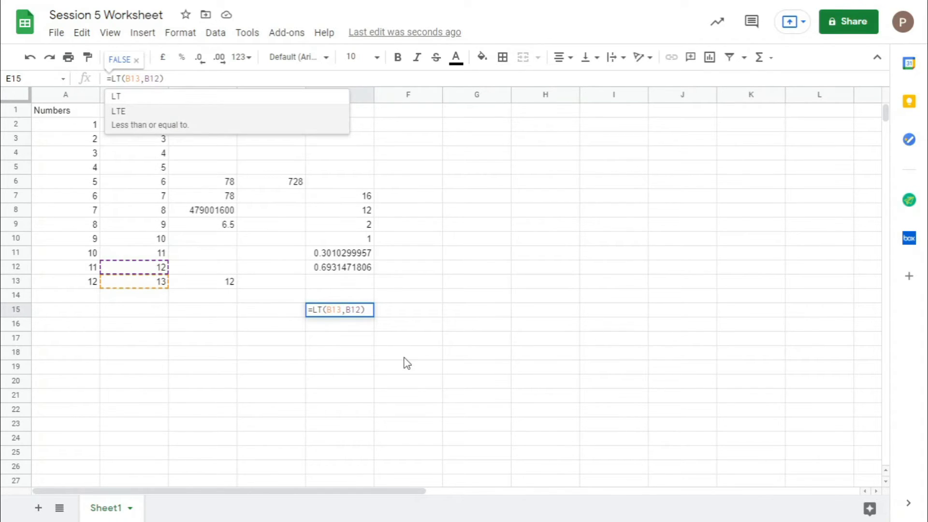
click(332, 357)
click(346, 299)
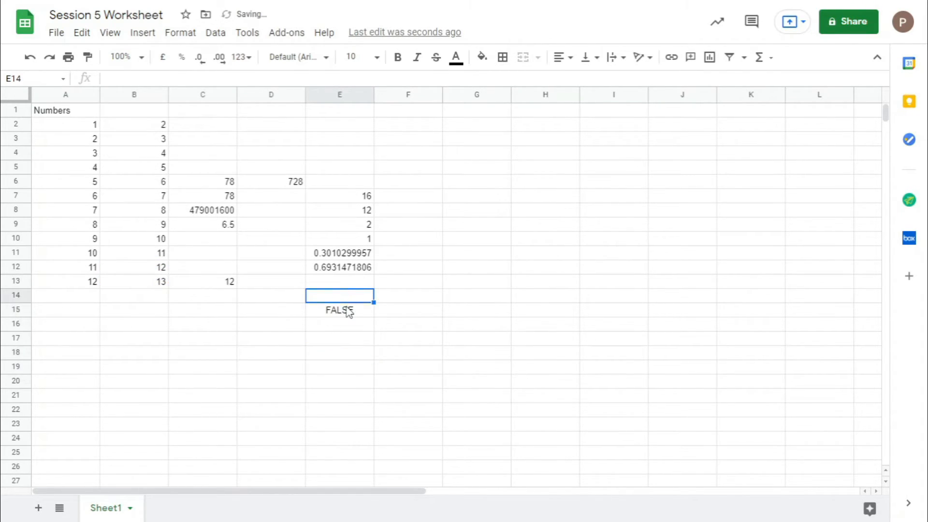
Change the E15 function to LTE to test whether B13 is less than or equal to B12
click(349, 312)
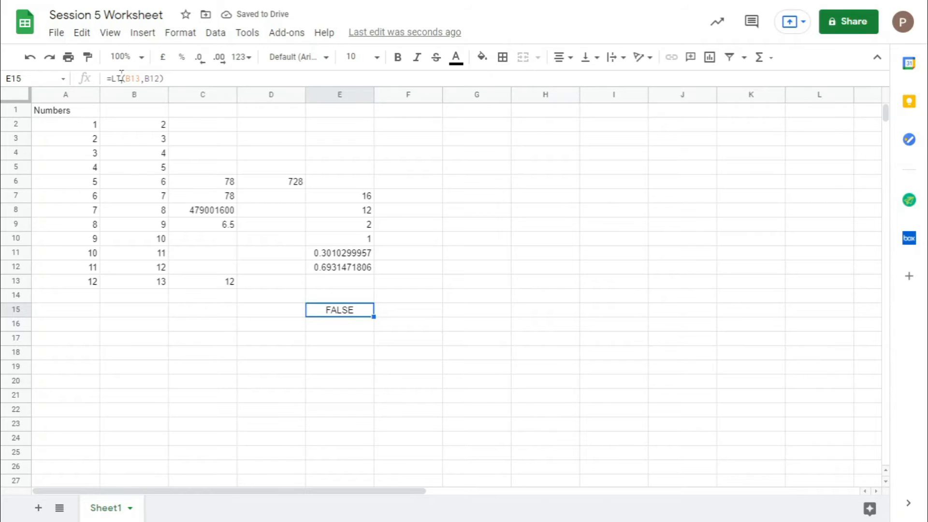
click(121, 78)
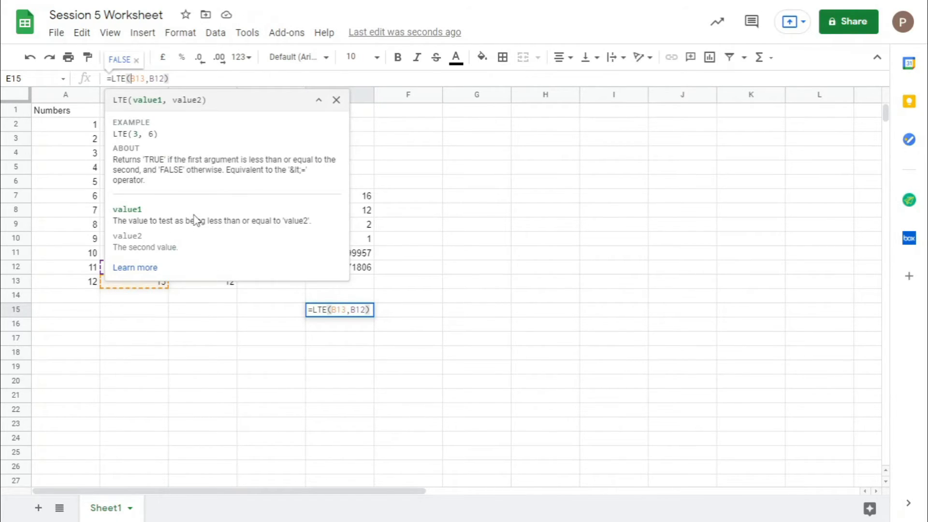
click(283, 378)
Change the E15 function to GTE to test whether B13 is greater than or equal to B12
click(333, 310)
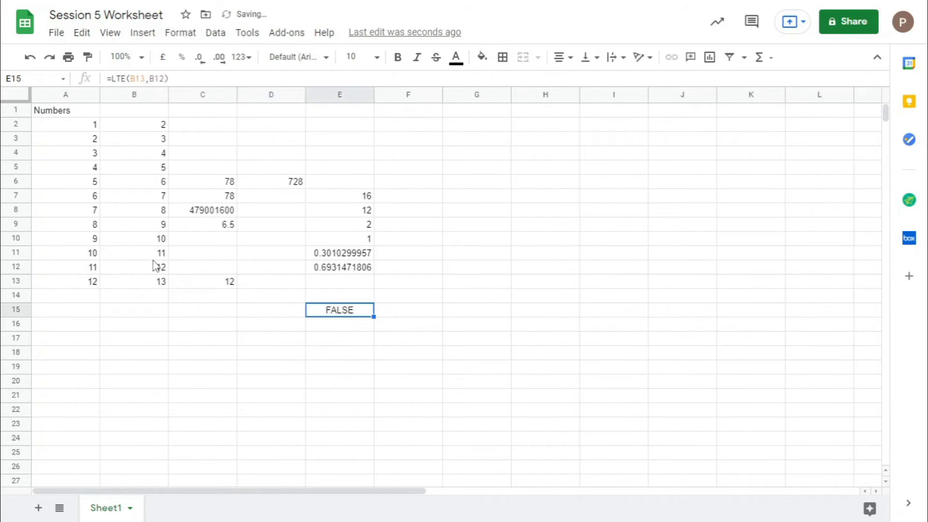
click(113, 77)
key(BackSpace)
text(G)
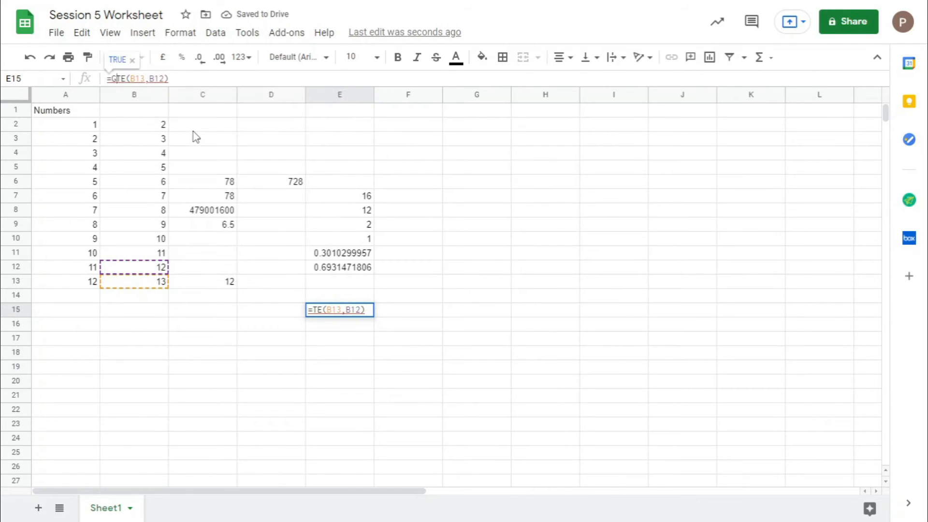
click(261, 402)
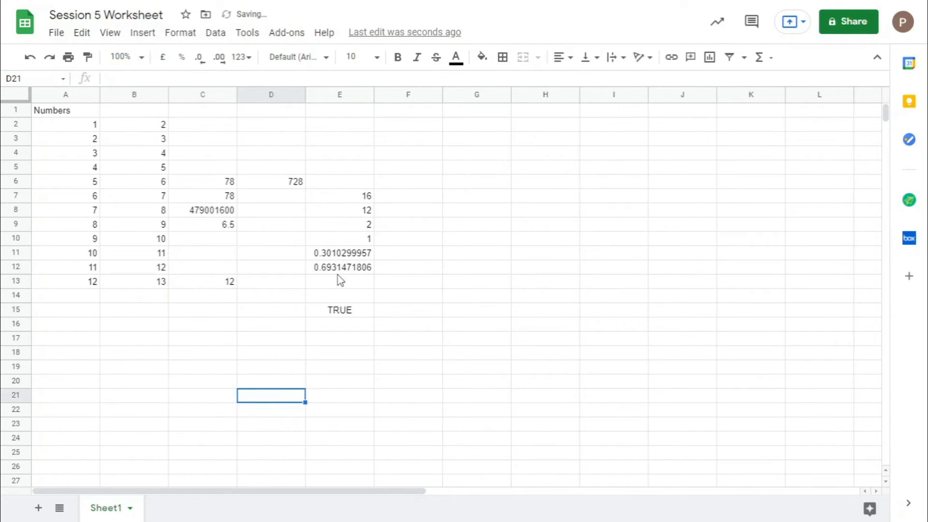
Enter an ISBETWEEN formula in F14 with A3 as the value to compare, A5 as lower value and A2 as upper value
click(437, 296)
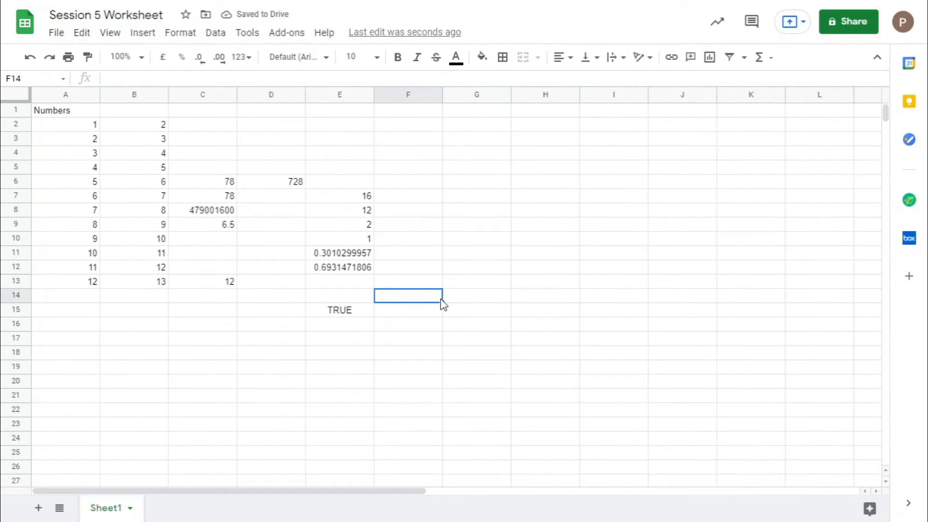
text(=I)
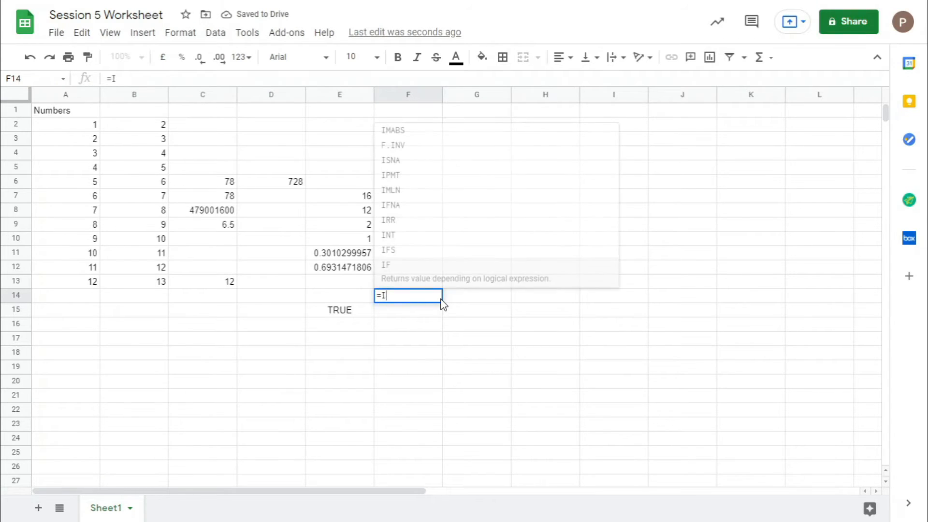
text(sbetwwe)
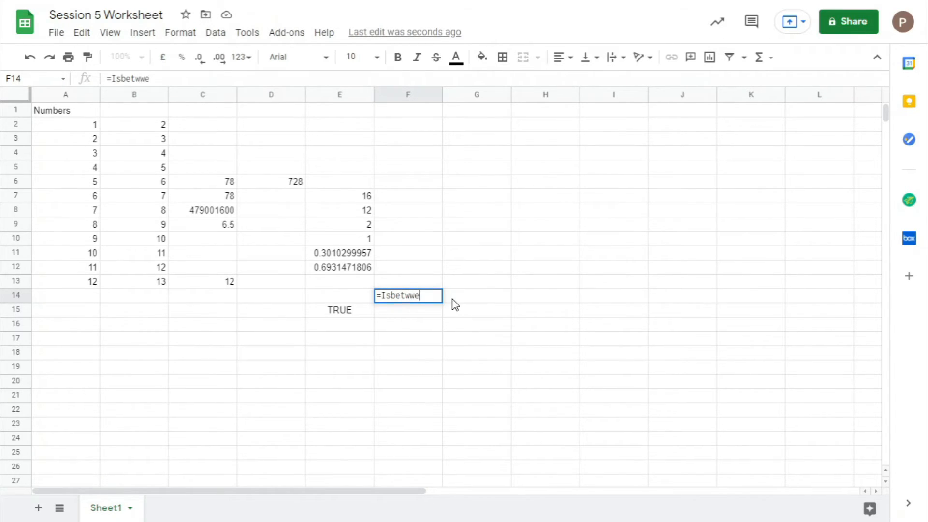
key(BackSpace)
key(BackSpace)
text(een)
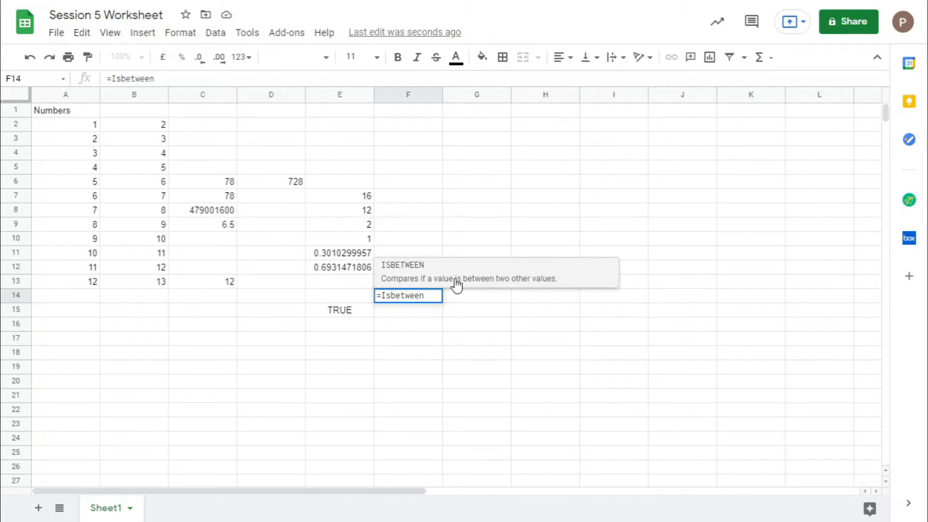
click(456, 283)
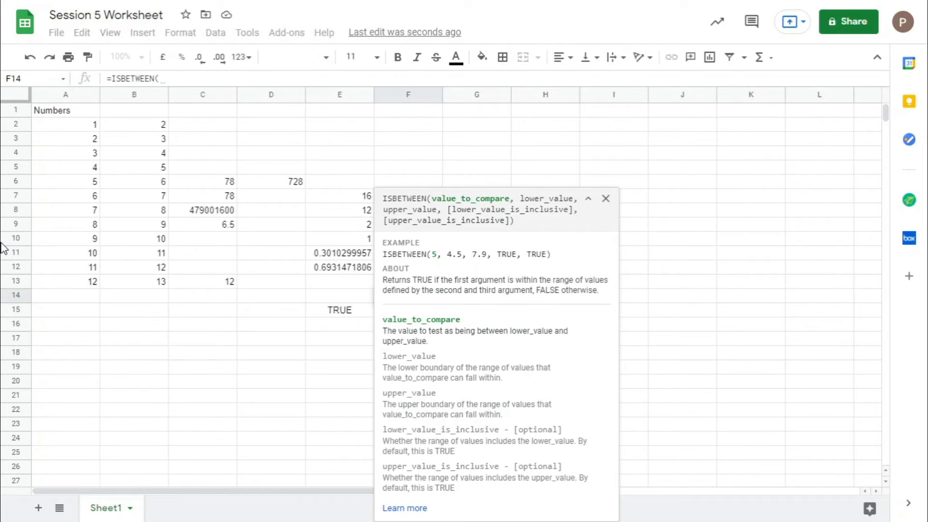
click(95, 144)
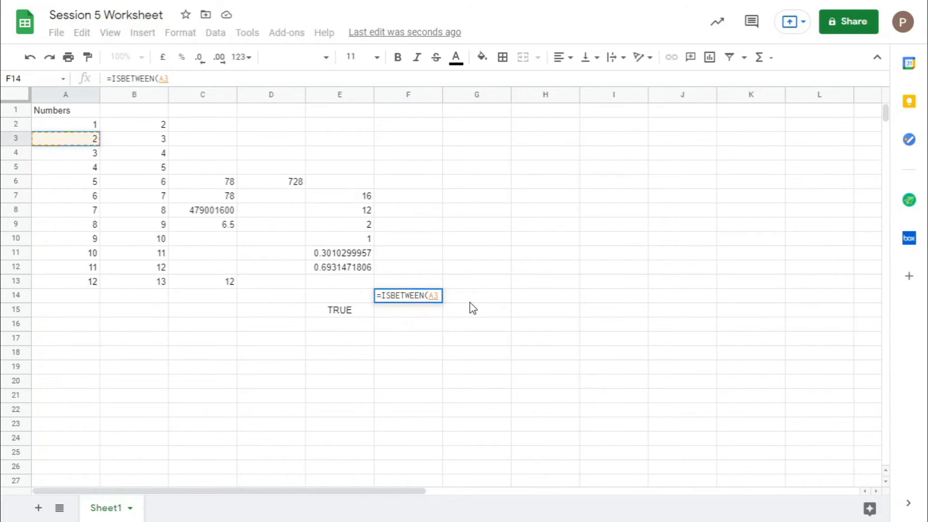
text(,)
click(74, 168)
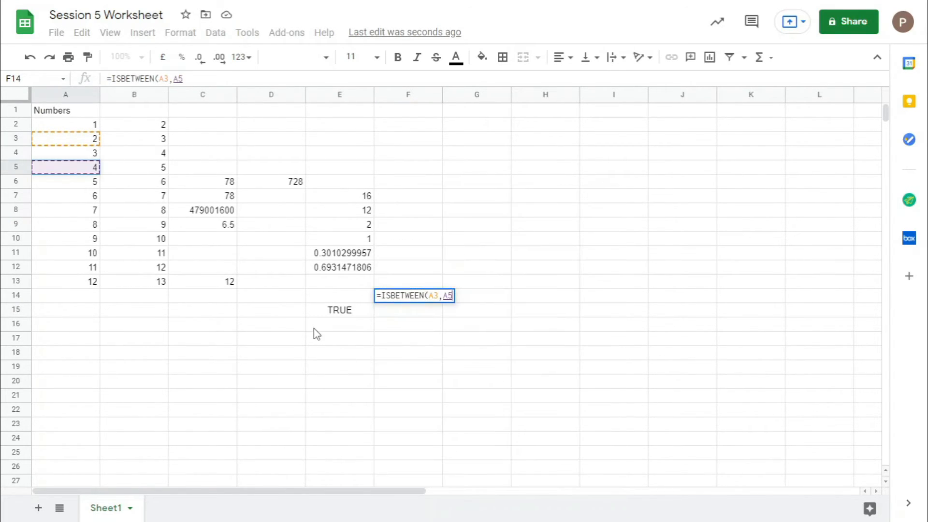
text(,)
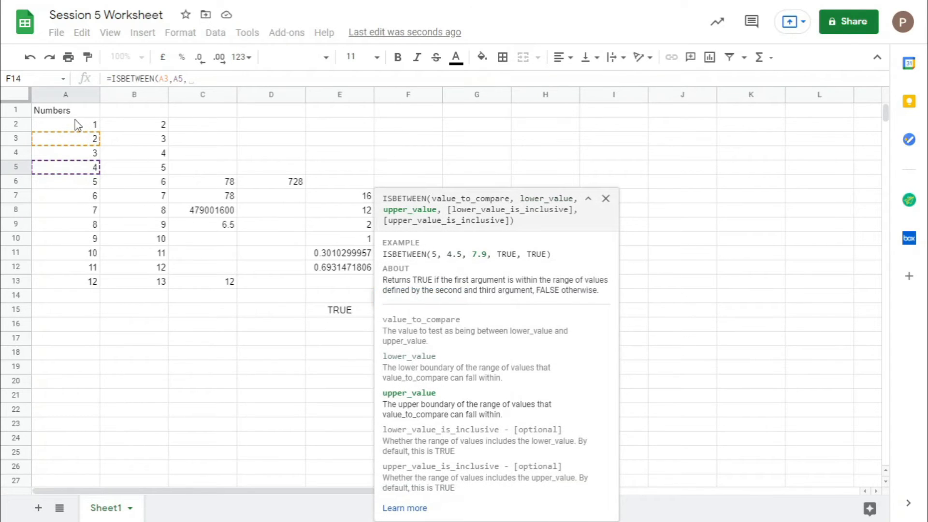
click(77, 126)
text())
key(Return)
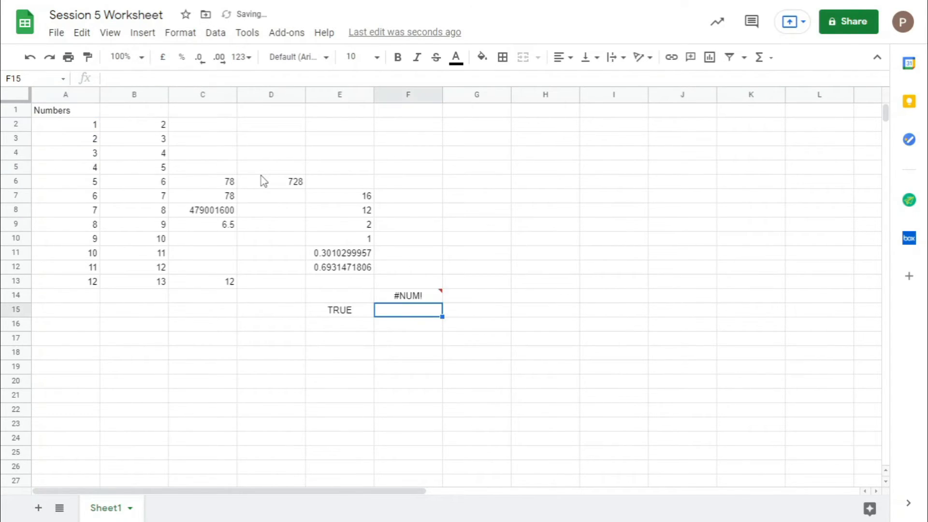
Examine the error note on F14 and the arguments of its ISBETWEEN formula
click(419, 299)
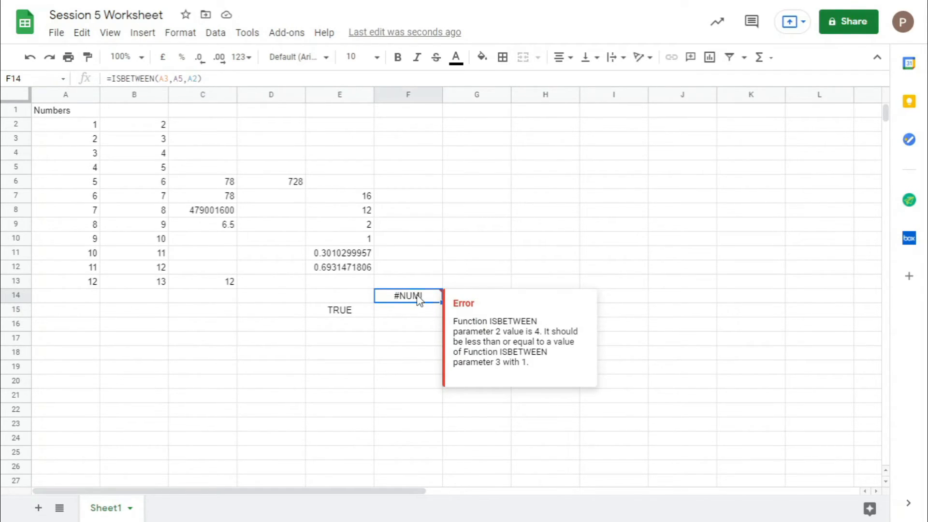
double_click(419, 299)
key(ctrl+a)
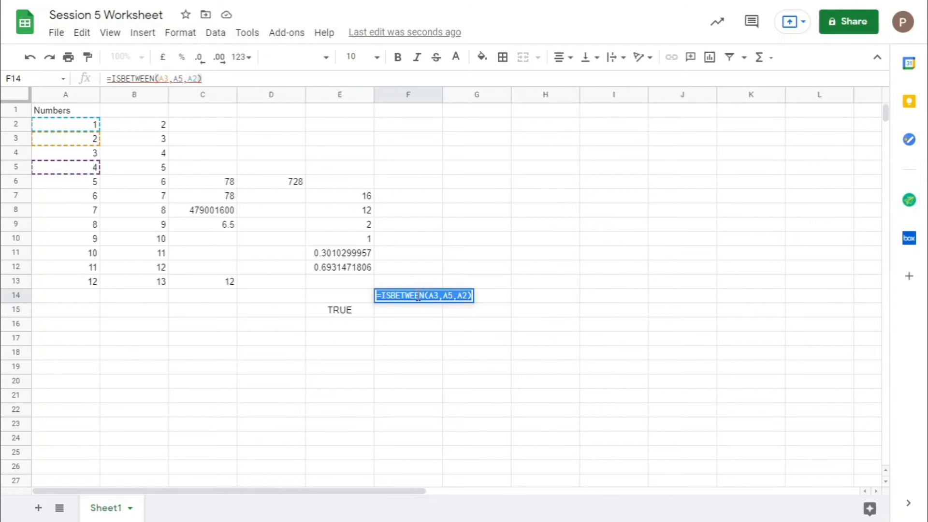
click(444, 299)
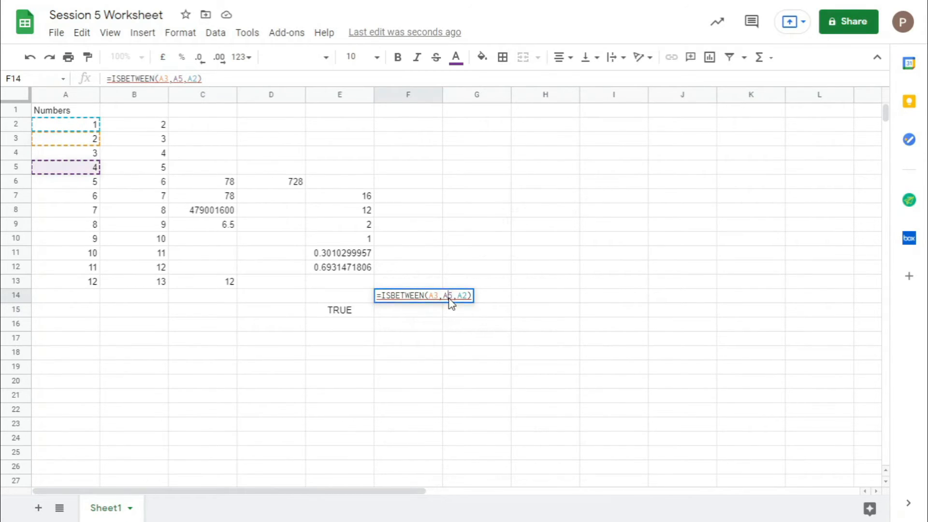
click(594, 198)
click(552, 249)
Correct the ISBETWEEN formula in F14 to use A2 as the lower value and A5 as the upper value
click(405, 298)
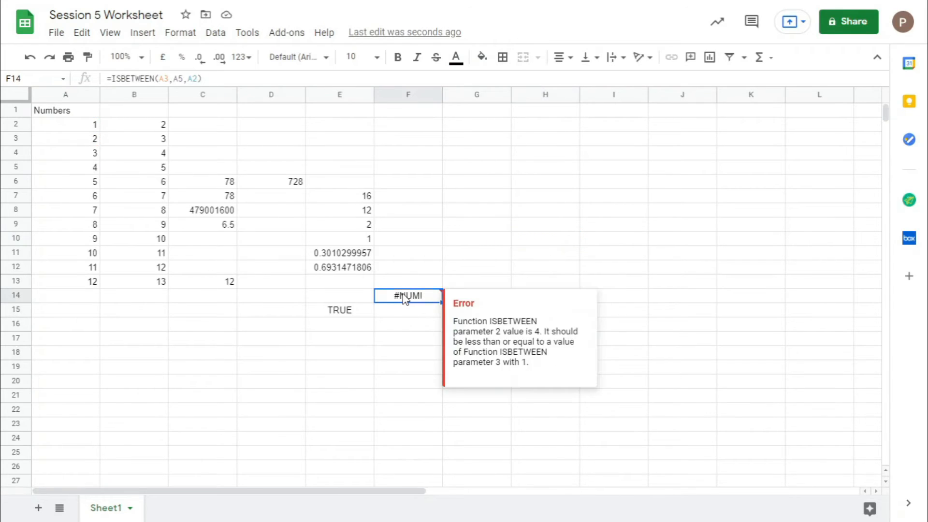
click(184, 79)
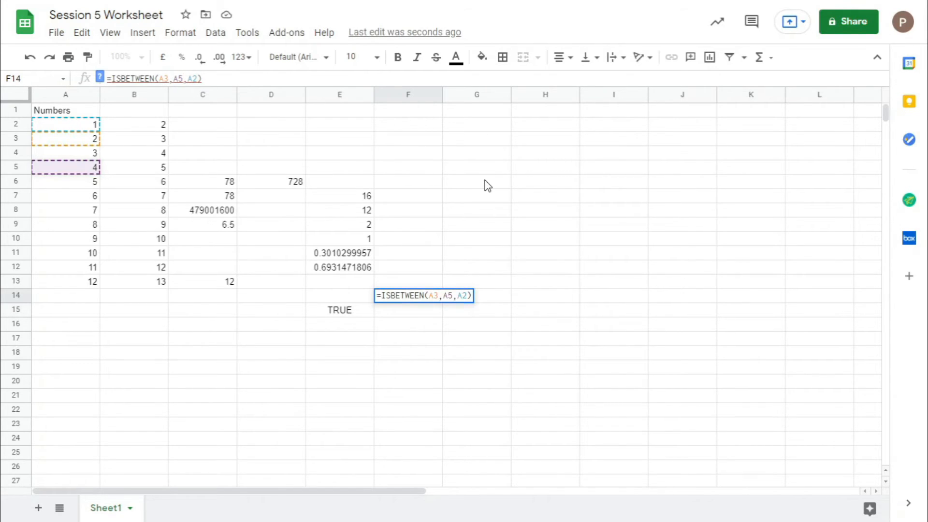
key(BackSpace)
key(BackSpace)
text(A2)
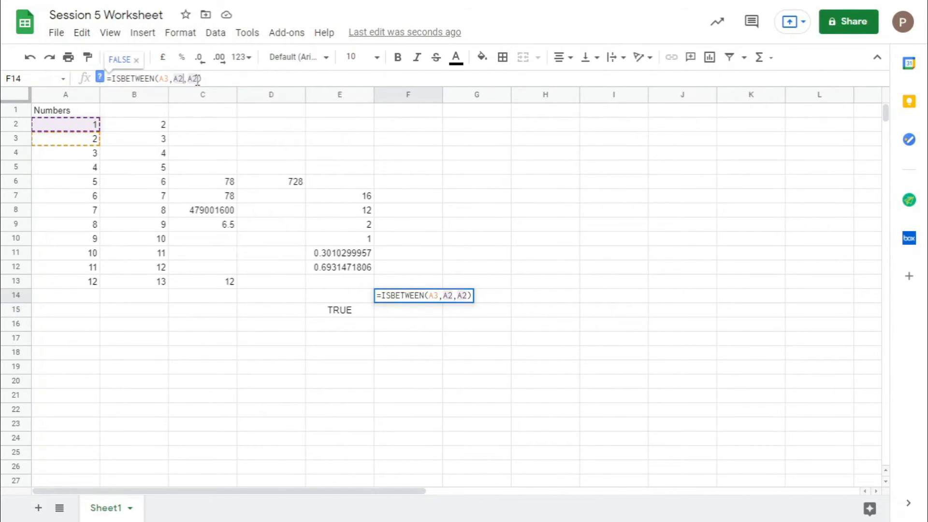
key(BackSpace)
key(BackSpace)
text(A5)
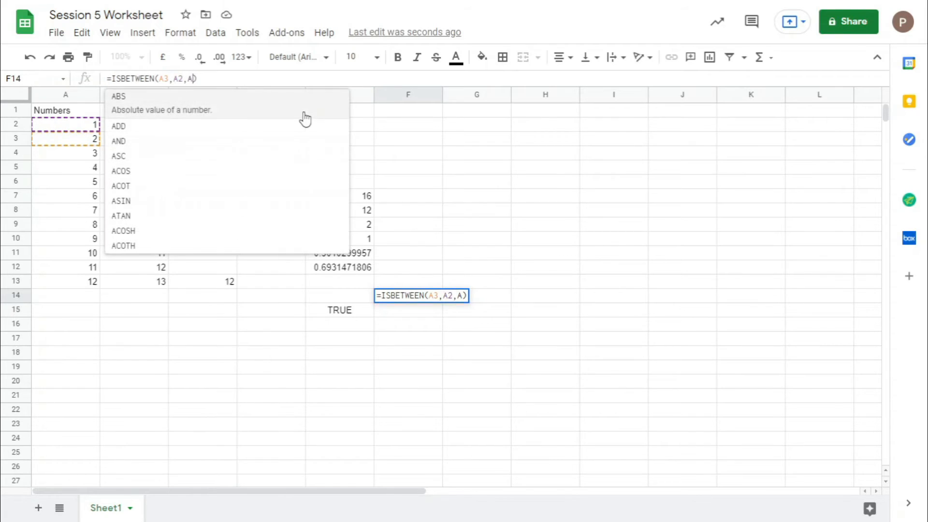
key(Return)
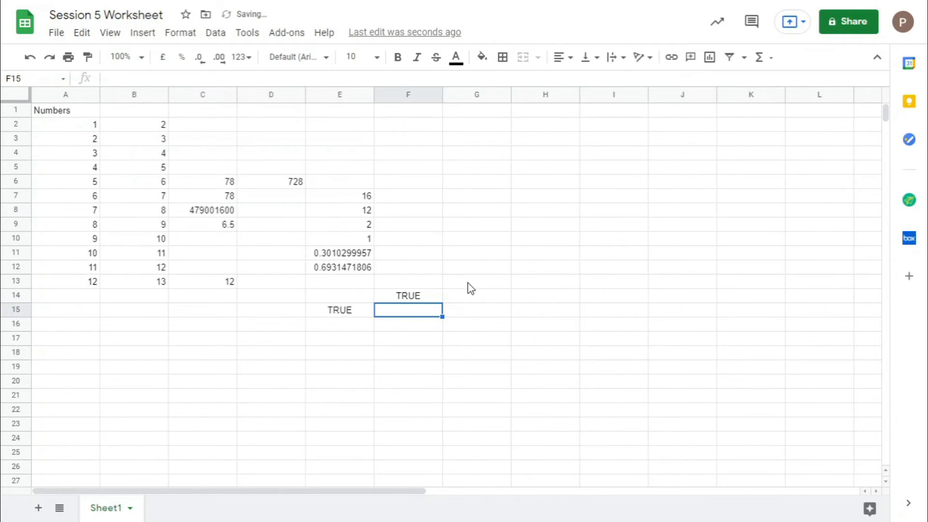
Change the lower value of the ISBETWEEN formula in F14 to A7
click(393, 293)
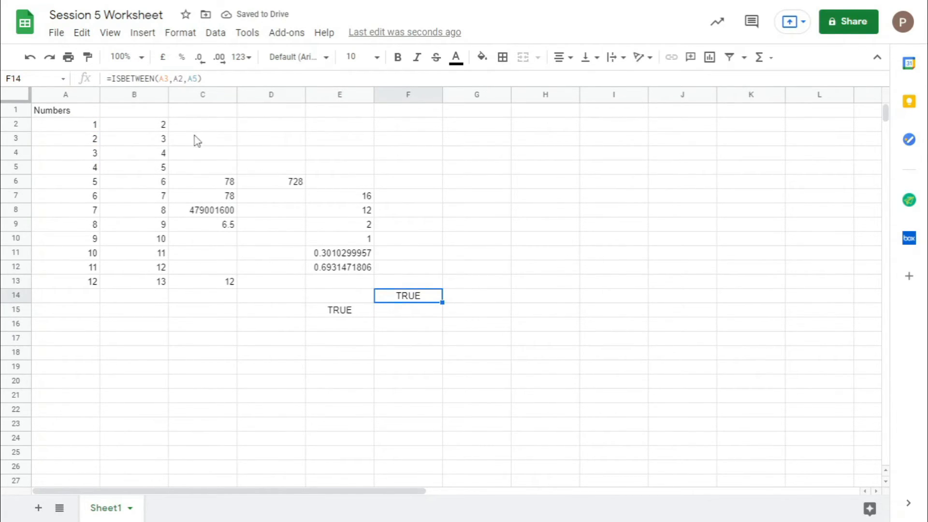
click(186, 79)
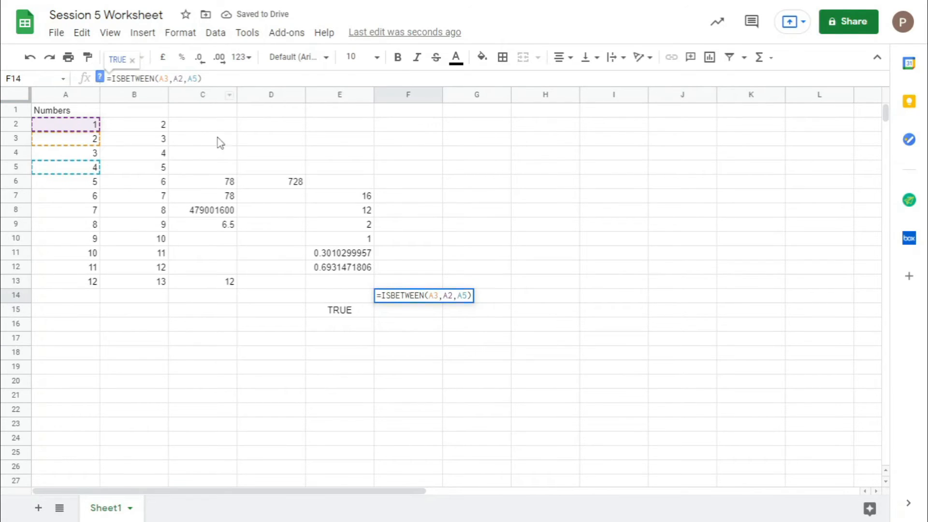
key(BackSpace)
key(BackSpace)
click(81, 199)
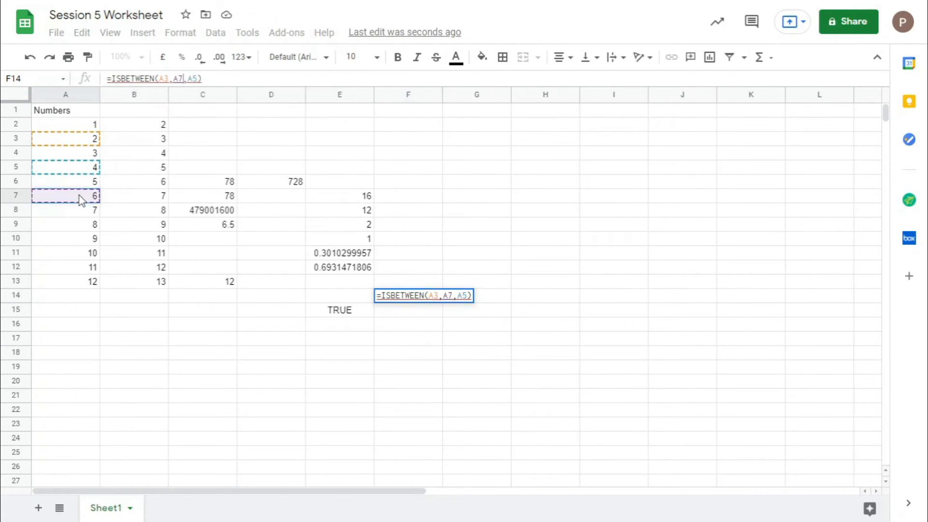
key(Return)
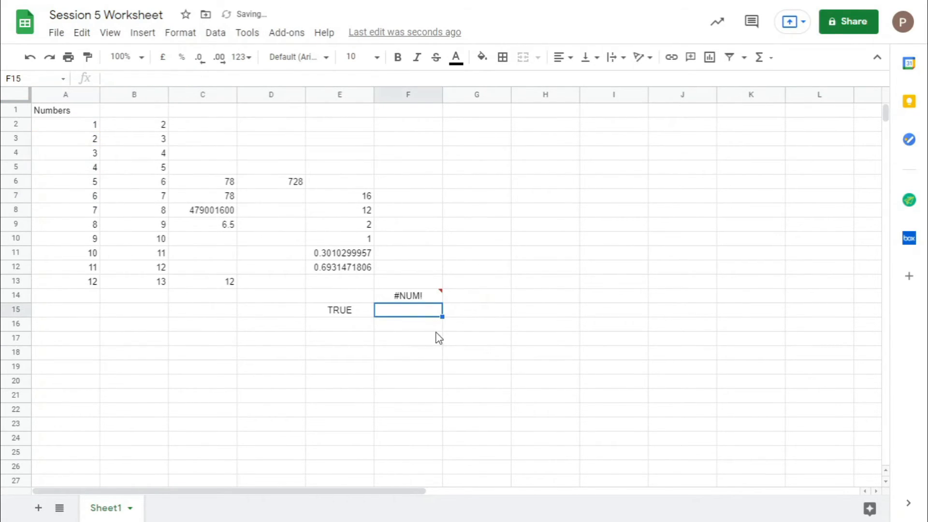
Check the error note on F14 and set the lower value of its ISBETWEEN formula back to A2
double_click(416, 297)
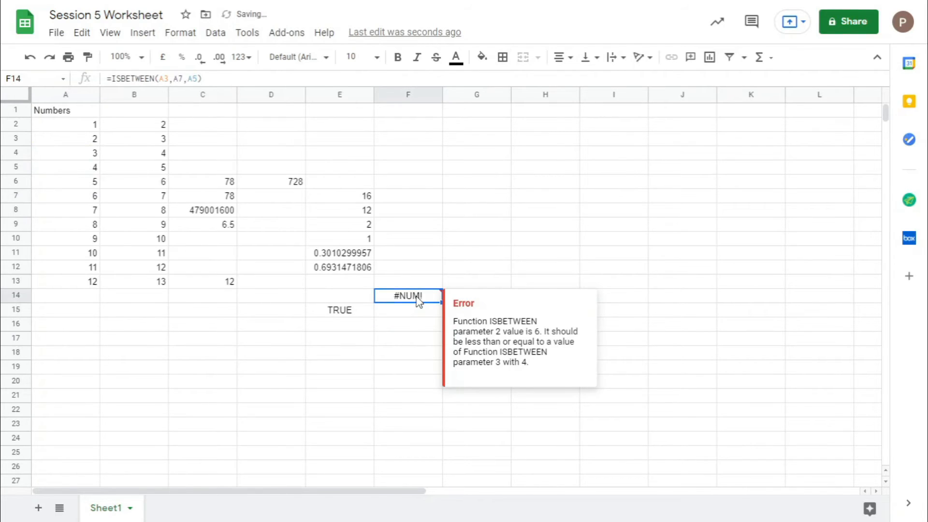
click(185, 78)
key(BackSpace)
text(2)
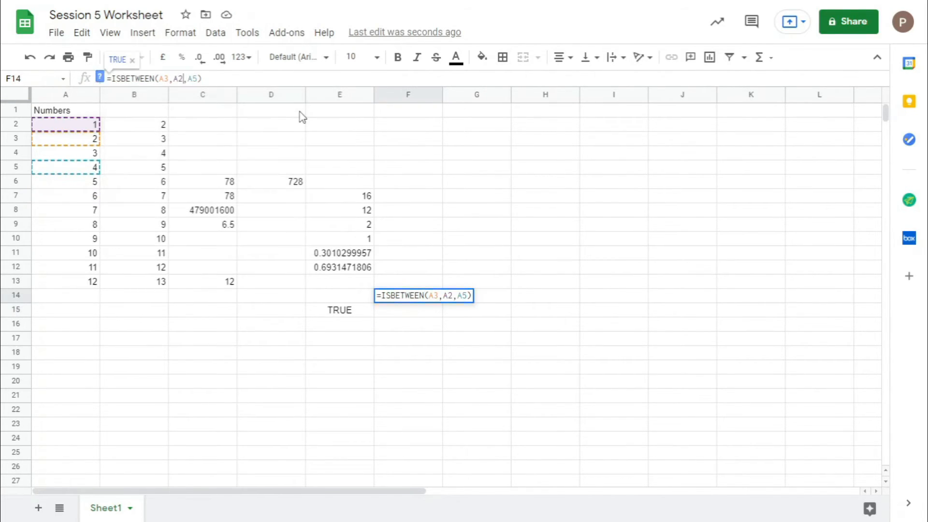
key(Return)
Change the value to compare in the F14 ISBETWEEN formula to A7
click(410, 298)
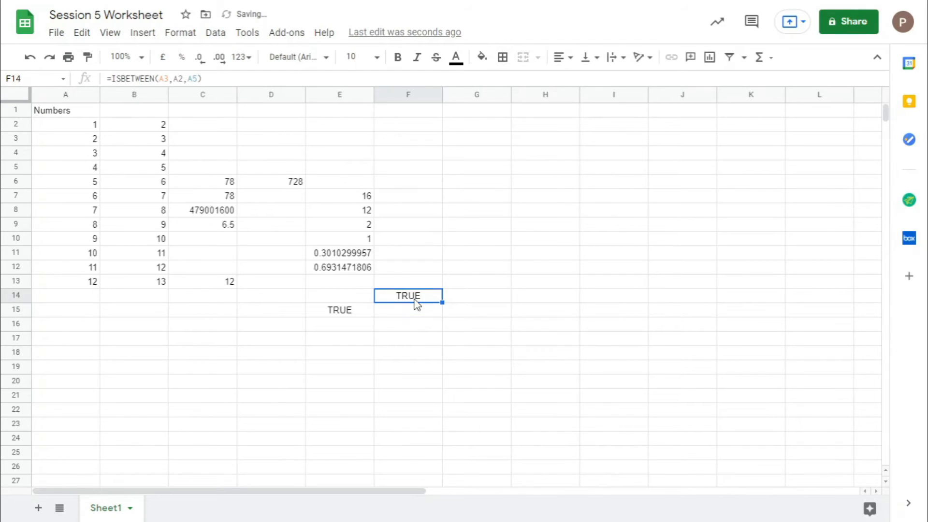
click(171, 79)
key(BackSpace)
text(7)
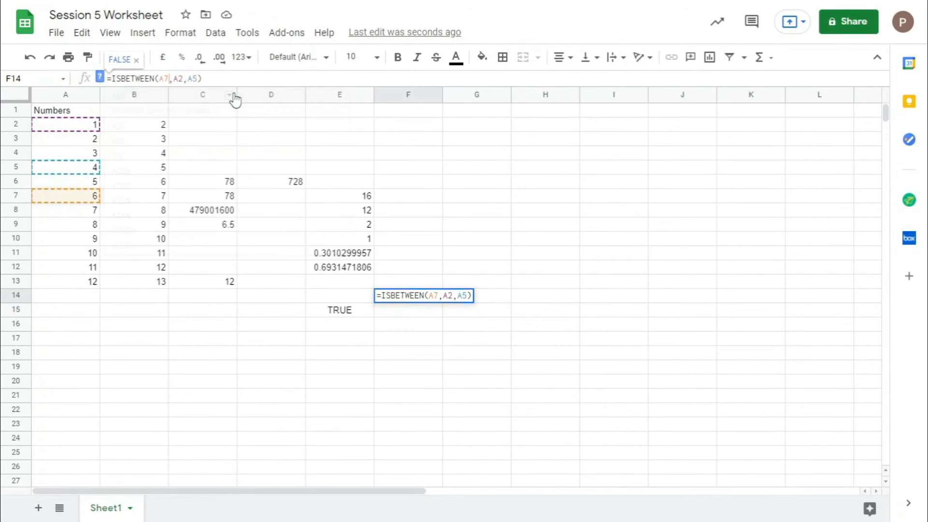
key(Return)
click(419, 297)
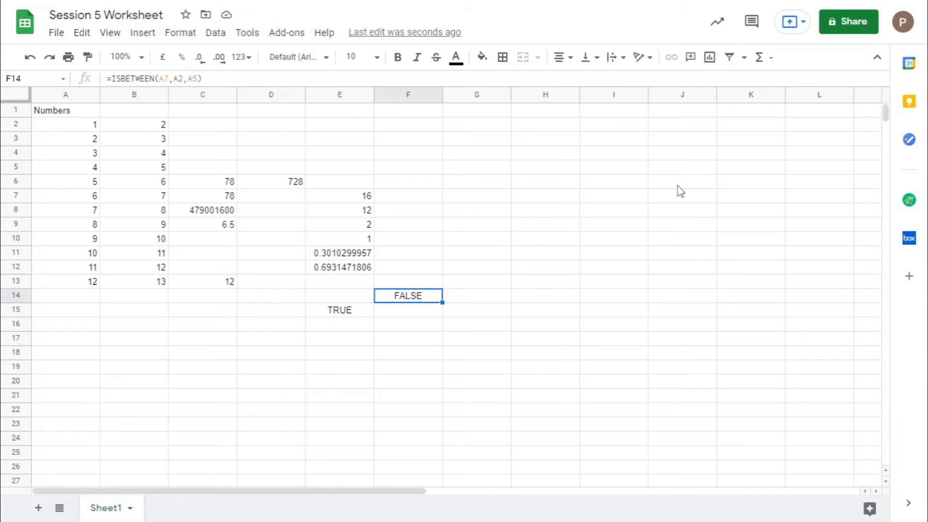
Browse the available function categories, examining the Maths and Operator functions and the description of CONCAT
click(495, 296)
click(761, 58)
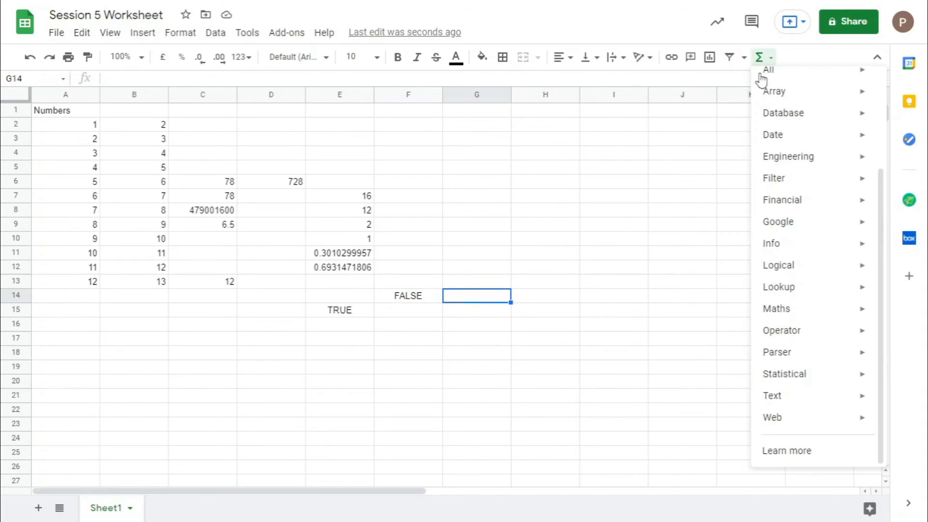
mouse_move(800, 339)
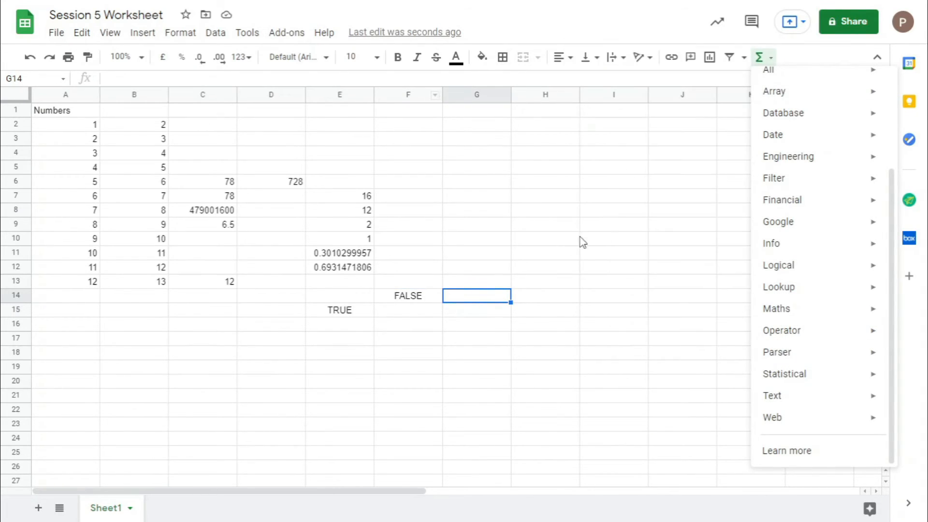
mouse_move(795, 319)
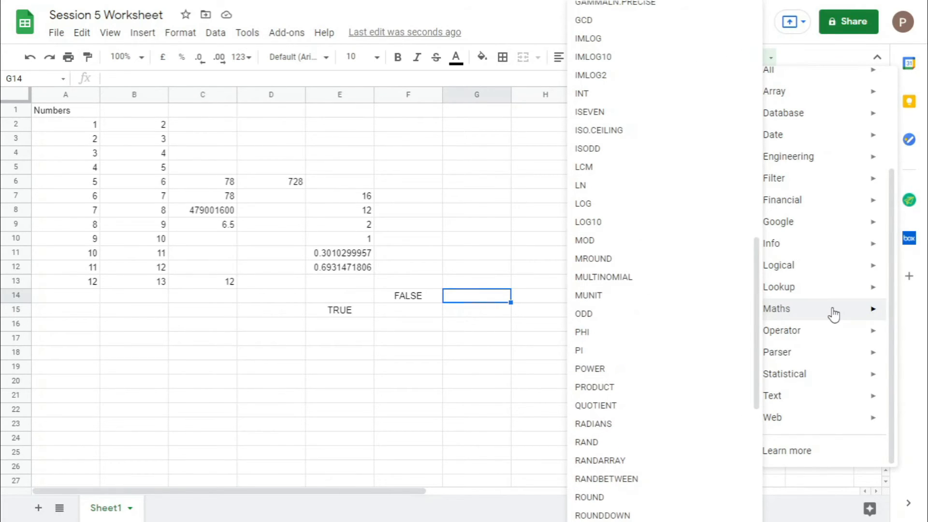
mouse_move(858, 338)
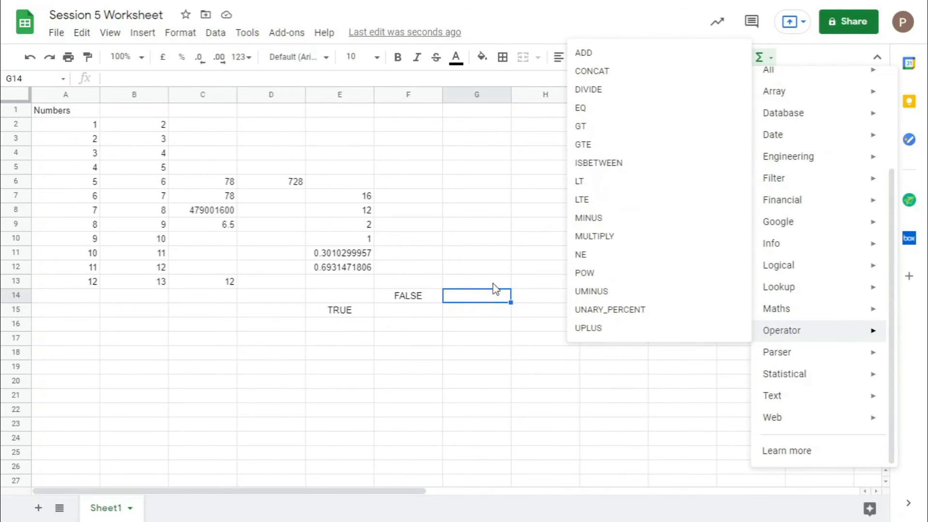
click(500, 242)
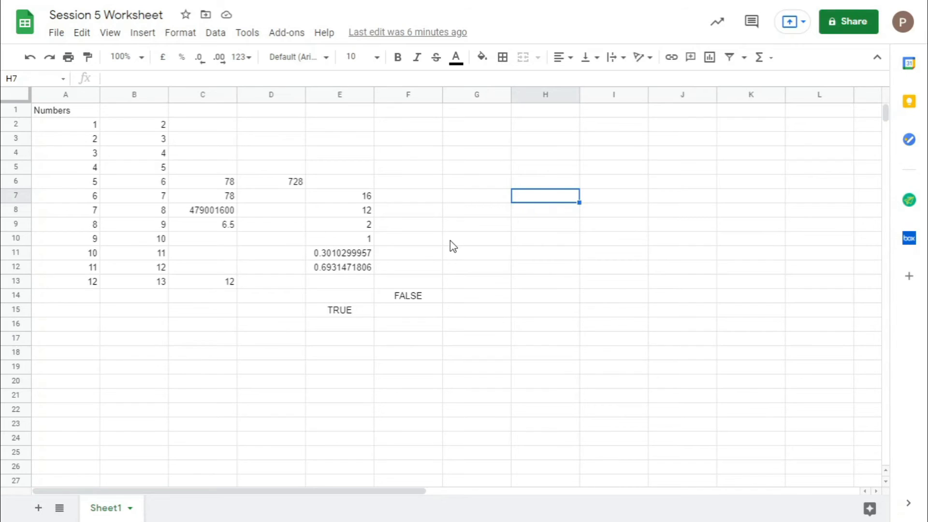
click(760, 57)
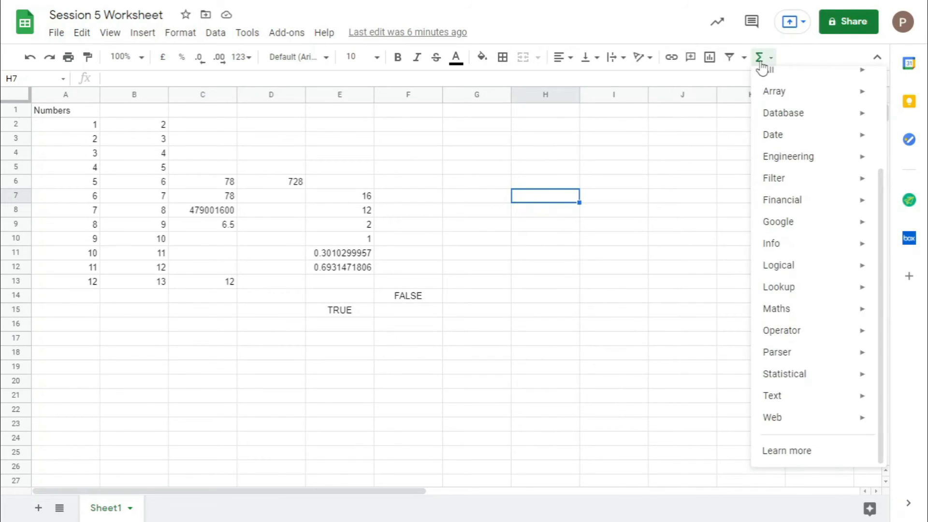
mouse_move(826, 308)
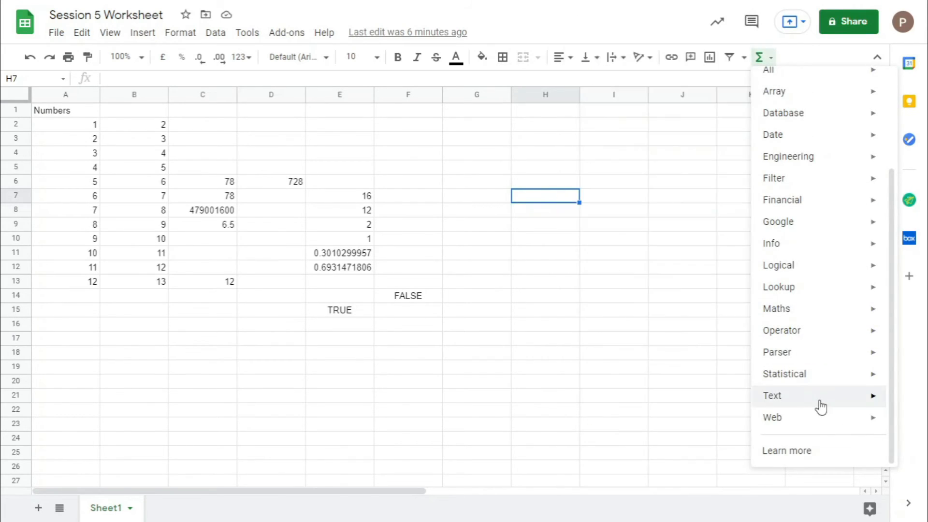
mouse_move(812, 338)
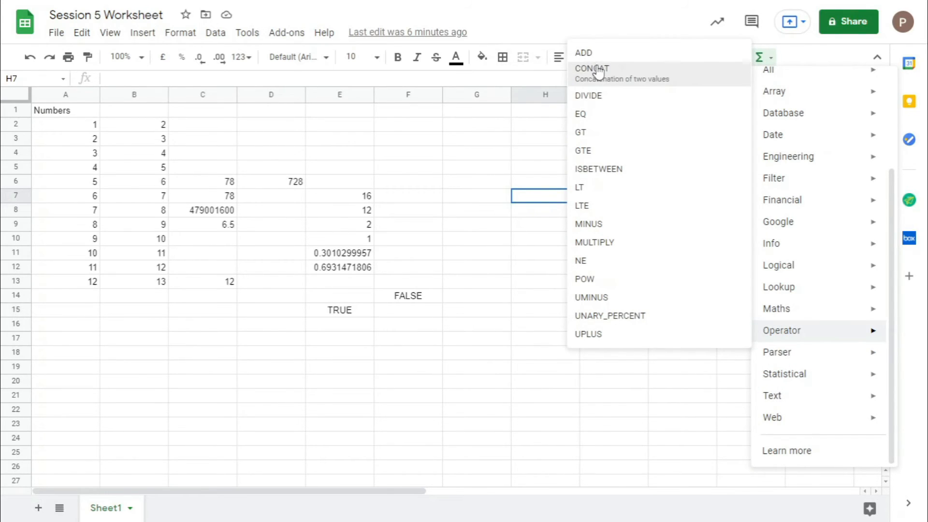
scroll(836, 220, up, 3)
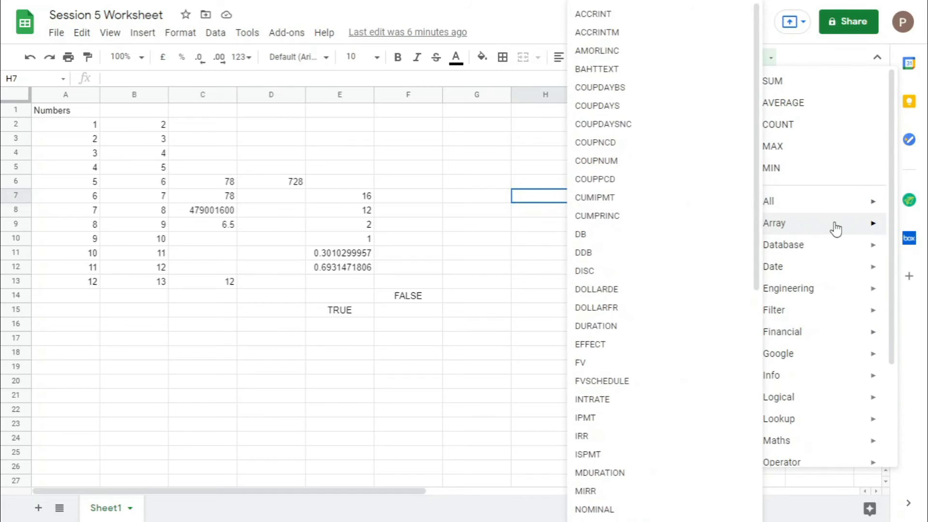
scroll(831, 329, down, 3)
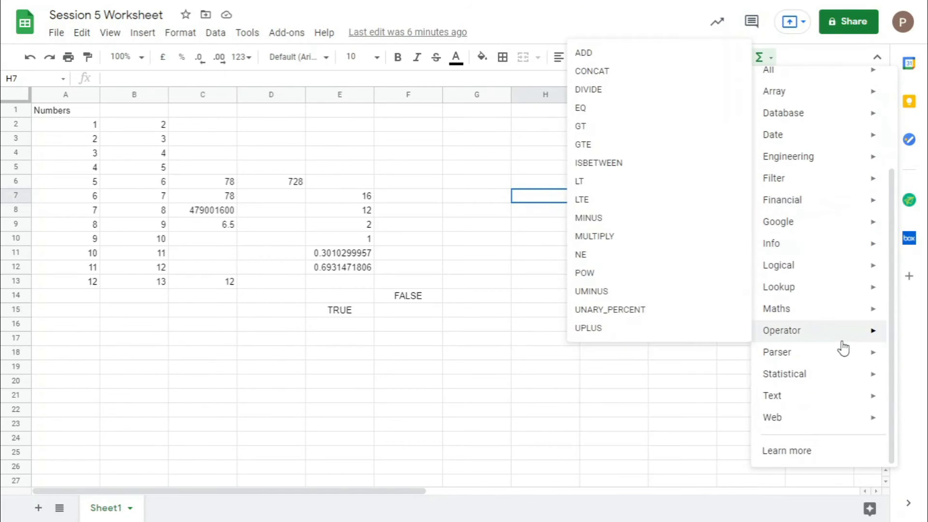
click(485, 304)
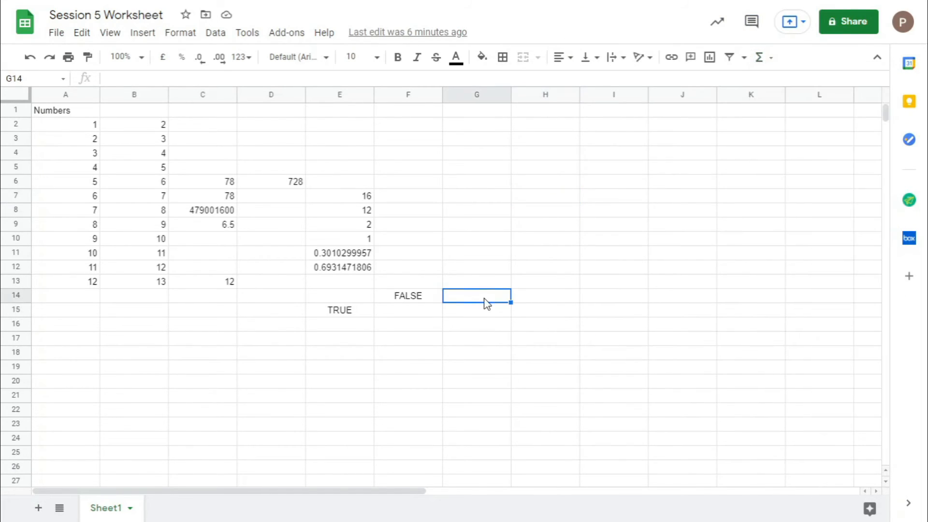
Enter a CONCAT formula in G4 that joins the values of B9 and B10
click(462, 156)
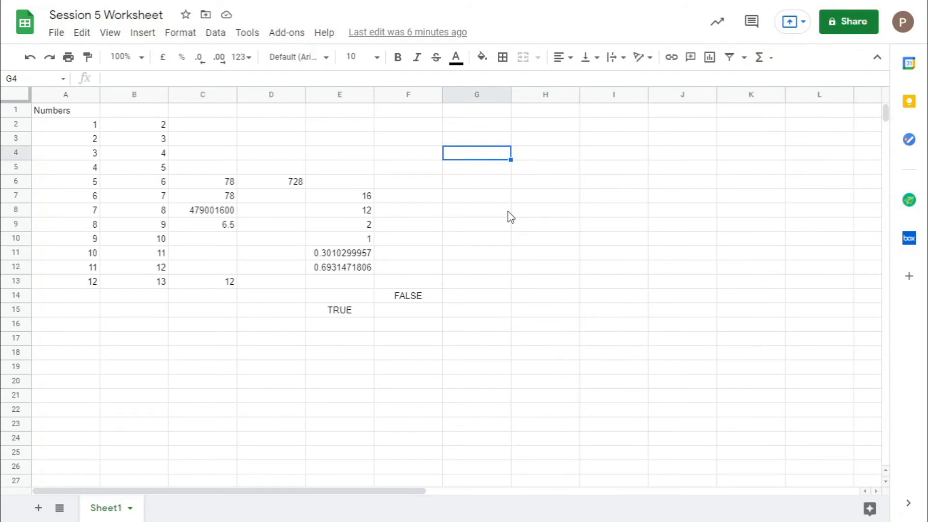
click(767, 59)
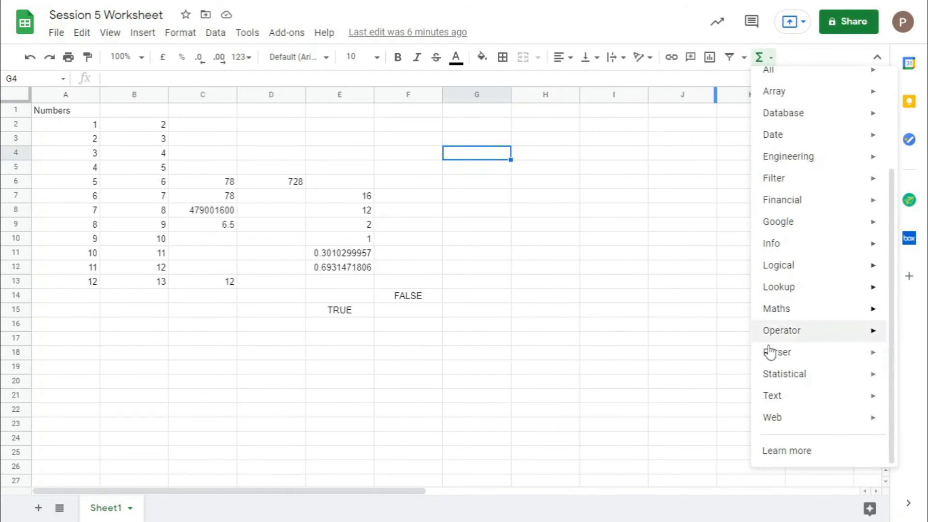
mouse_move(789, 317)
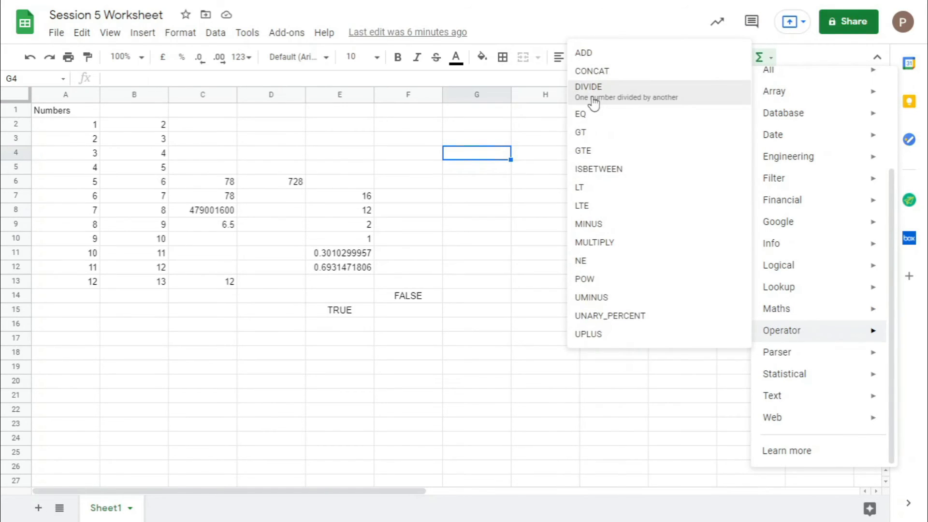
click(662, 82)
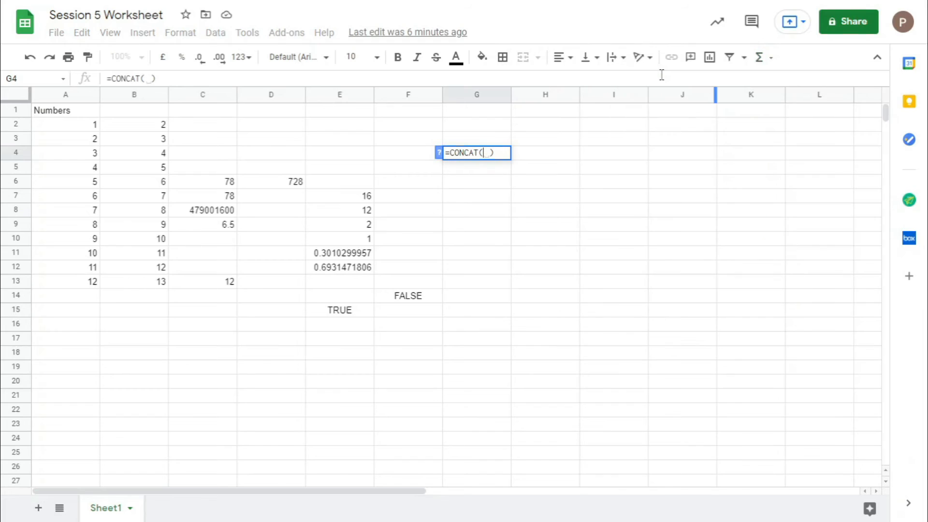
click(438, 153)
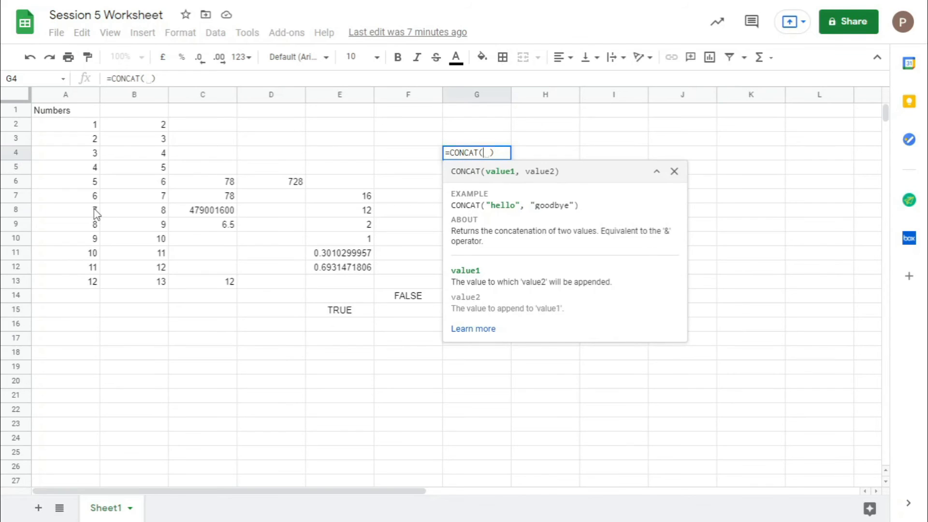
click(160, 226)
text(,)
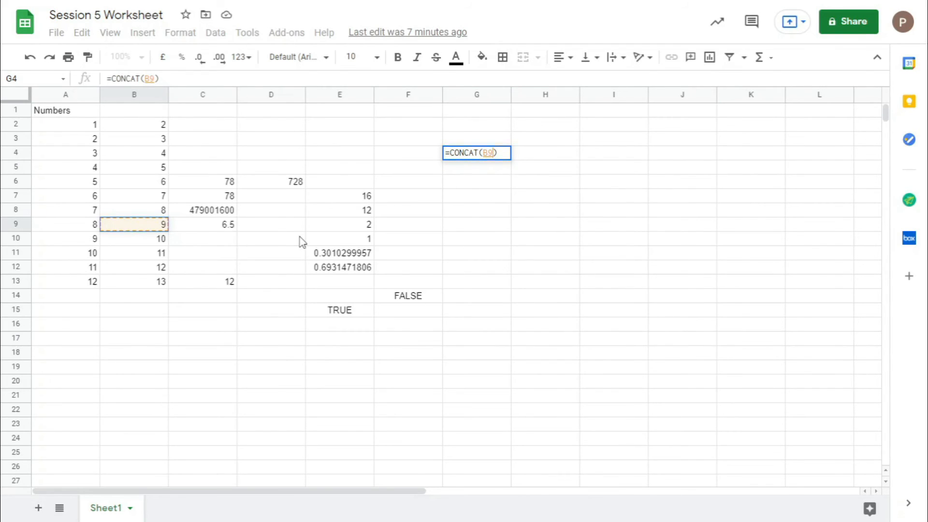
click(157, 242)
text())
key(Return)
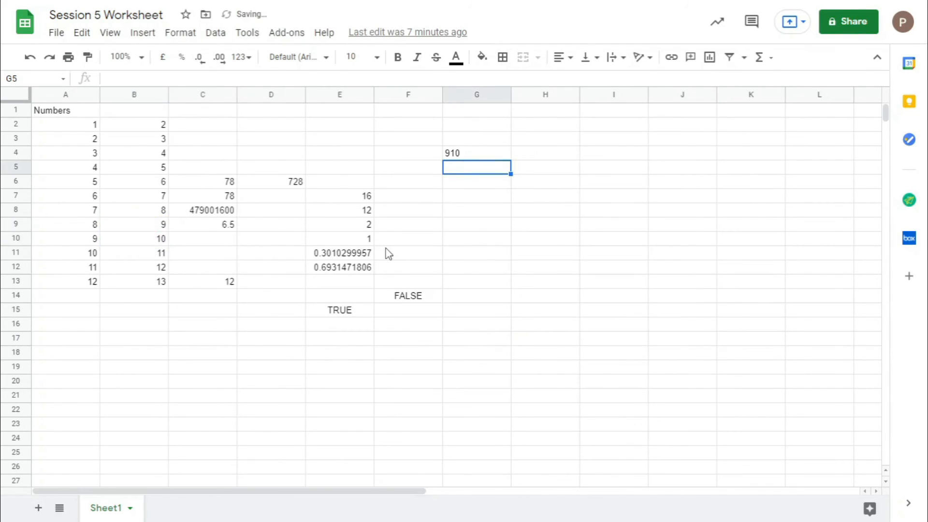
Undo and redo the CONCAT entry in G4, and examine its arguments and the function's help text
key(ctrl+z)
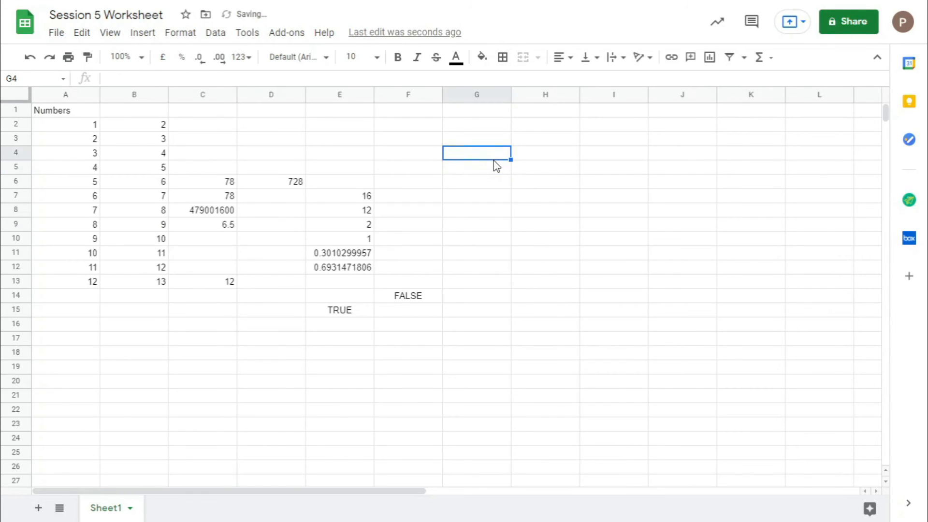
key(ctrl+y)
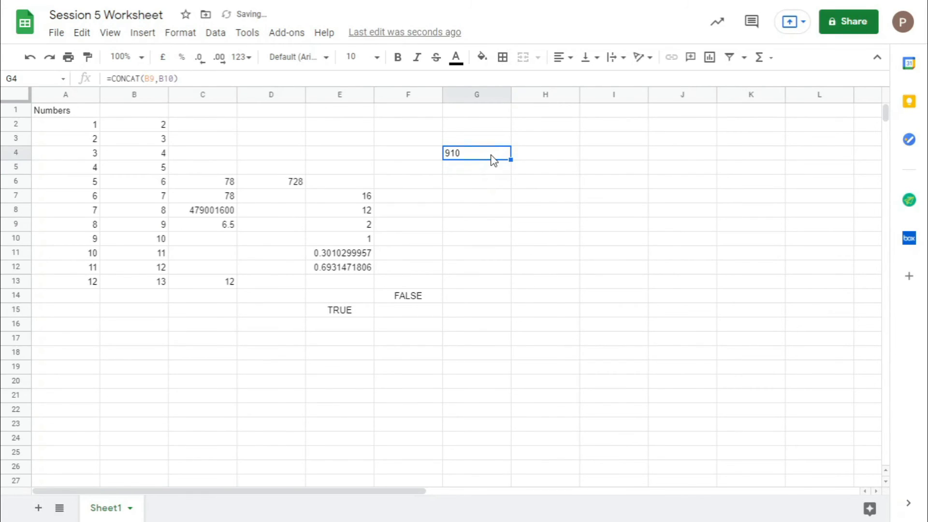
double_click(493, 160)
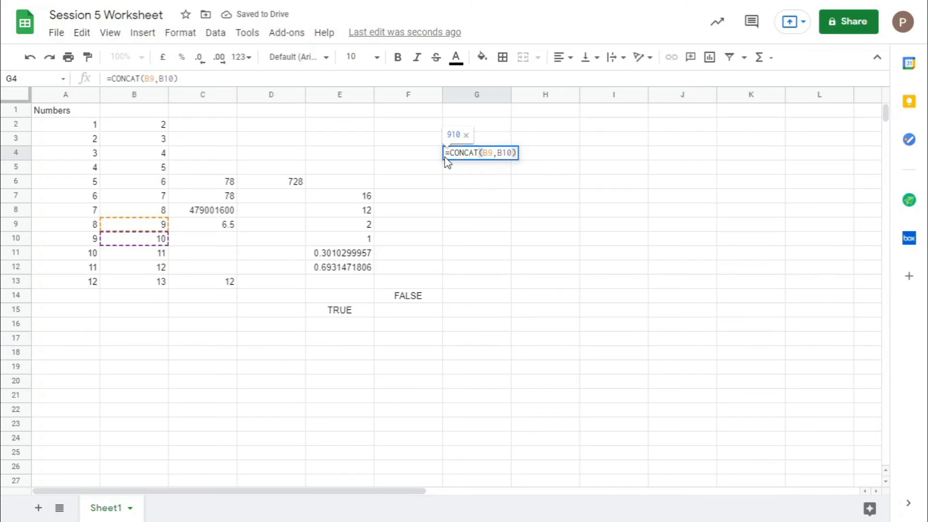
click(125, 81)
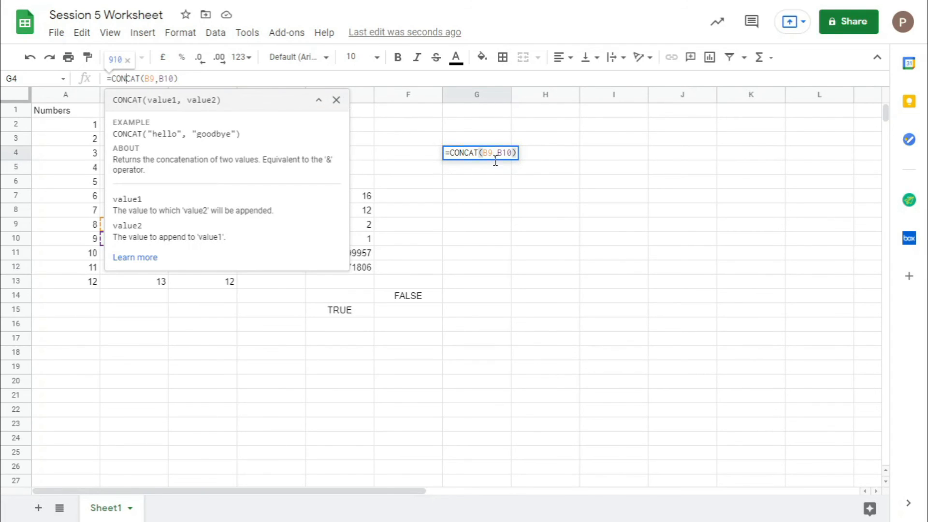
click(484, 179)
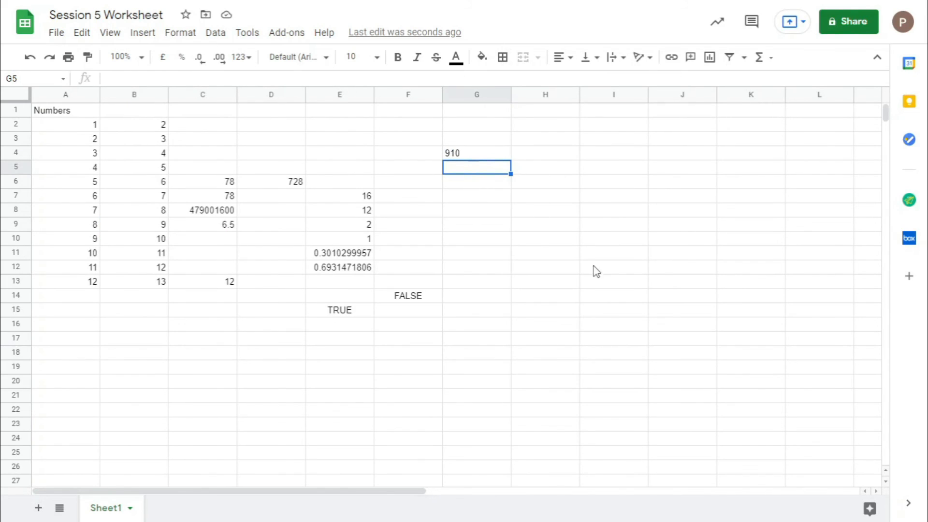
Browse the function categories and the complete alphabetical list of all available functions
click(761, 58)
scroll(793, 438, up, 3)
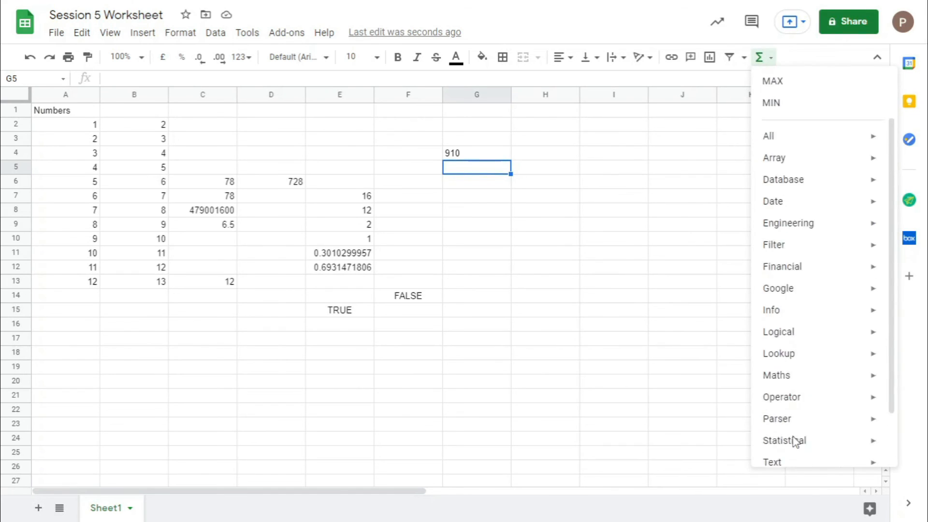
scroll(798, 425, down, 3)
scroll(800, 418, up, 3)
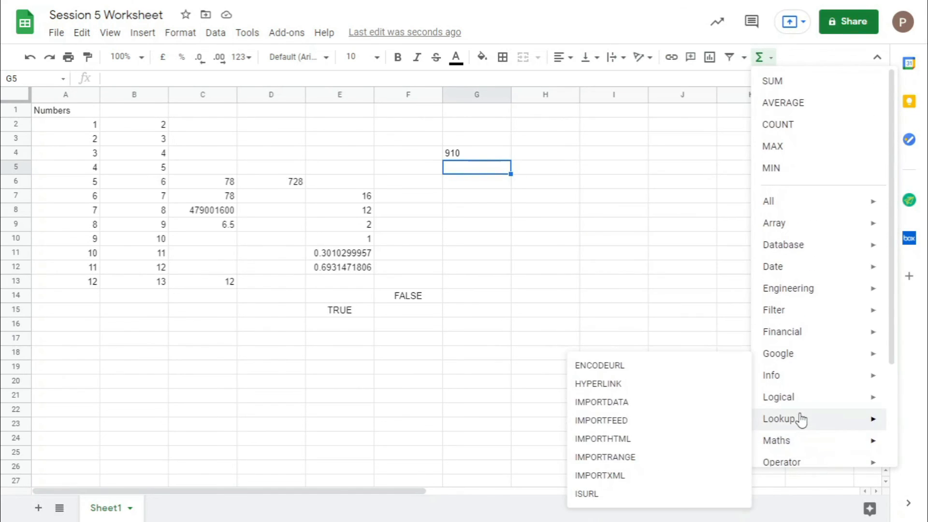
mouse_move(806, 207)
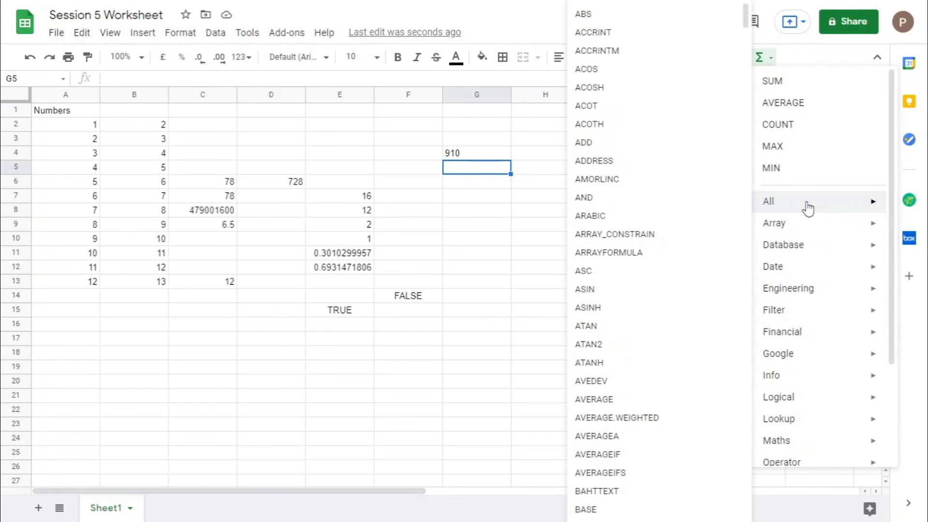
scroll(545, 240, down, 3)
scroll(629, 252, down, 20)
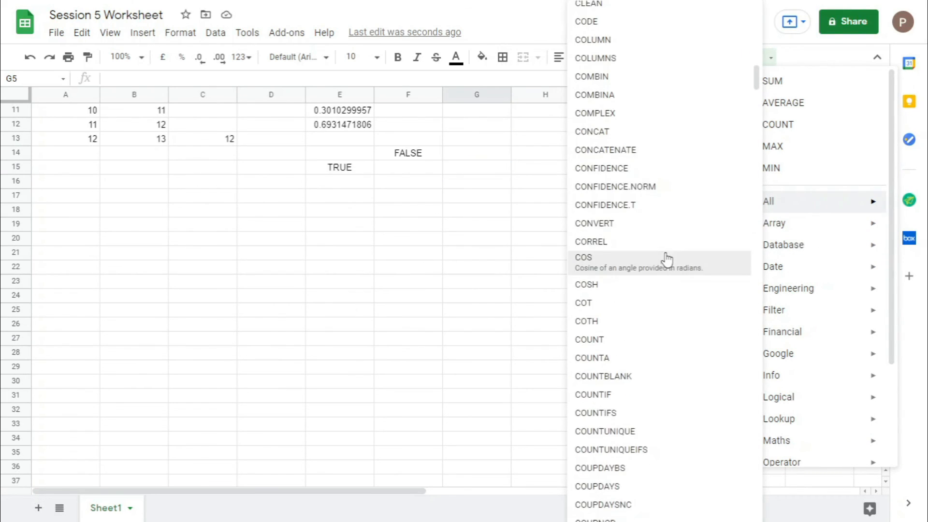
scroll(662, 261, down, 20)
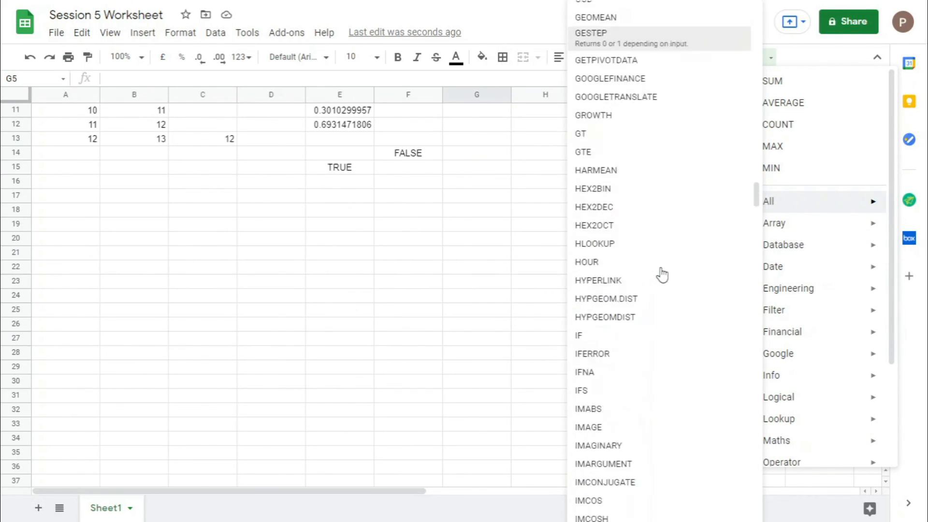
scroll(661, 274, down, 20)
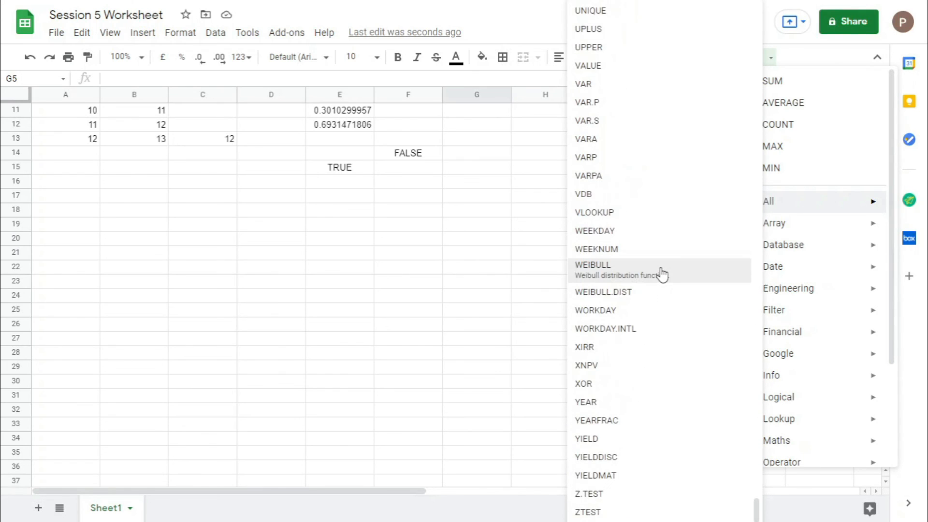
scroll(661, 275, up, 20)
scroll(662, 275, up, 20)
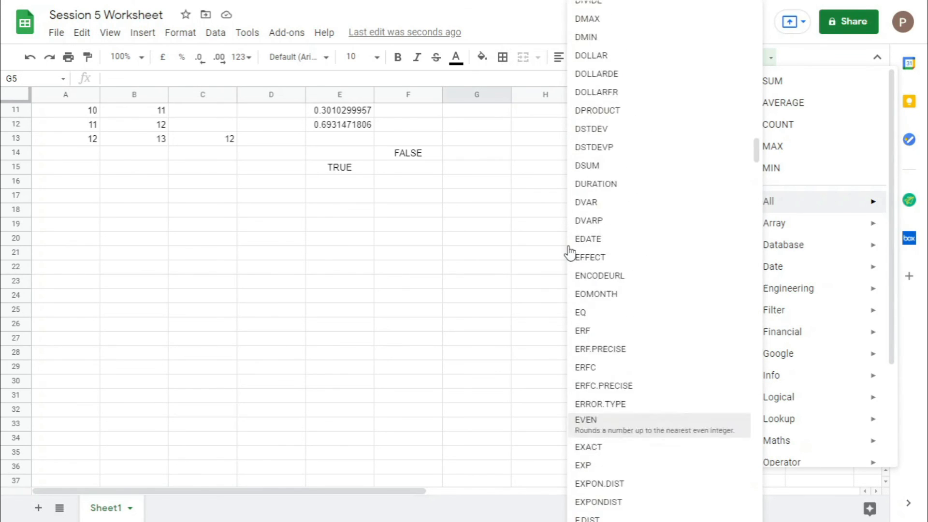
scroll(529, 235, up, 3)
click(527, 228)
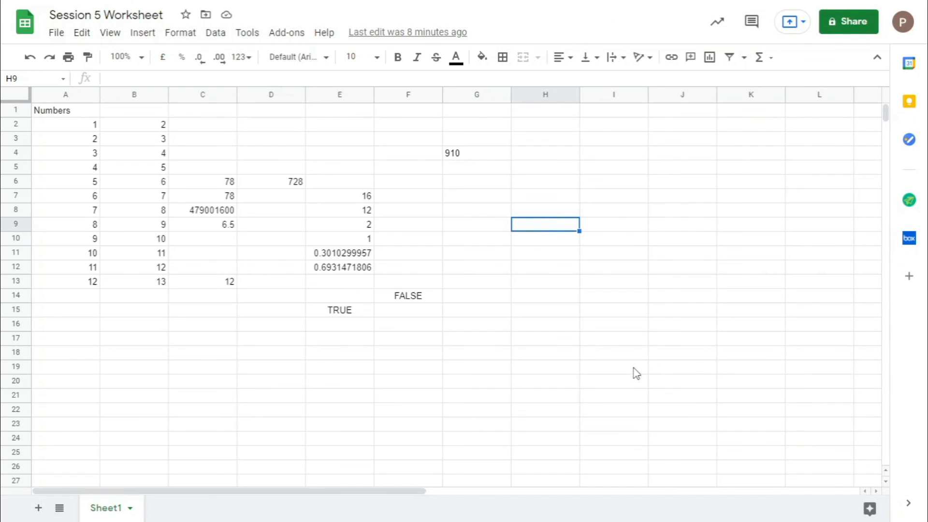